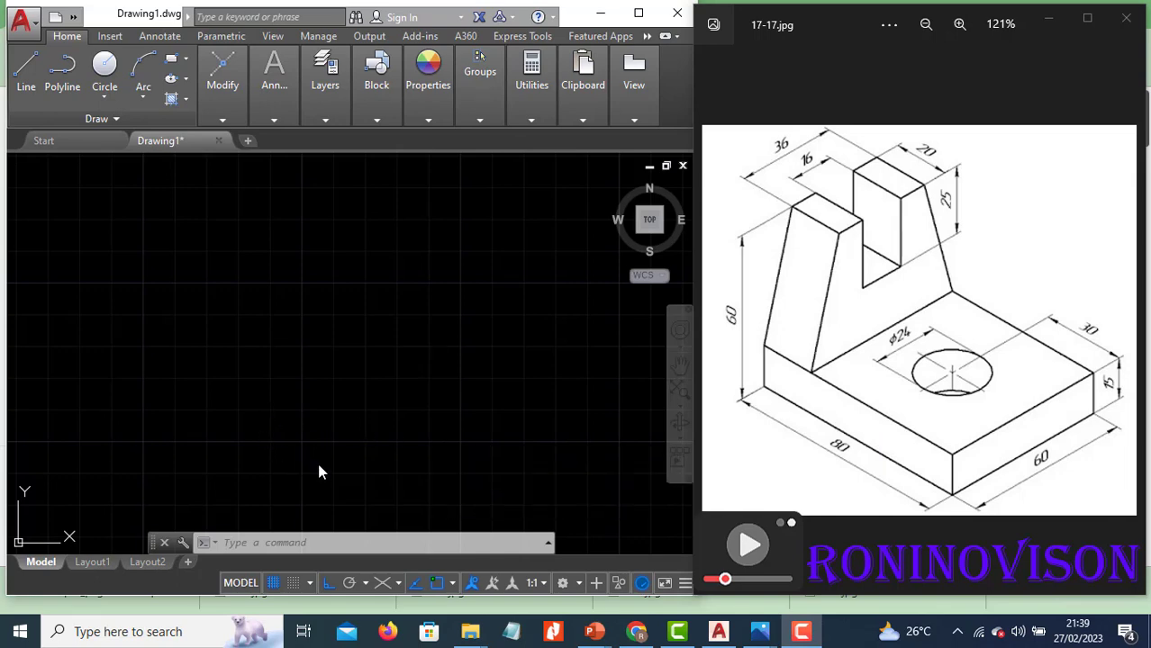
Set the snap type to Isometric snap in the Drafting Settings.
left_click(339, 375)
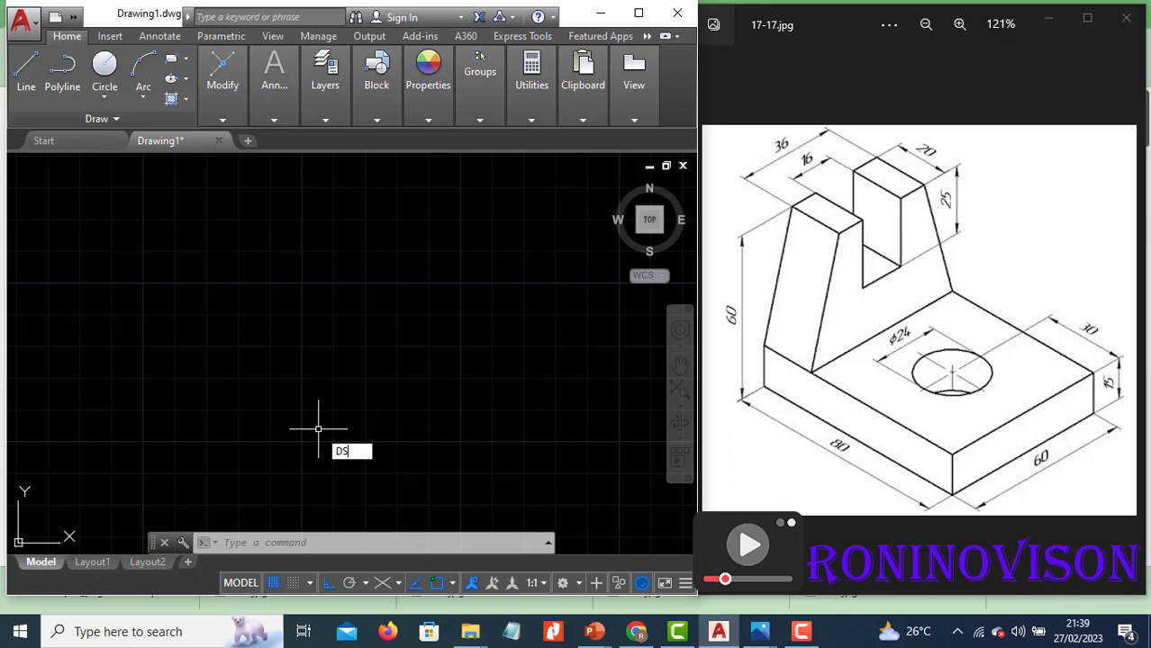
key("Return")
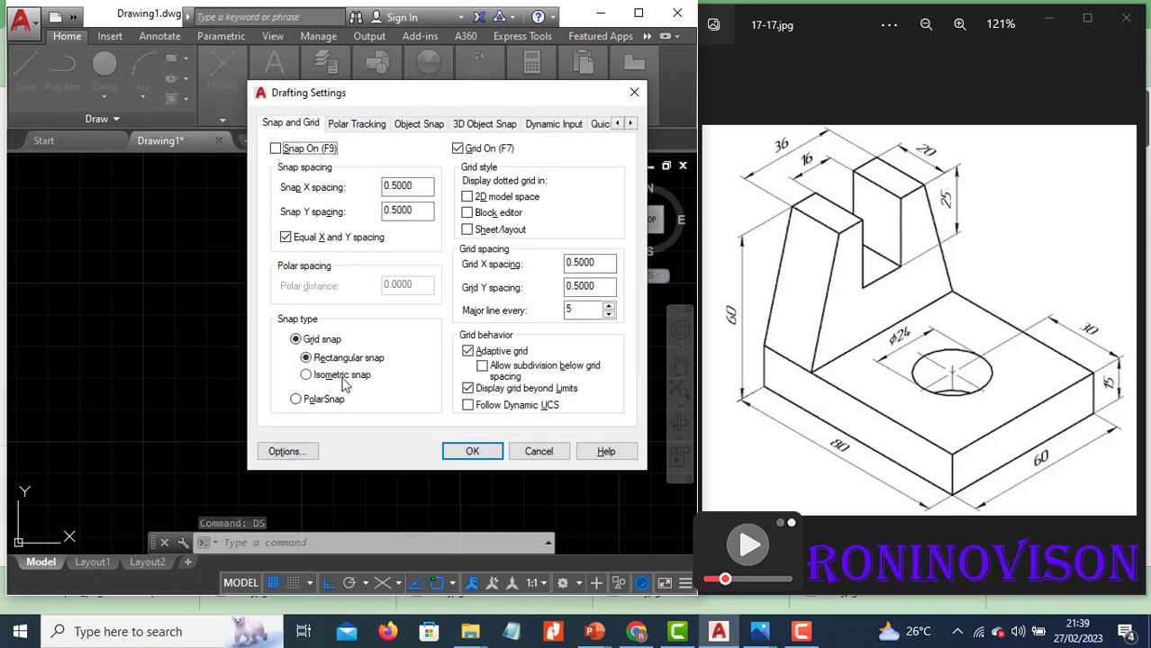
left_click(342, 376)
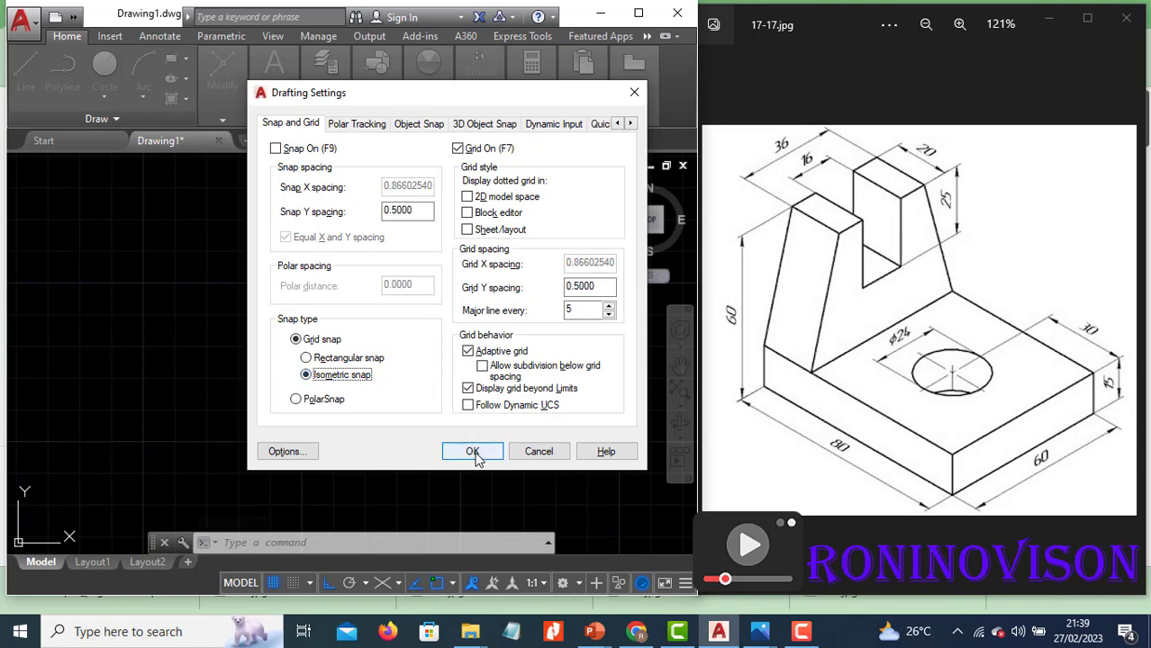
left_click(472, 452)
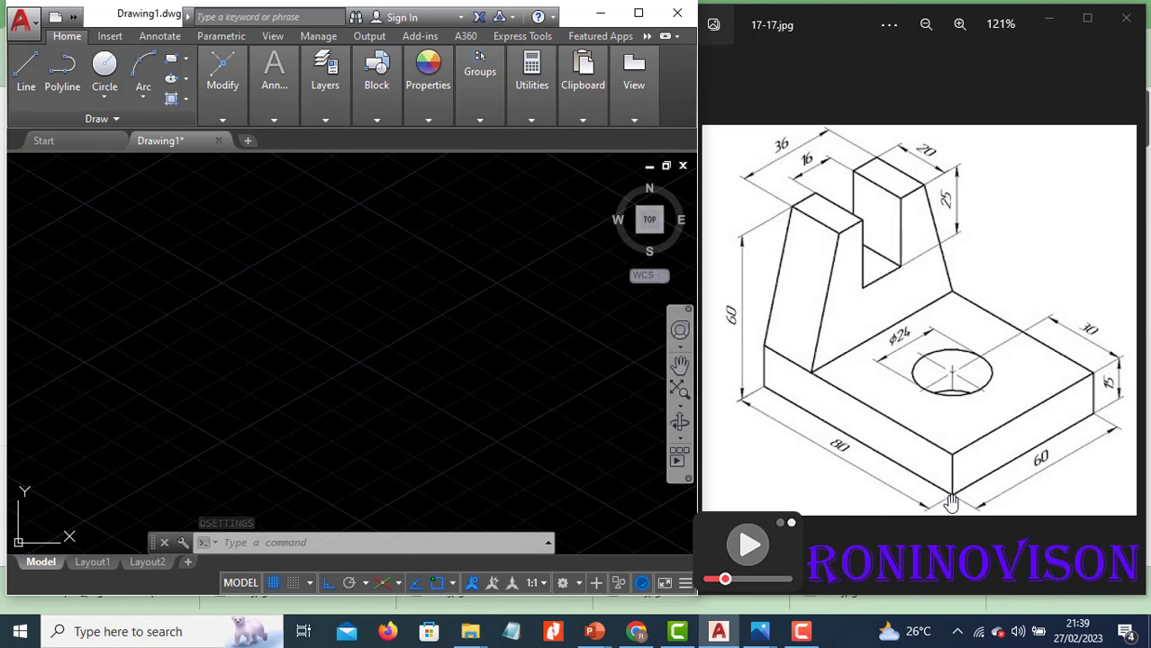
Draw a 60-unit line at 30° with Ortho on as the lower edge of the base's right face.
type("l")
key("Return")
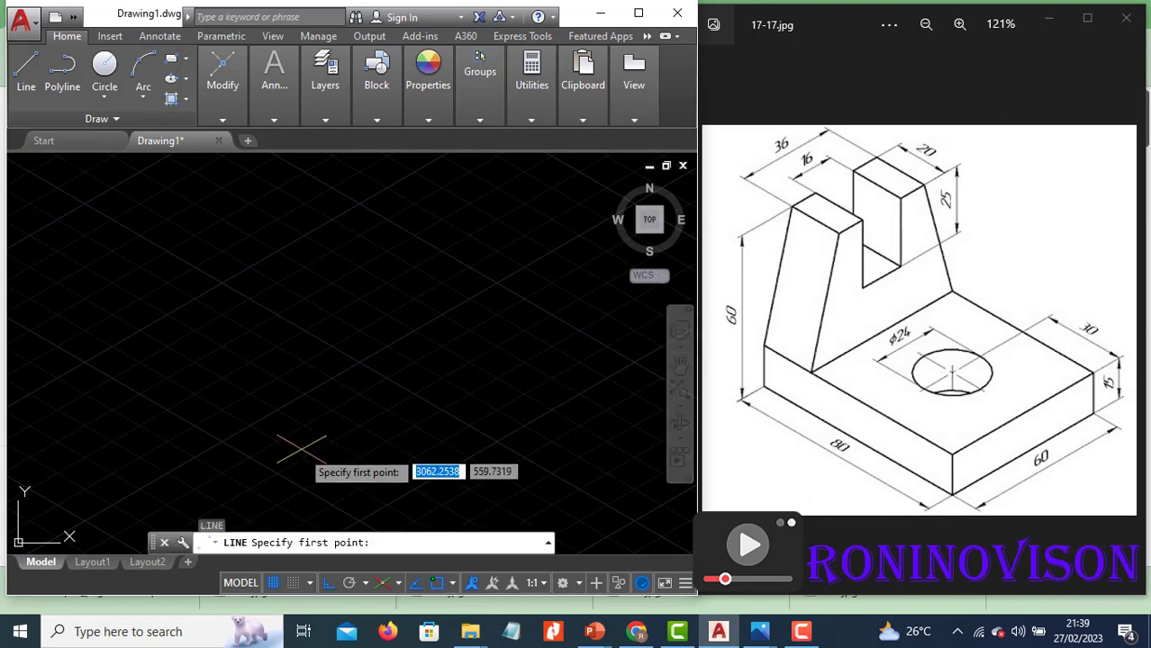
left_click(302, 450)
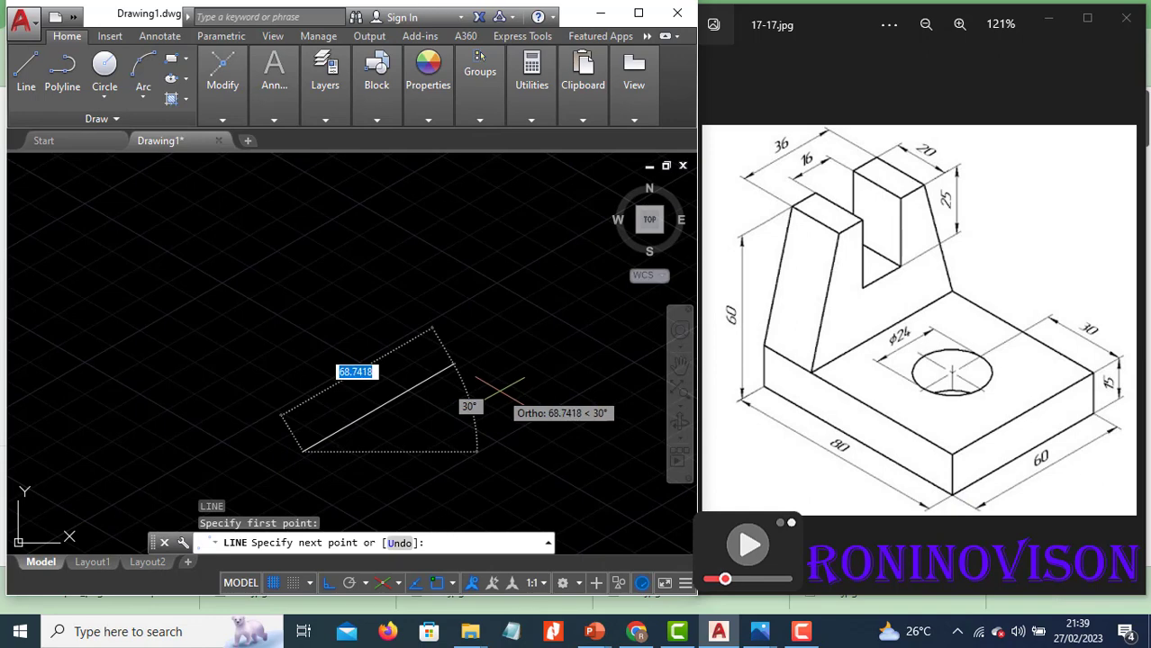
key("F8")
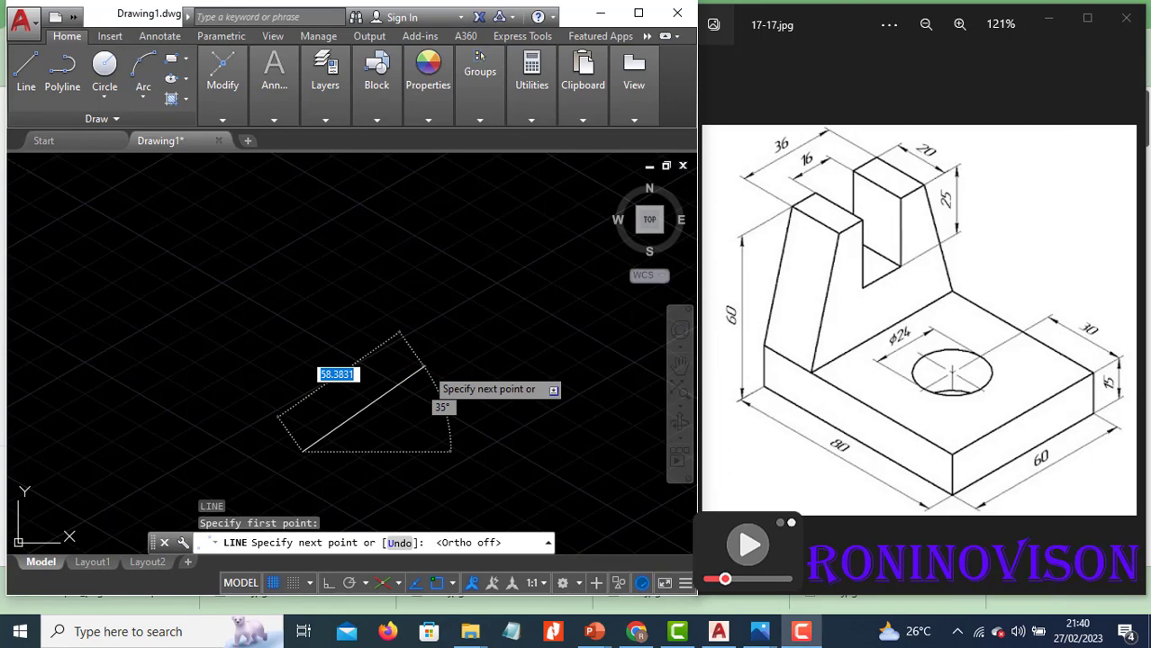
mouse_move(1099, 520)
key("F8")
key("F8")
key("F8")
key("F8")
key("F8")
key("F8")
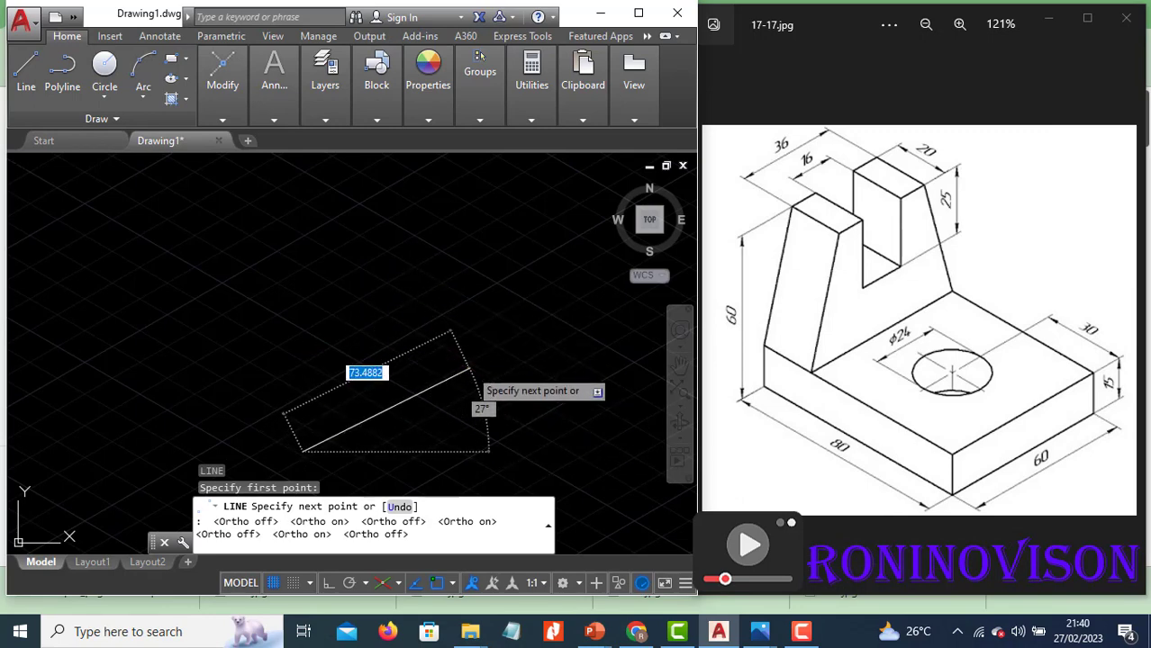
key("F8")
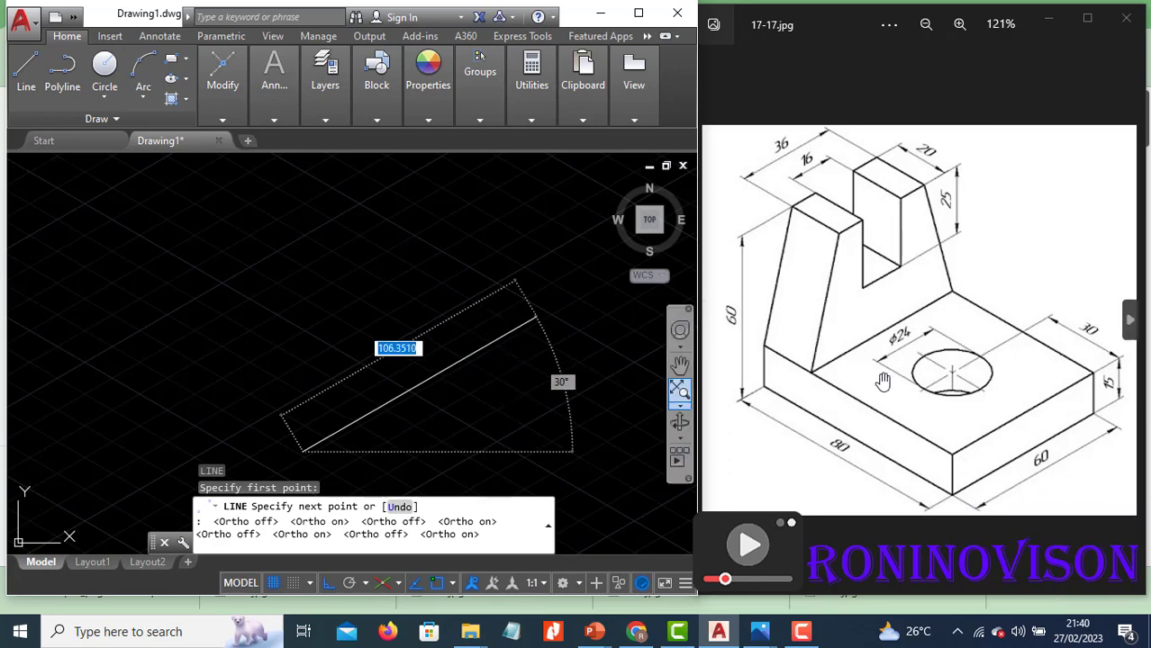
type("60")
key("Return")
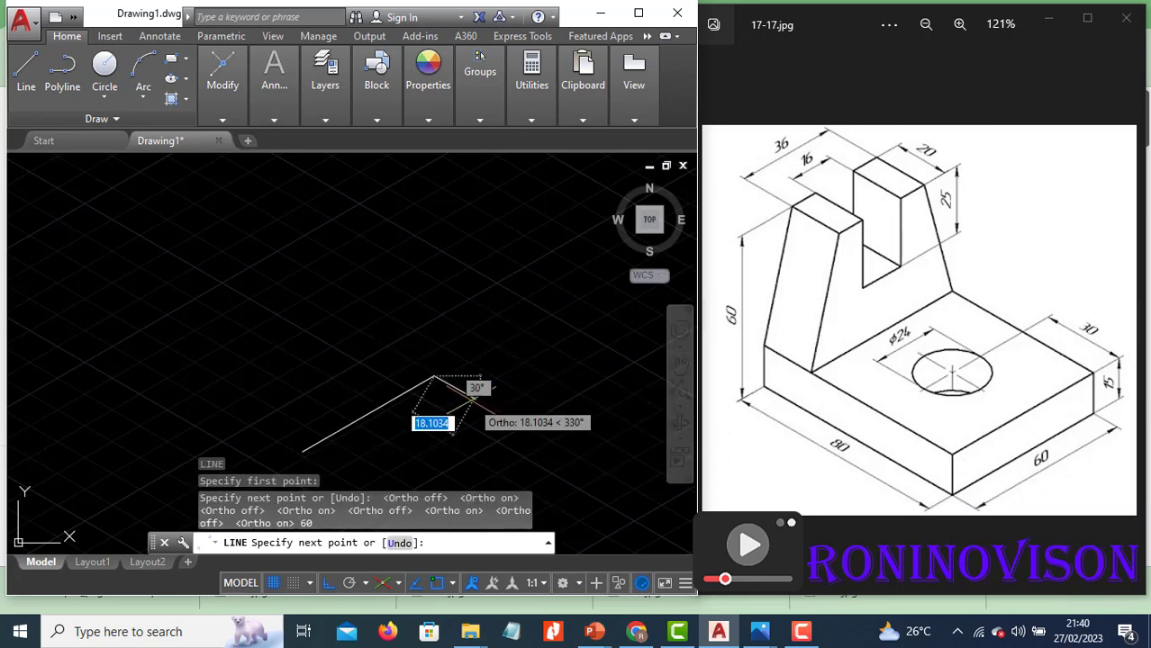
On the right isoplane, complete the base's right face with a 15-unit vertical, a parallel 60-unit top edge and the closing vertical.
key("F5")
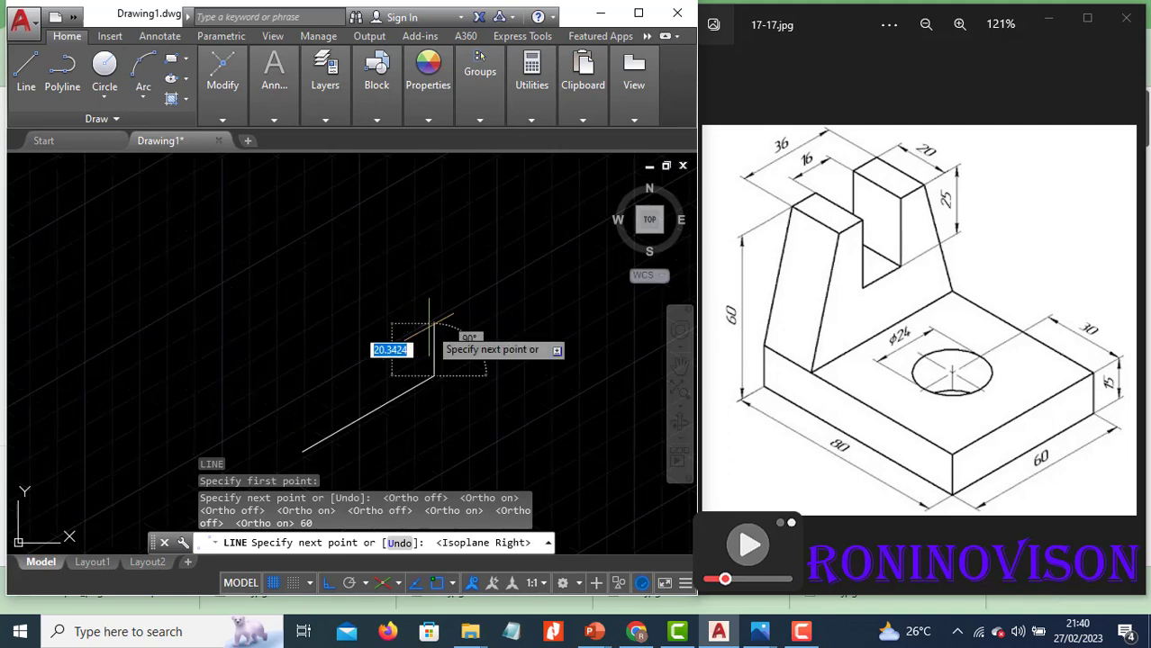
type("15")
key("Return")
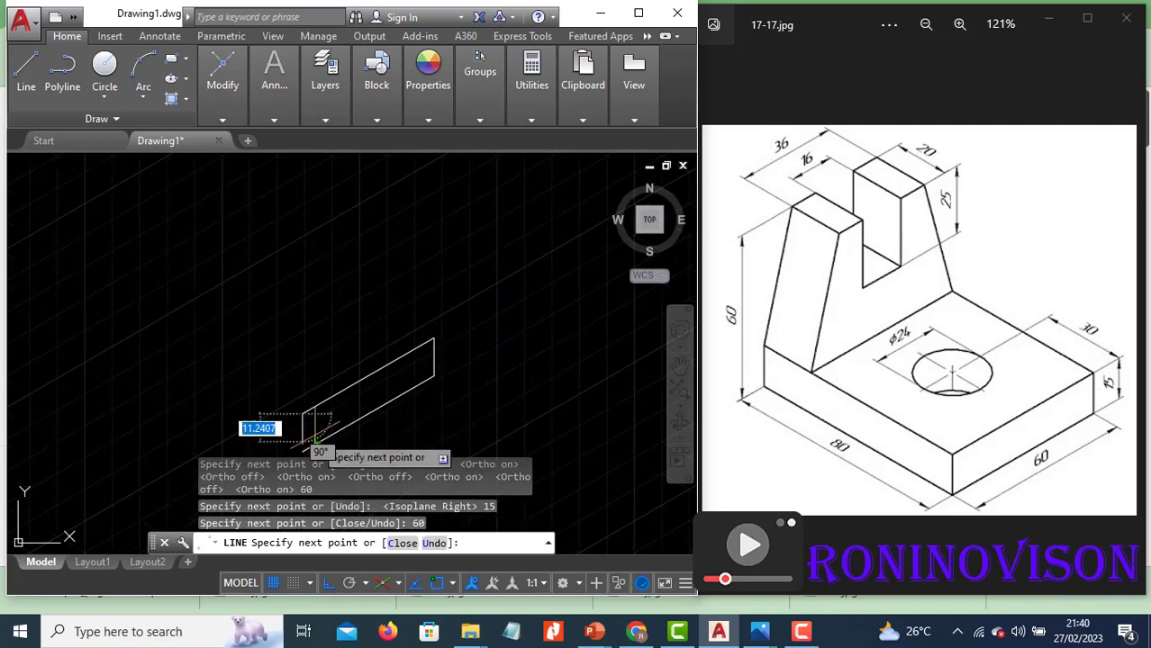
type("60")
key("Return")
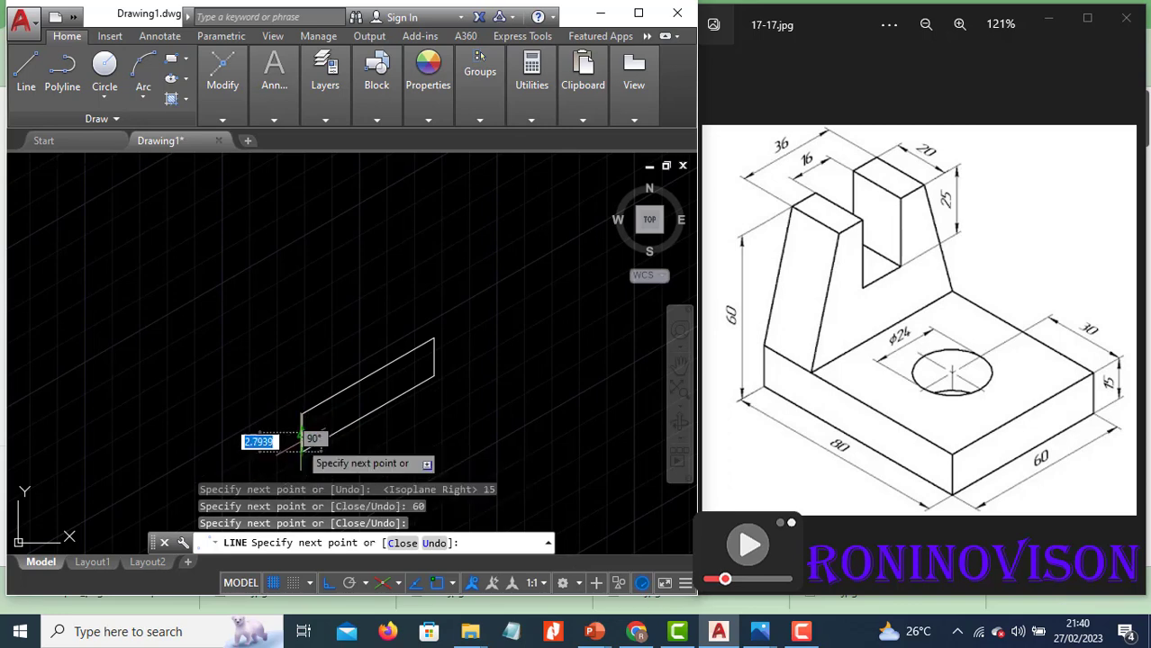
On the left isoplane, draw the base's left face with an 80-unit bottom edge, a 15-unit vertical and a closing top edge.
key("F5")
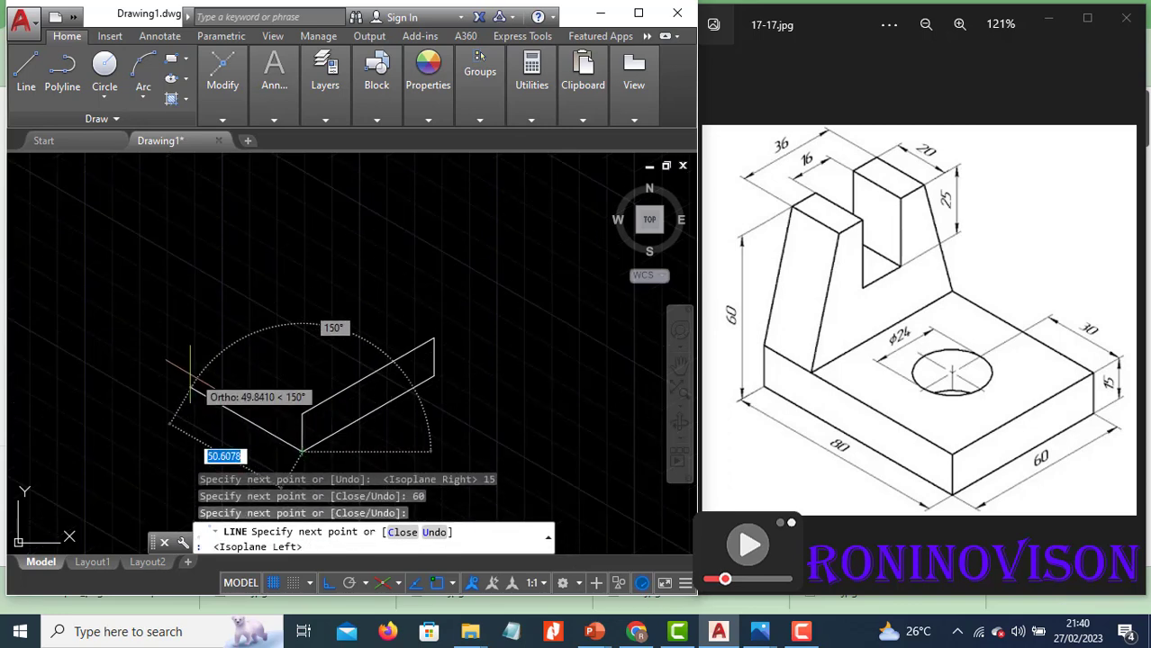
type("80")
key("Return")
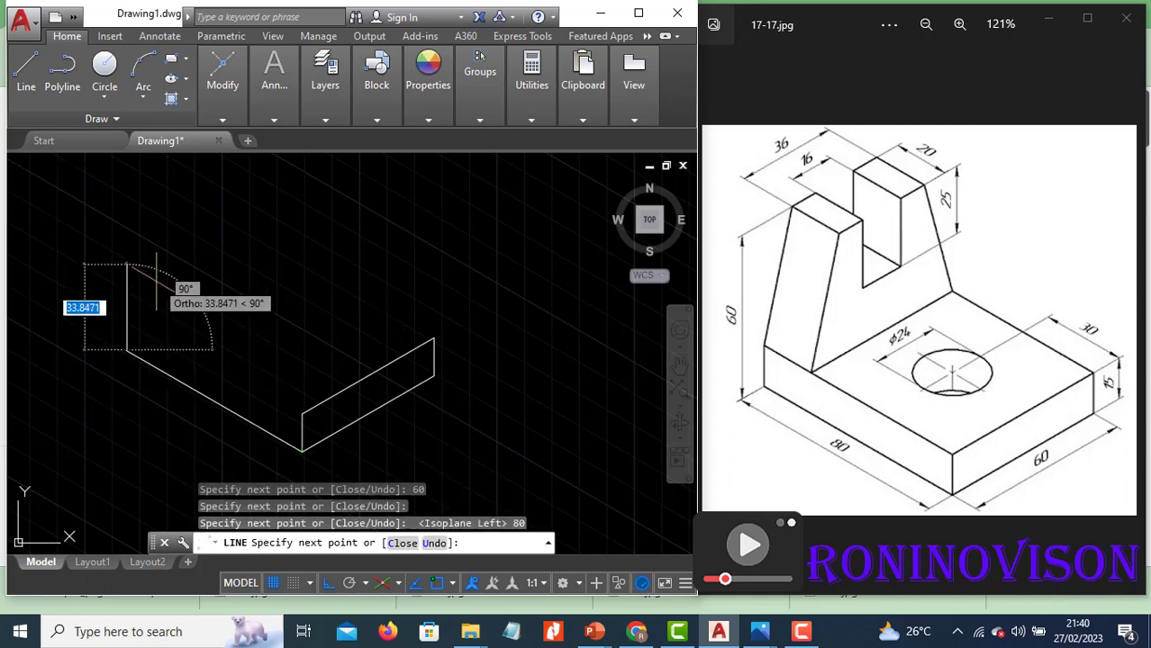
type("15")
key("Return")
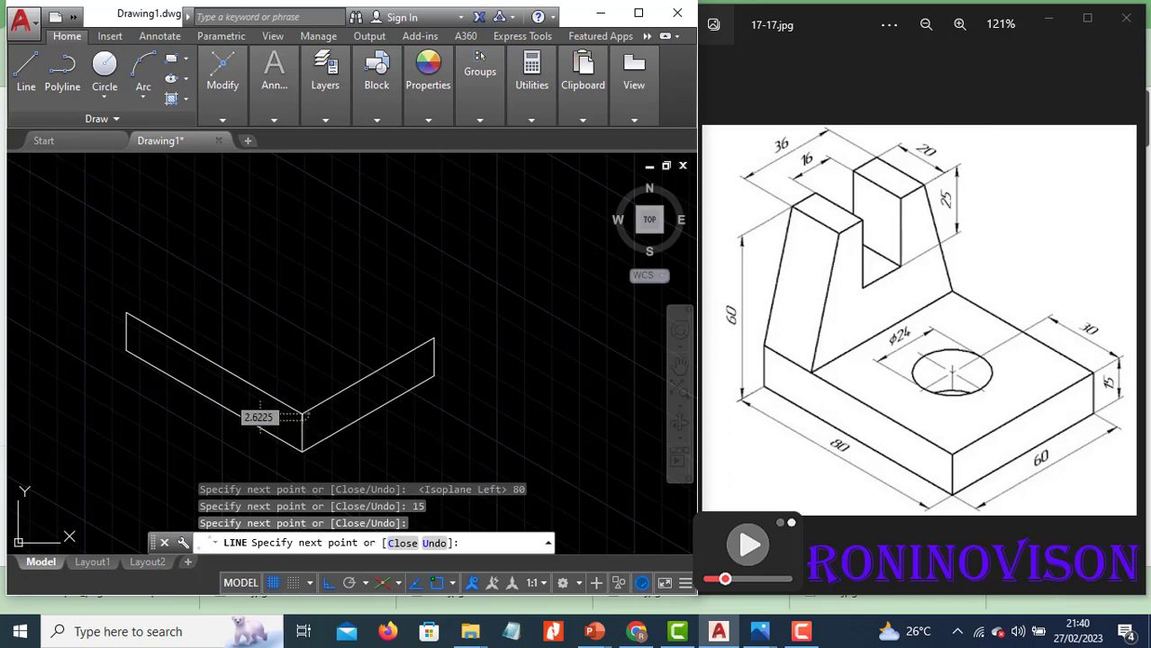
key("Escape")
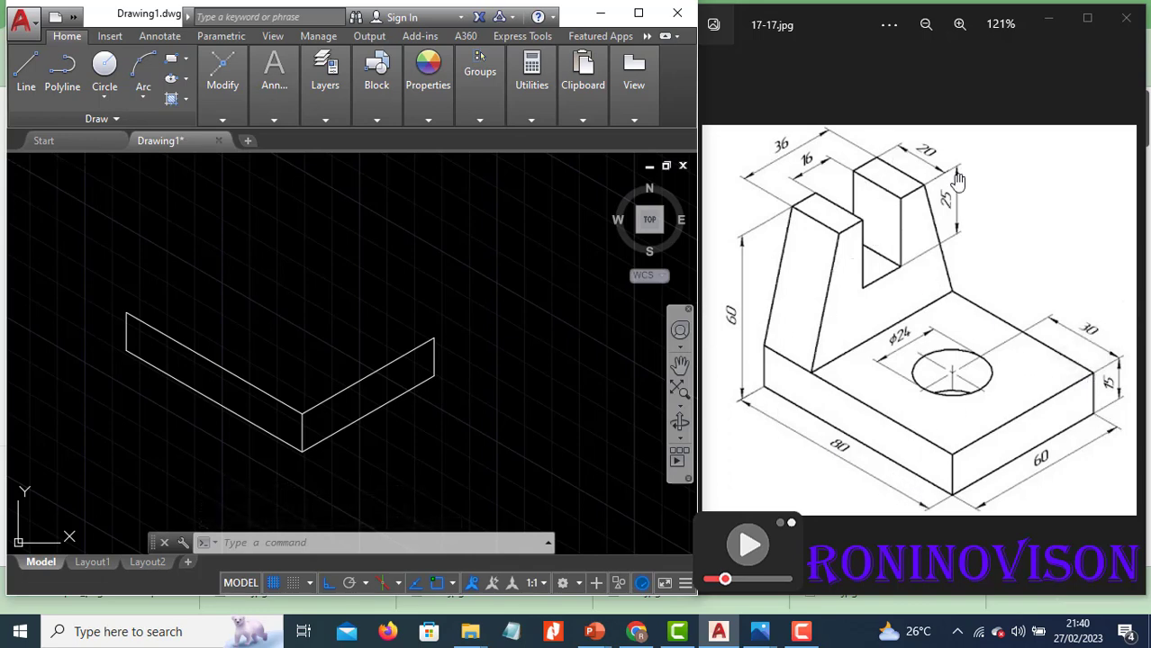
Draw a 60-unit line at 150° from the right face's upper far corner, then a line at 210° crossing the left face's top edge.
type("l")
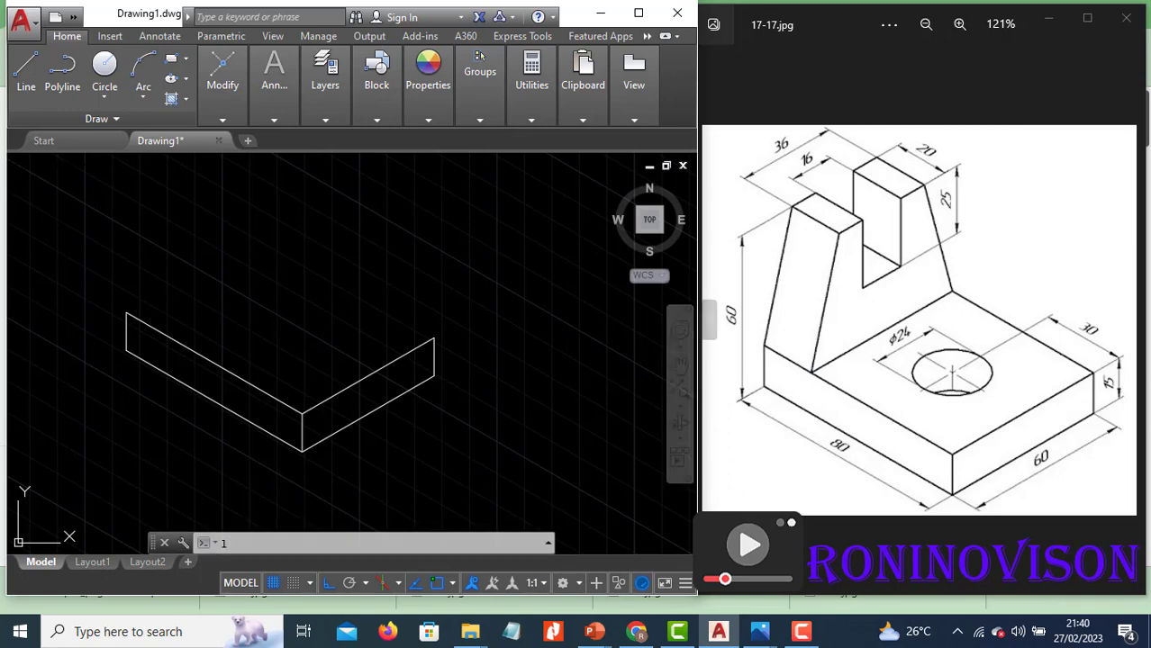
key("Return")
left_click(433, 337)
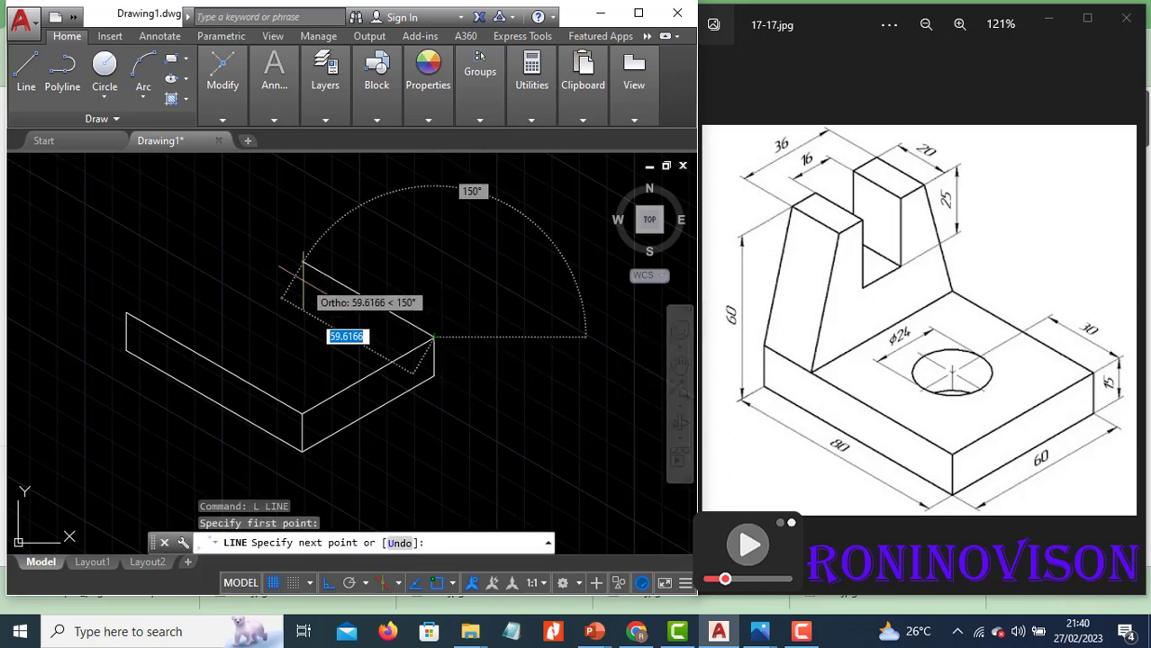
type("60")
key("Return")
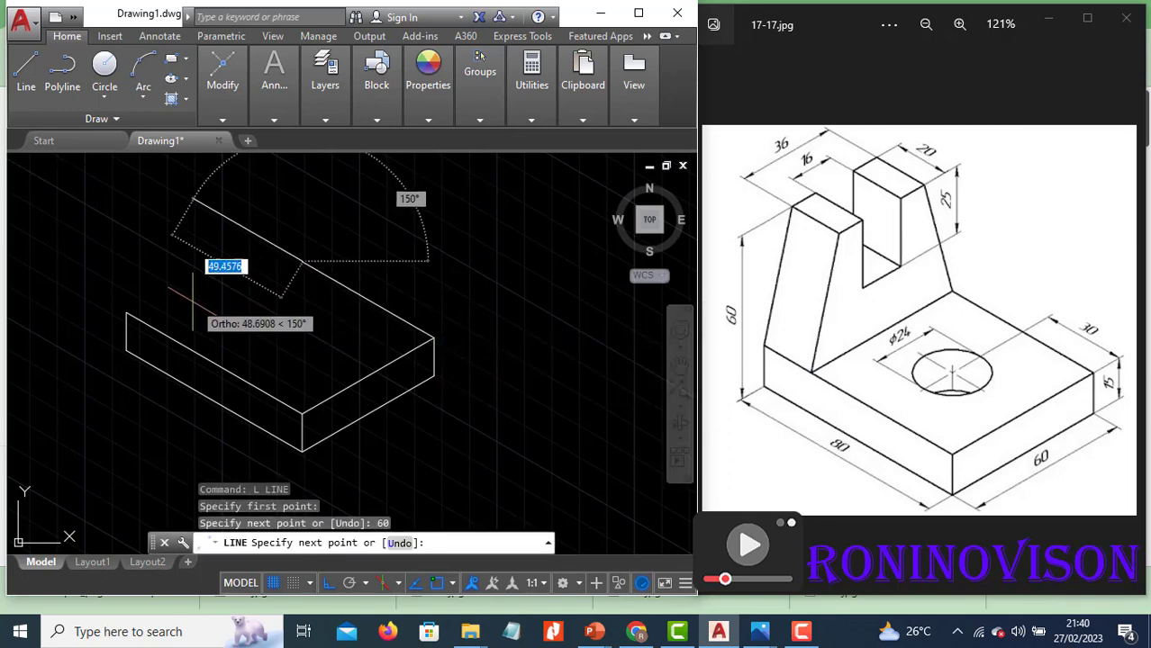
key("F5")
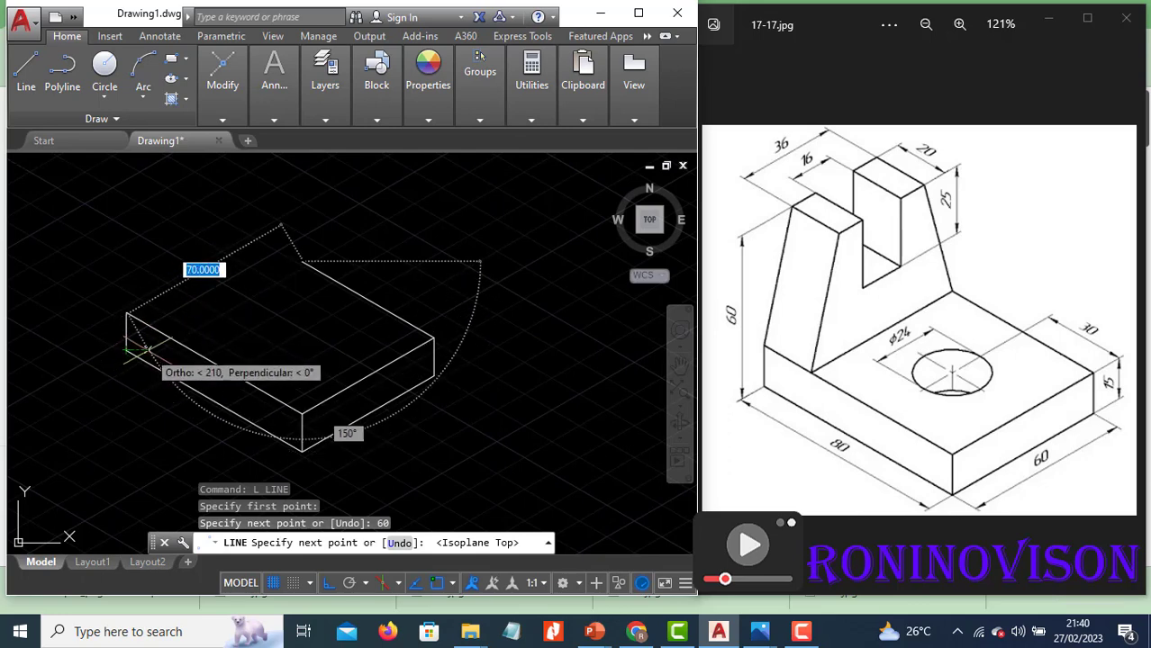
key("Return")
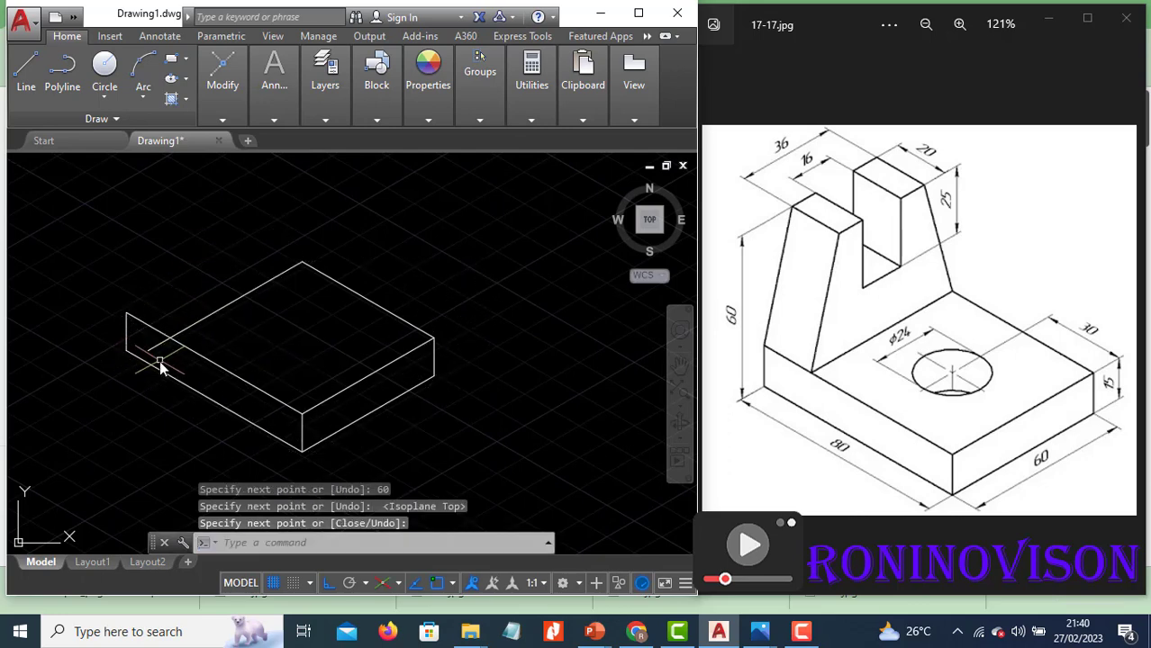
Trim the end of the new line that overhangs the left face's top edge.
type("tr")
key("Return")
key("Return")
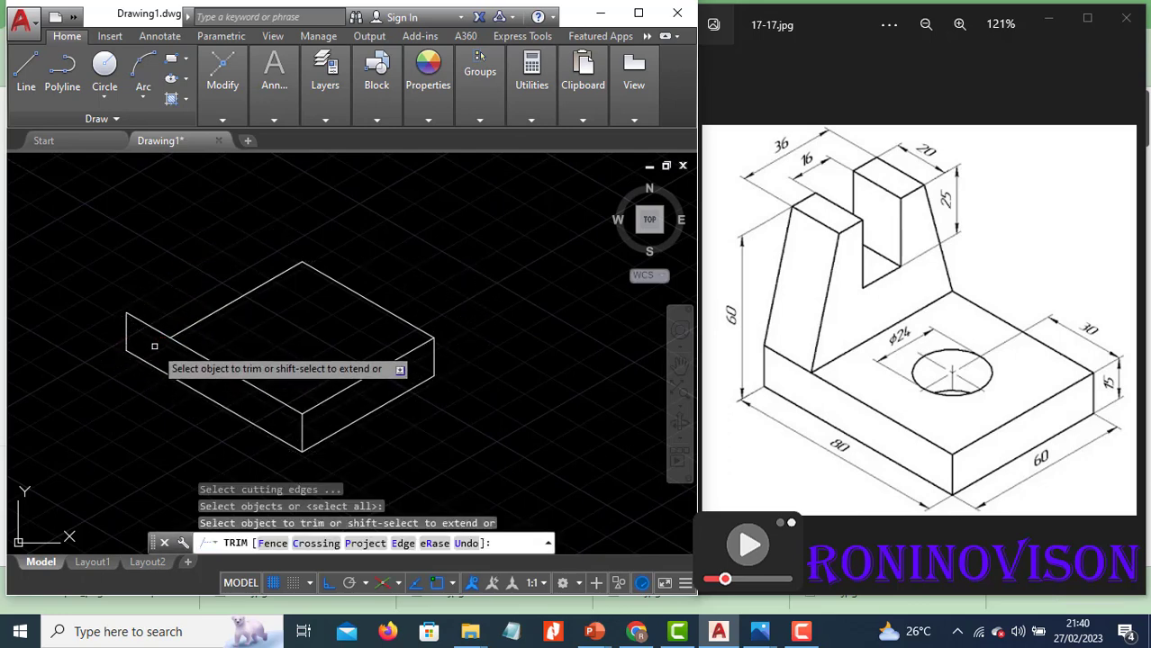
key("Escape")
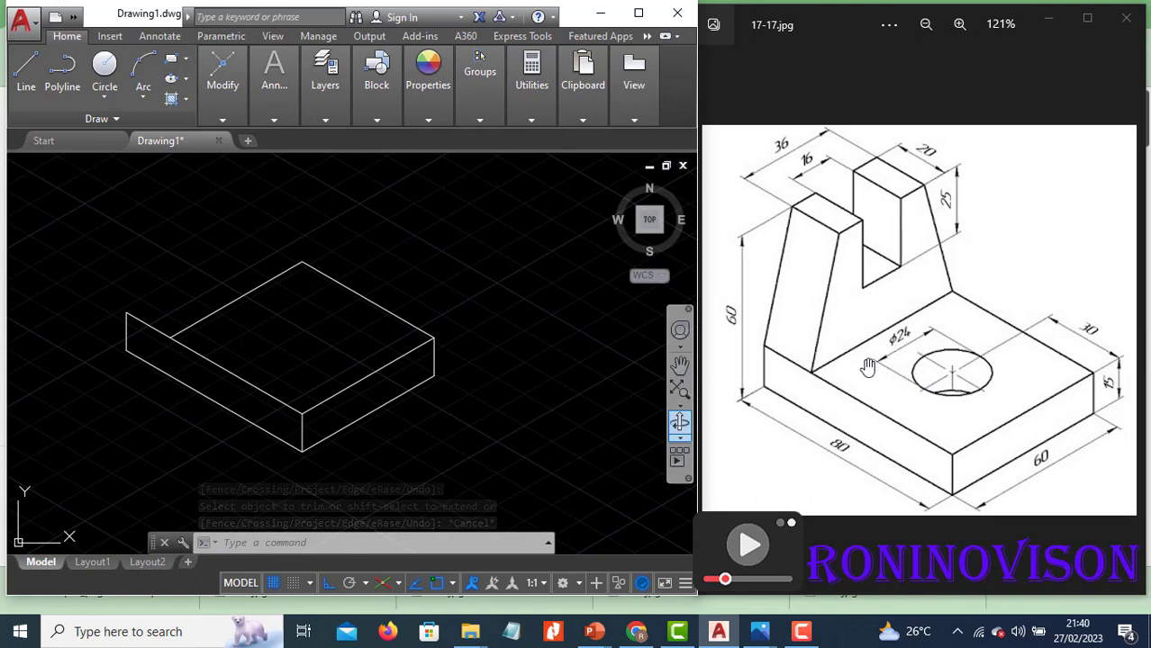
Draw a 45-unit vertical line up from the left face's upper far corner on the right isoplane.
middle_click_drag(290, 378, 386, 447)
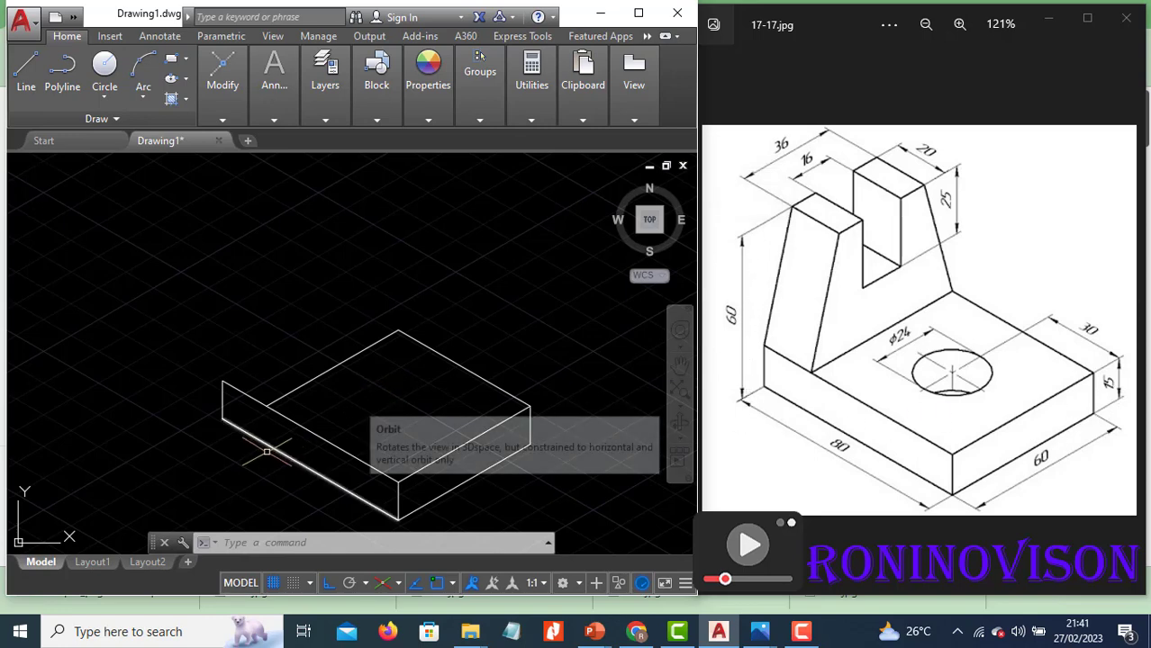
type("l")
key("Return")
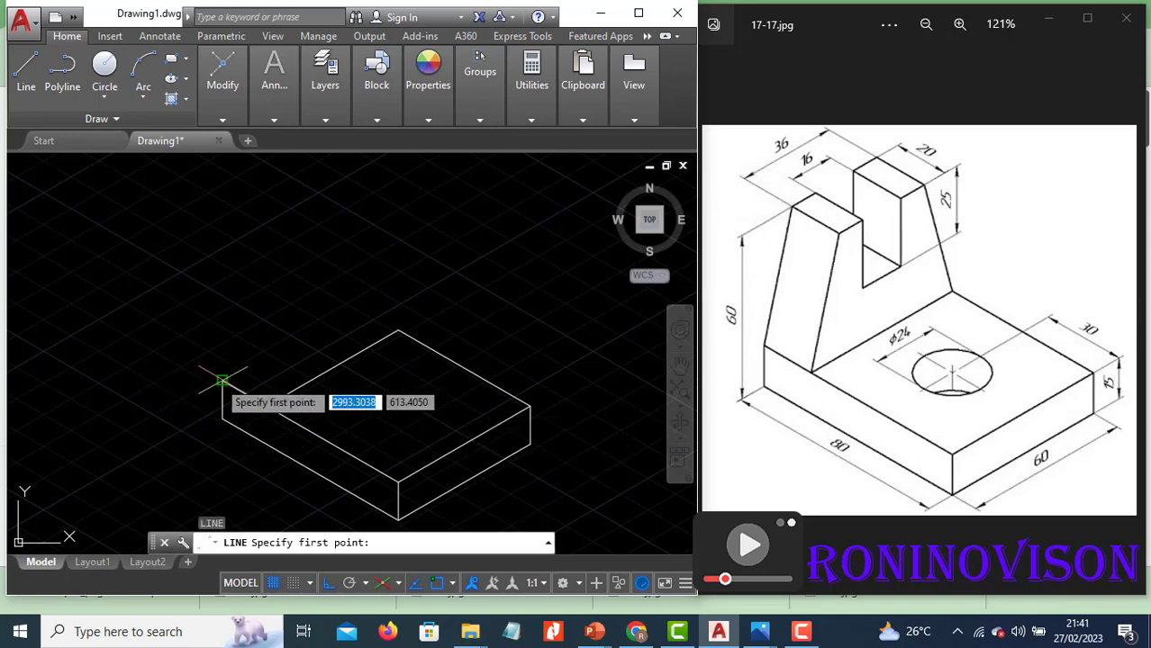
left_click(221, 382)
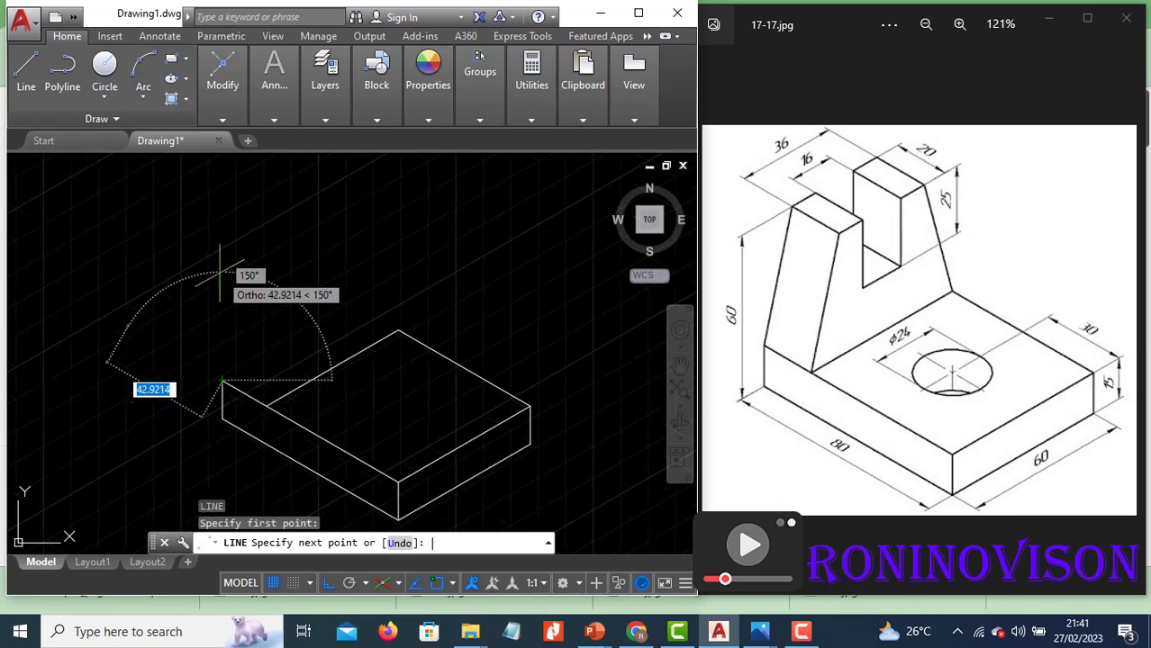
key("F5")
type("45")
key("Return")
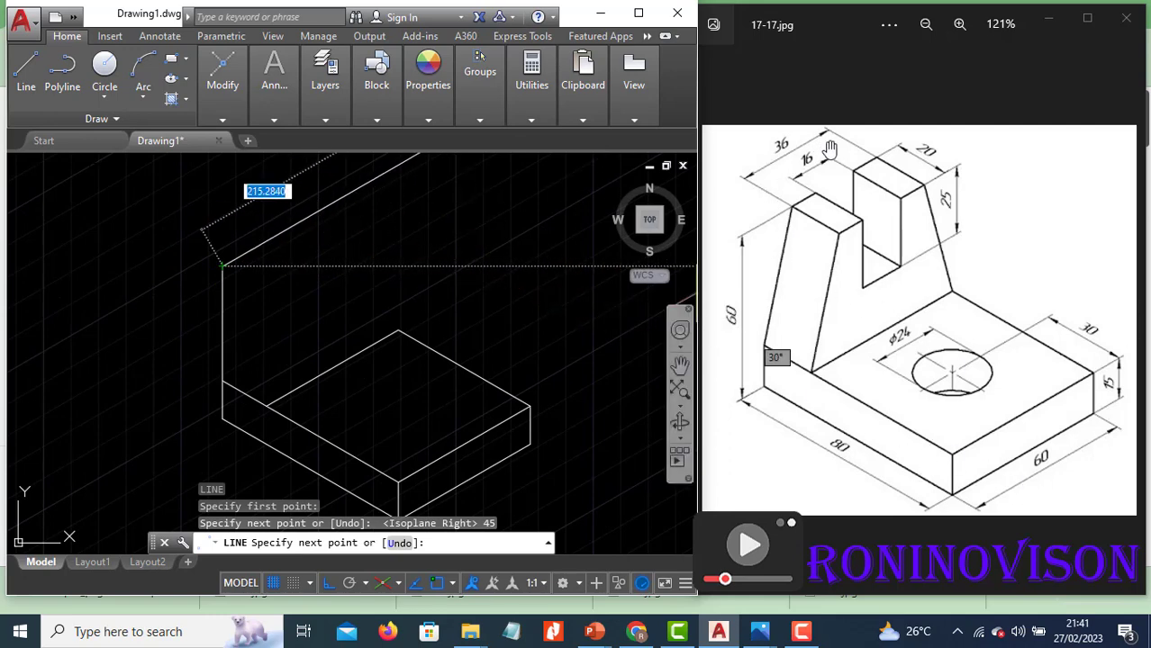
Switch to Calculator, work out (60 − 36) ÷ 2 for the inset of the upright's top edge, and return to the drawing.
left_click(164, 631)
type("c")
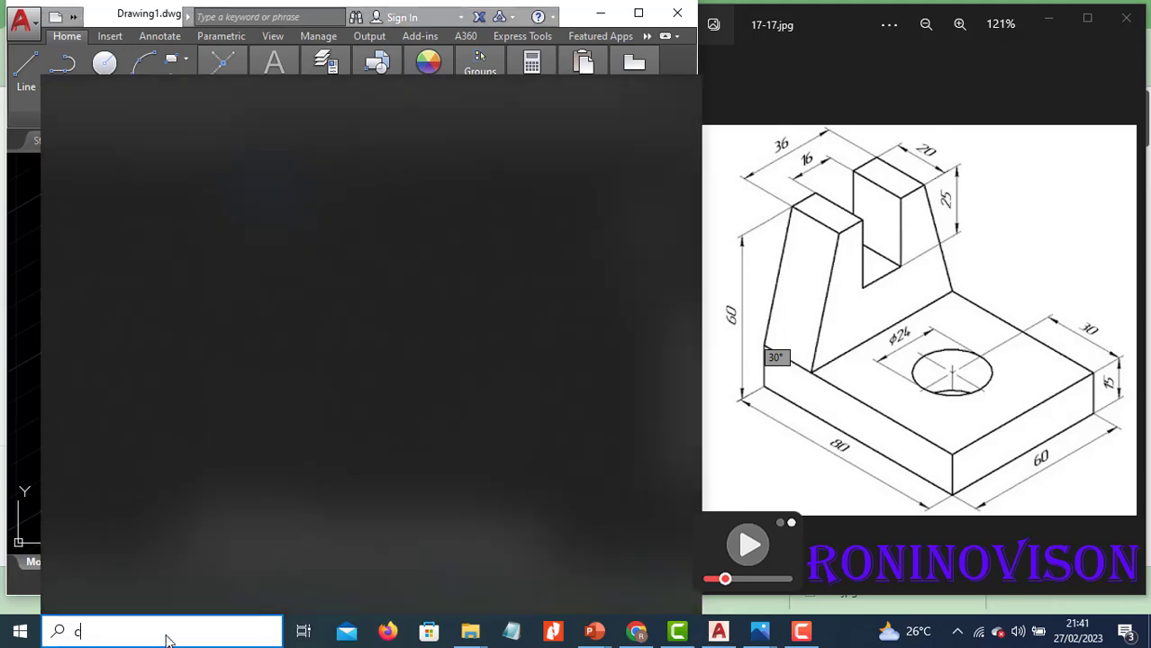
type("al")
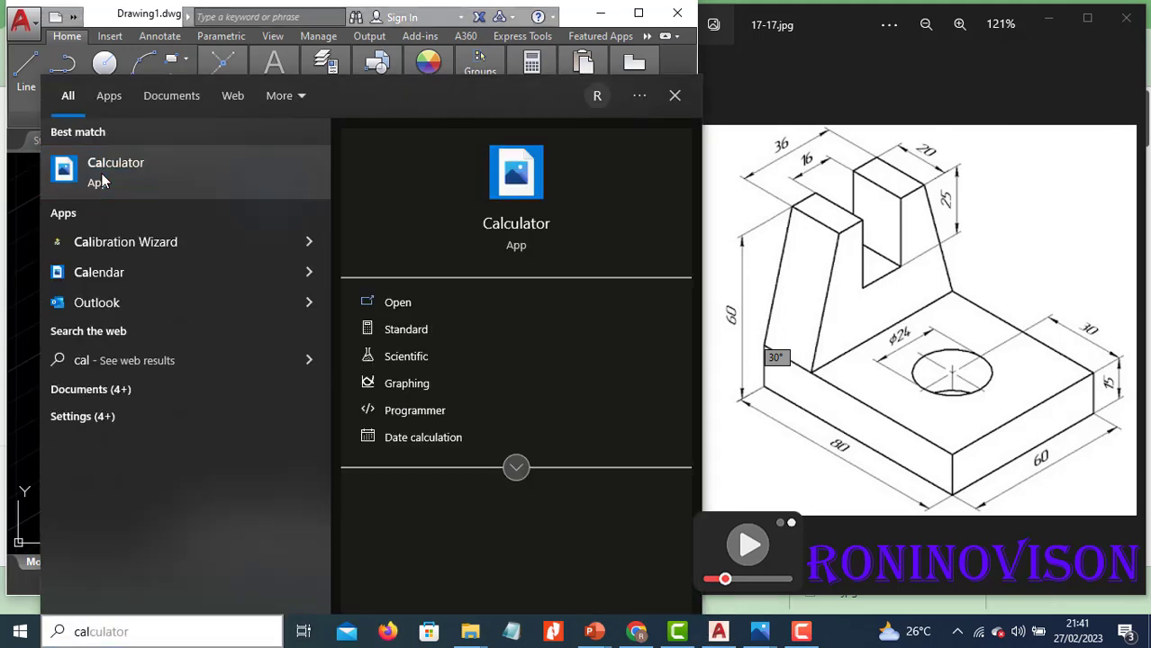
left_click(99, 178)
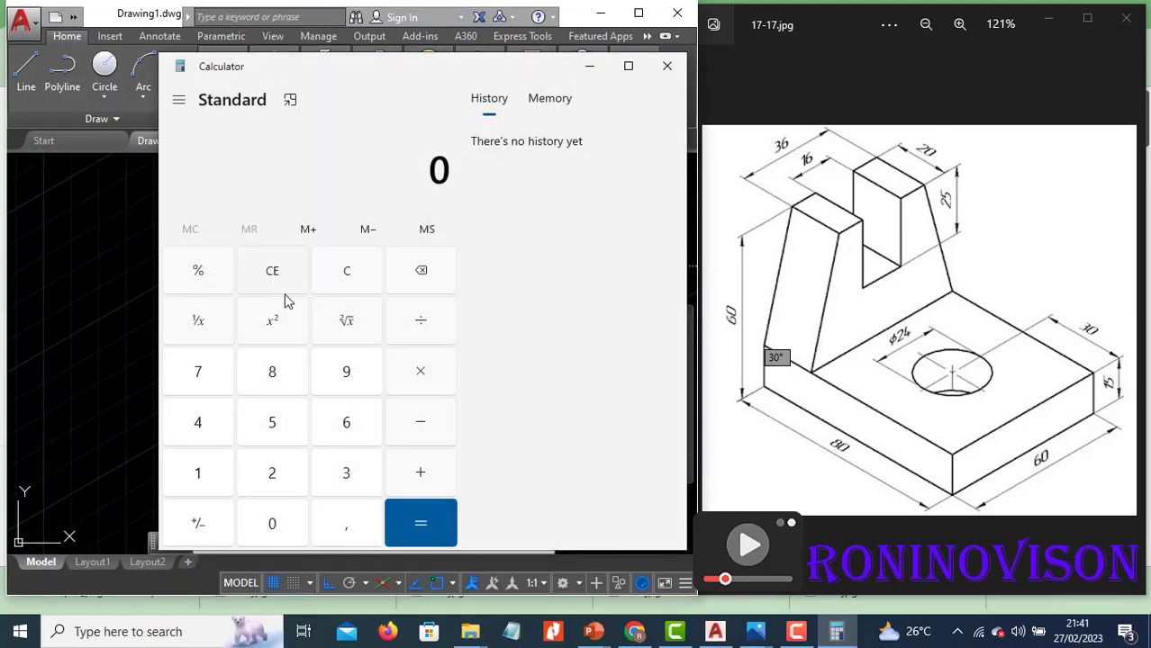
left_click(271, 532)
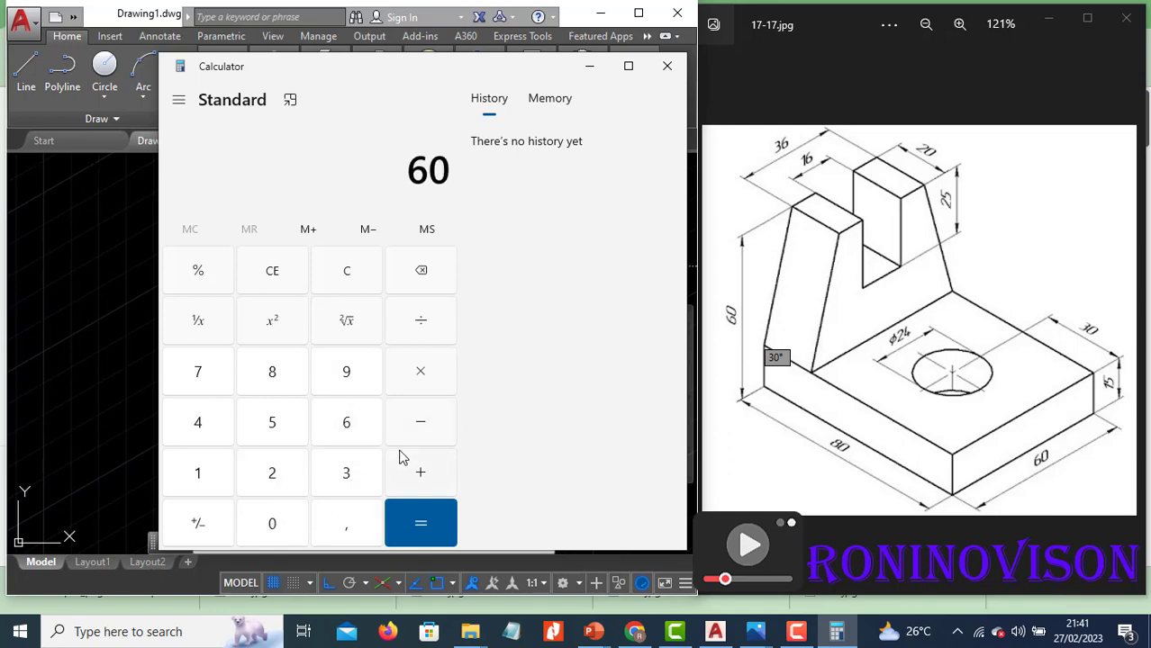
left_click(342, 478)
left_click(348, 425)
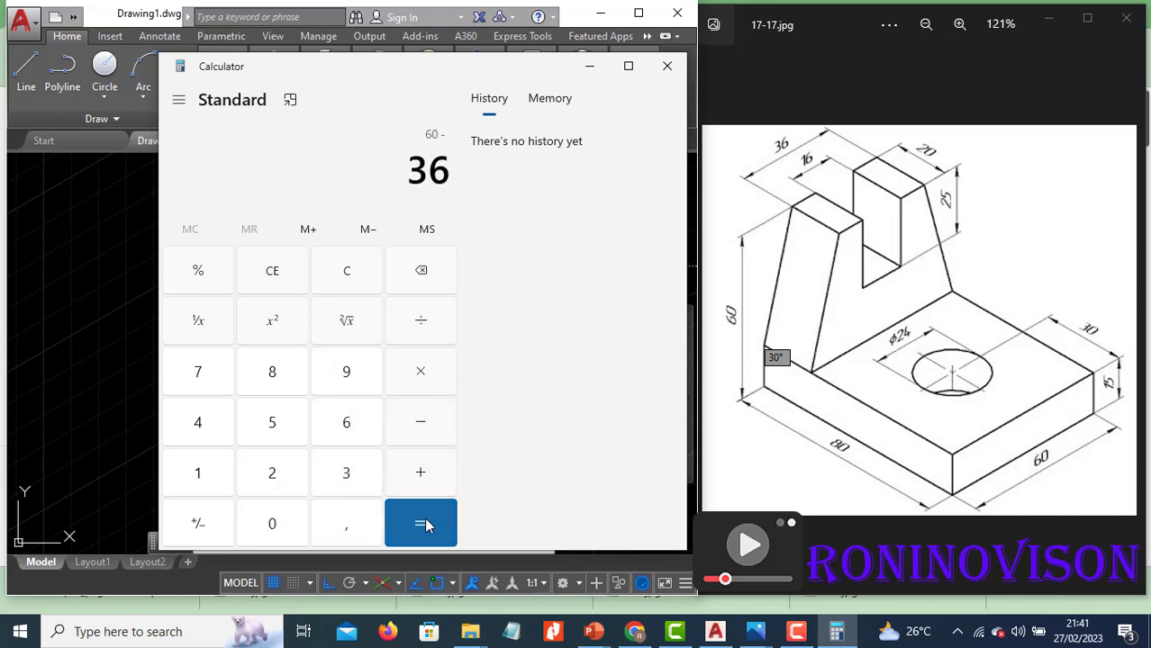
left_click(424, 525)
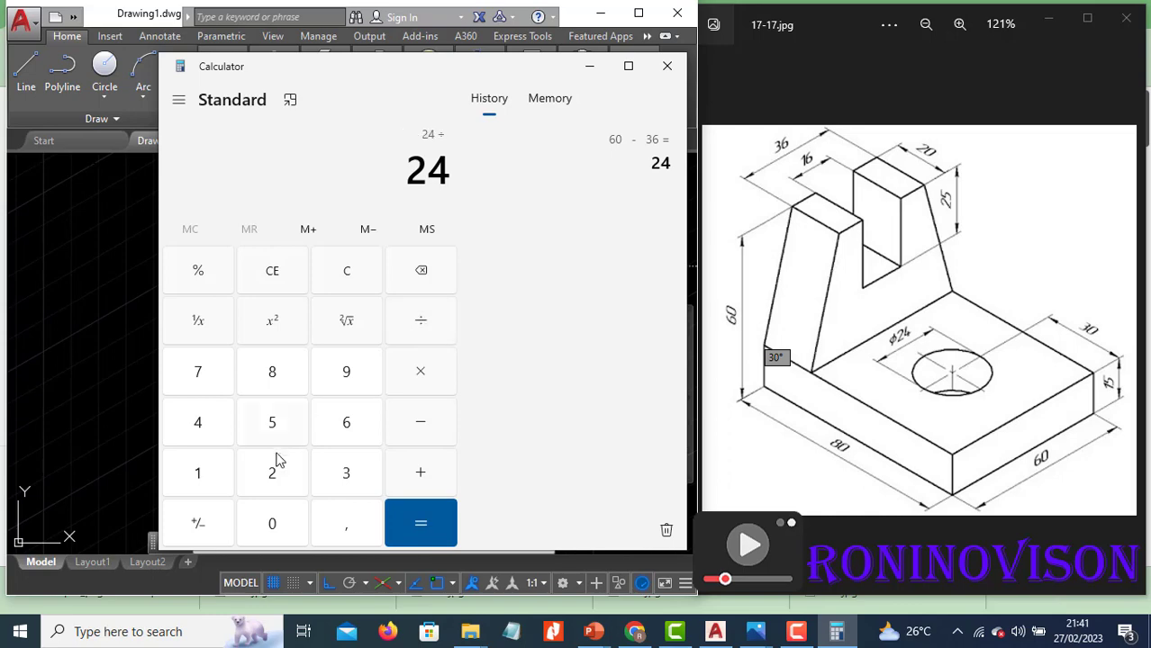
left_click(275, 464)
left_click(418, 522)
left_click(108, 431)
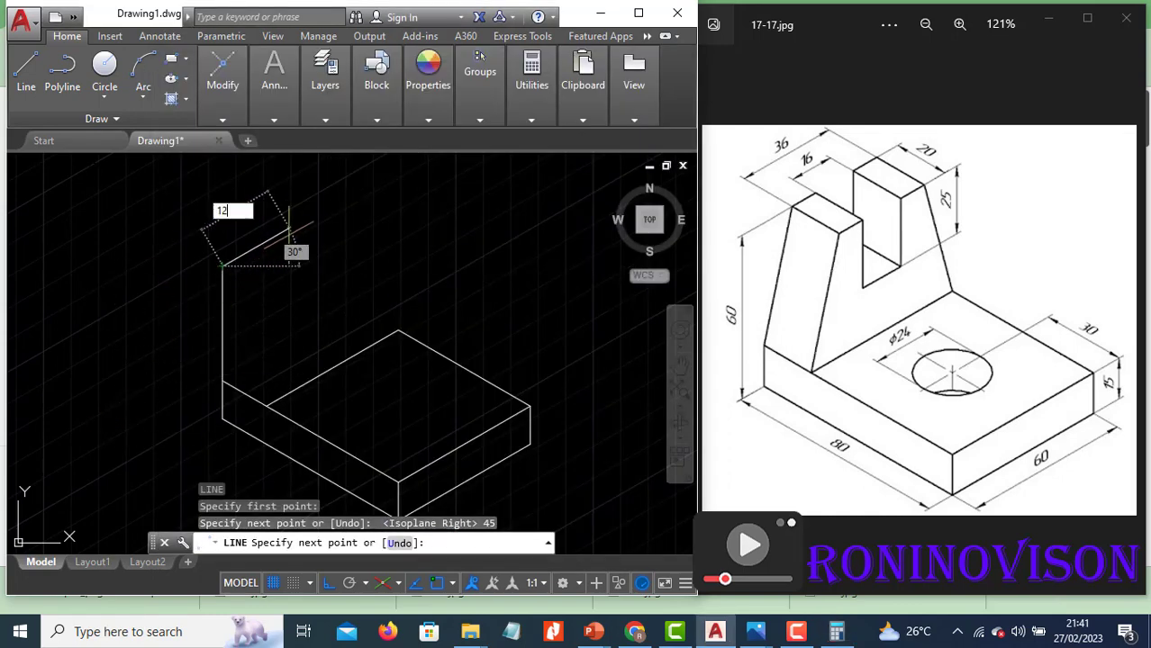
Draw a 12-unit line at 30° from the vertical's top, then a 20-unit line at 330°, and switch to the top isoplane.
key("Return")
key("F5")
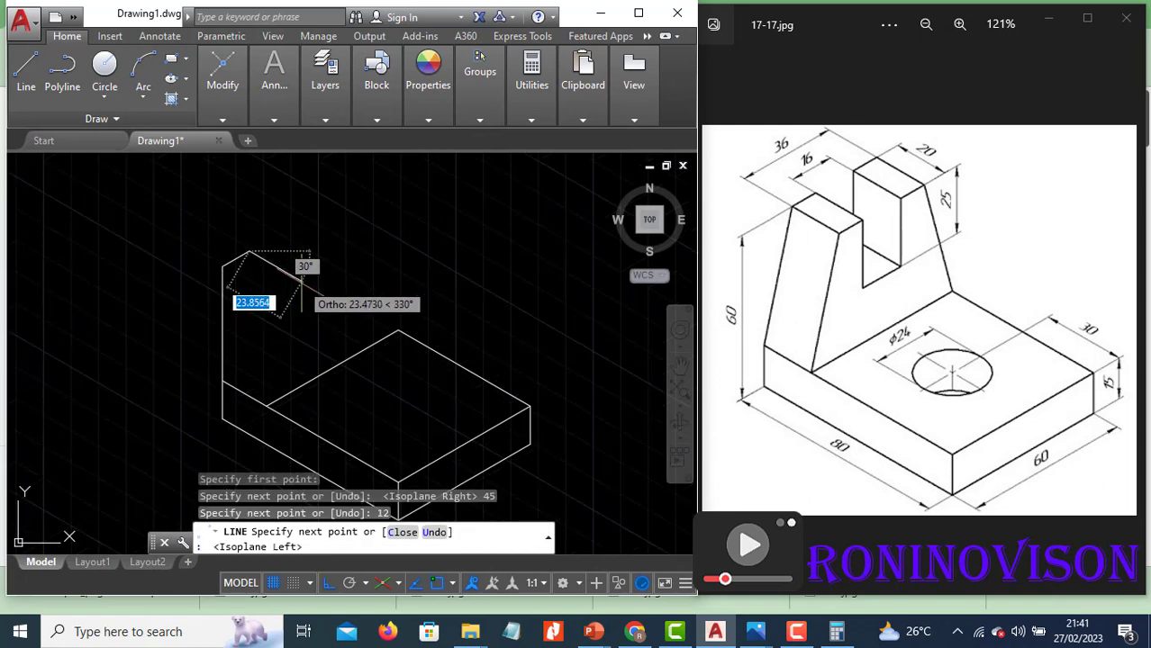
type("20")
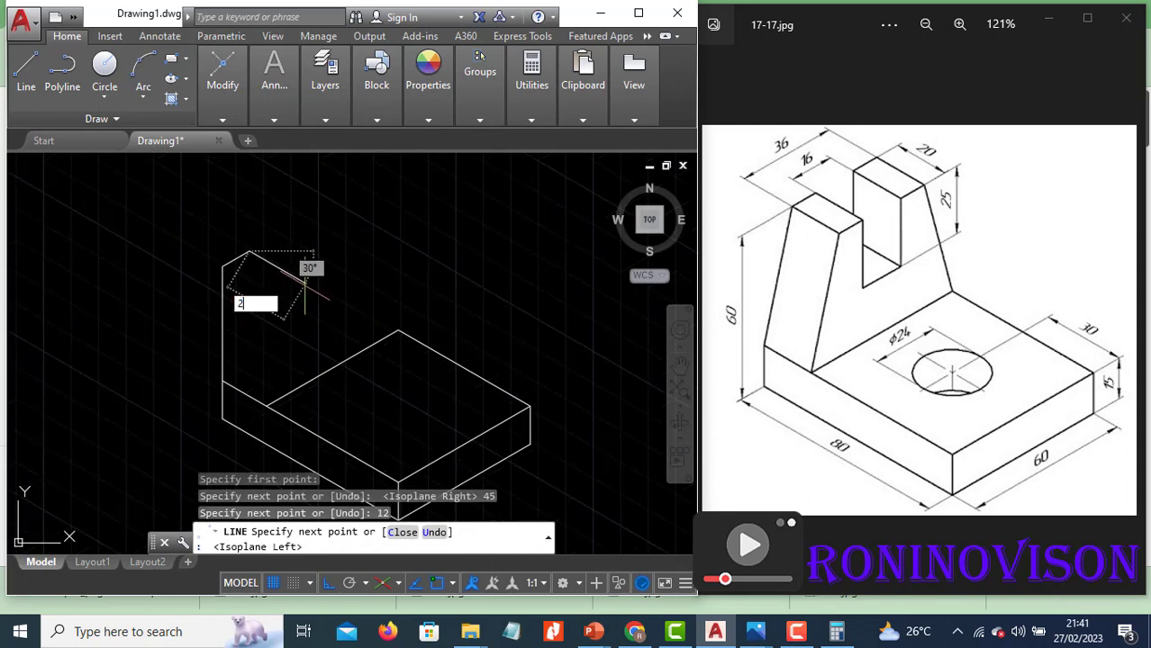
key("Return")
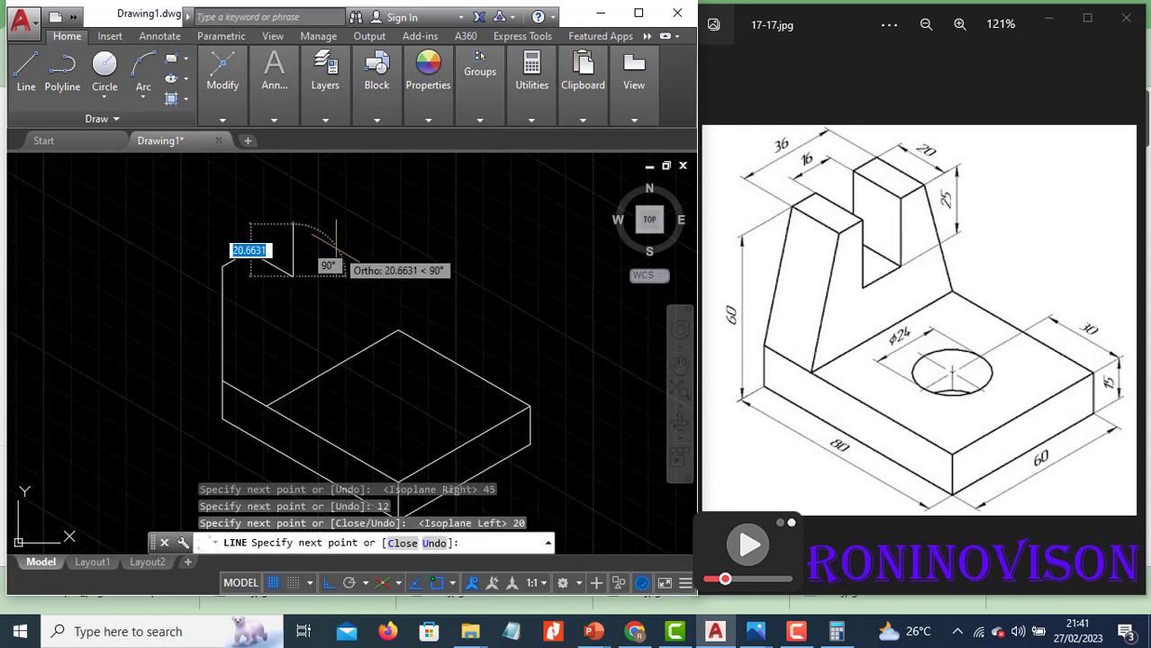
key("F5")
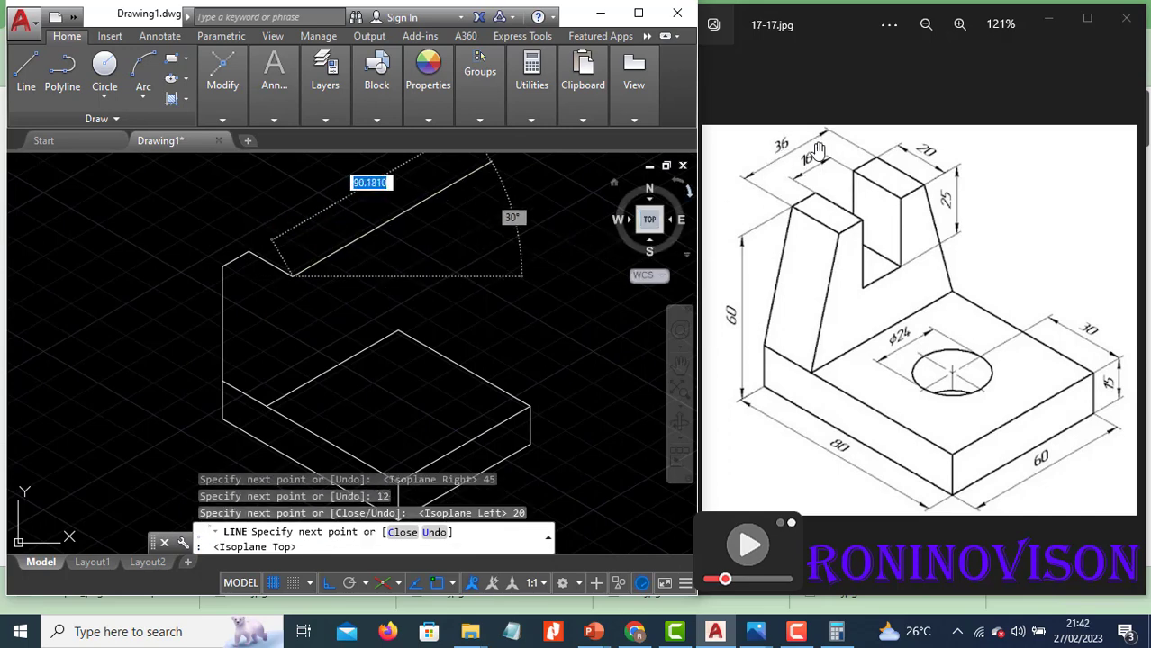
Switch to Calculator, work out (36 − 16) ÷ 2 for the width of each prong, and return to the drawing.
left_click(836, 634)
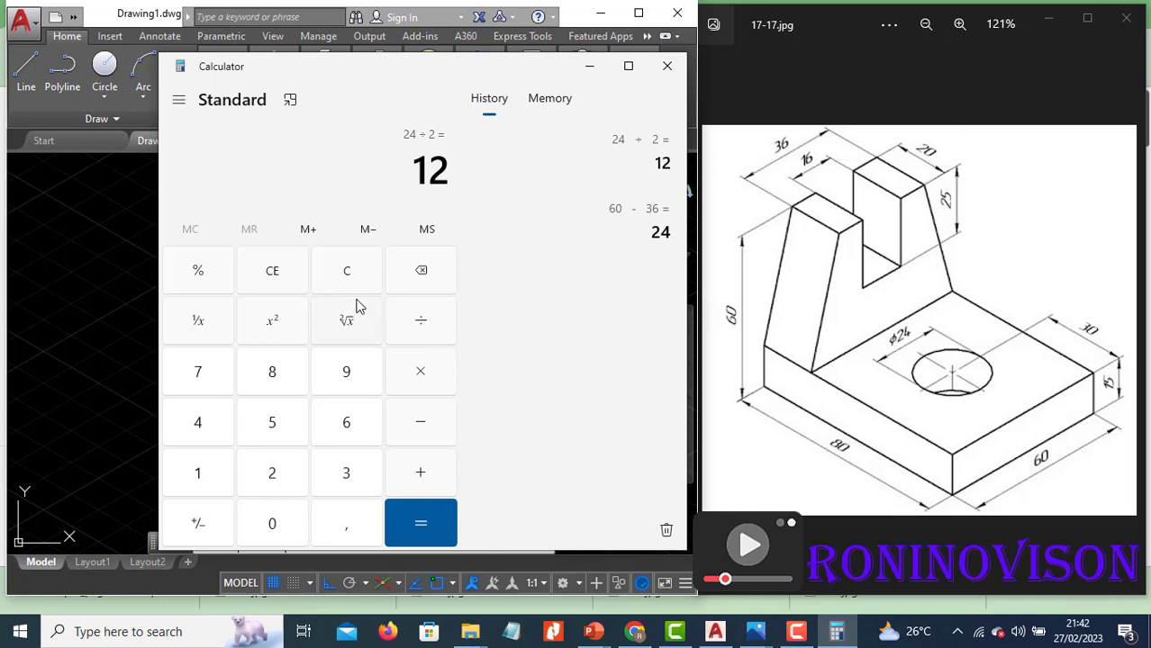
left_click(279, 275)
left_click(342, 428)
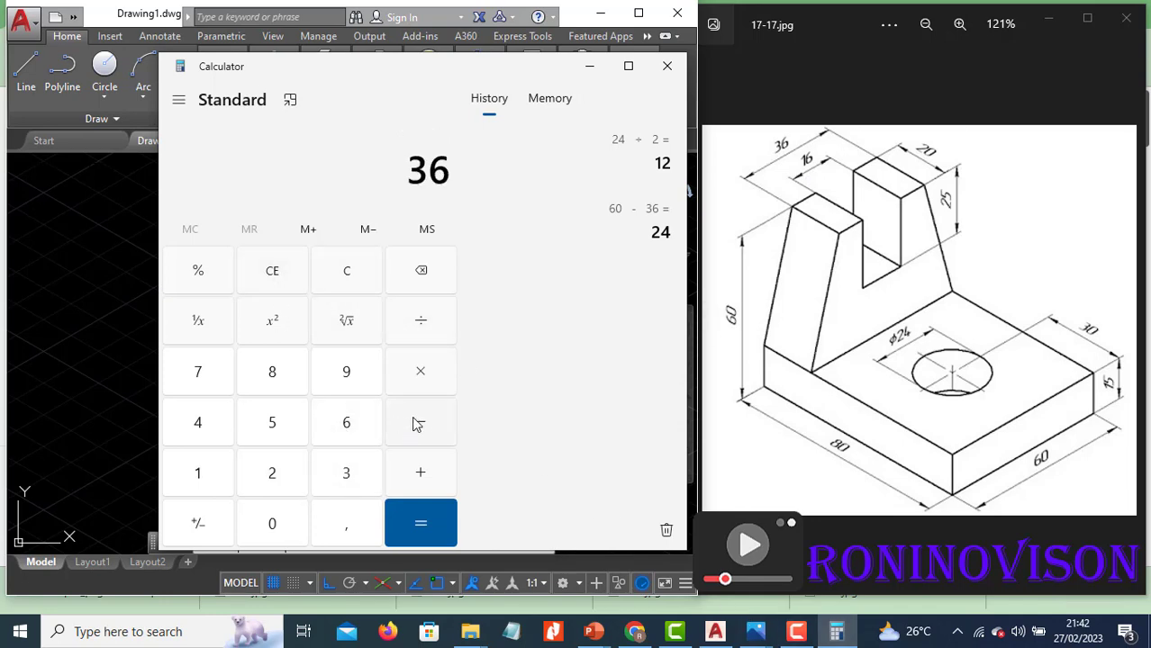
left_click(198, 473)
left_click(346, 423)
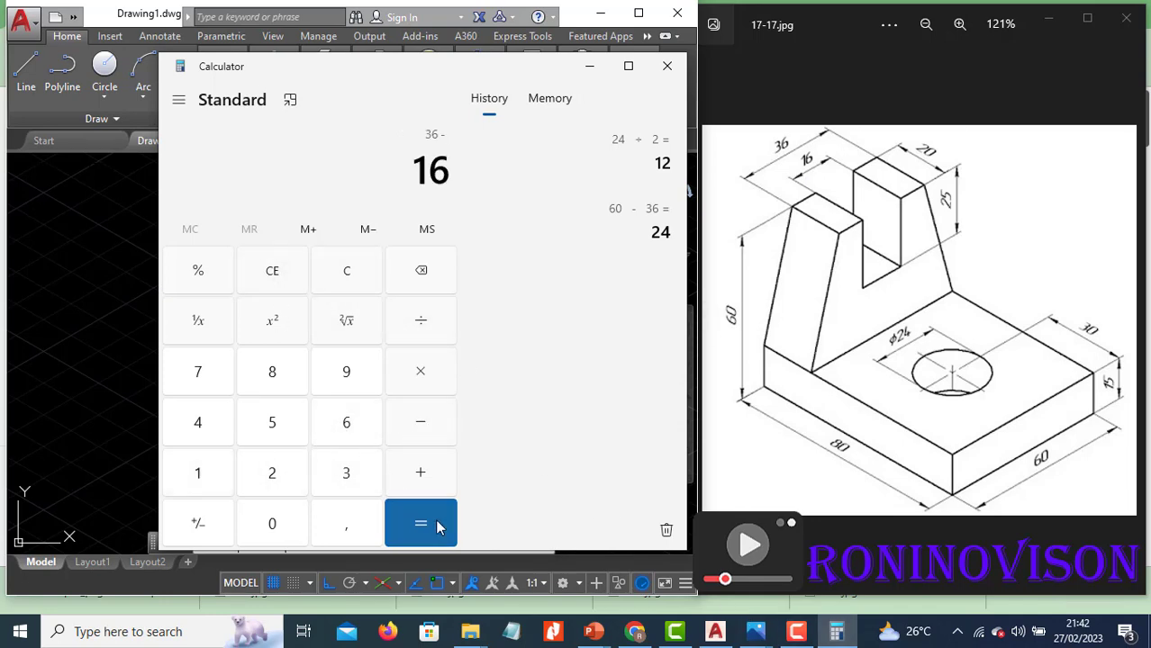
left_click(421, 524)
left_click(425, 323)
left_click(283, 476)
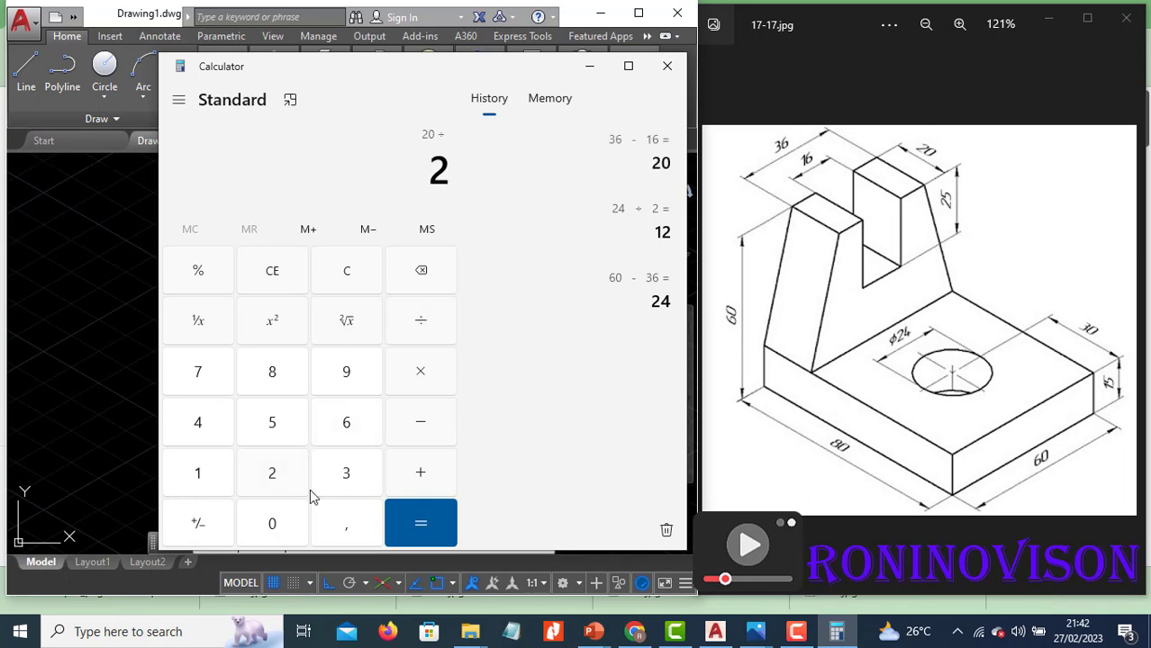
left_click(414, 519)
left_click(122, 495)
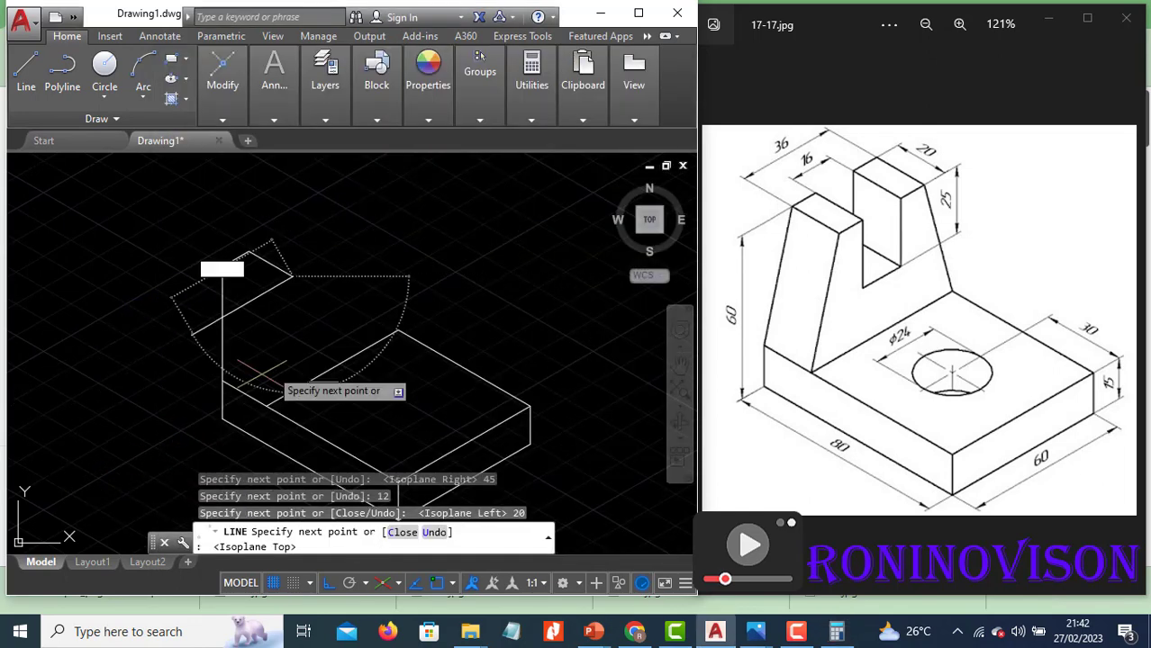
Complete the first prong's top rectangle with a 10-unit line at 30°, a 20-unit line at 150°, and a closing line to its starting corner.
type("1")
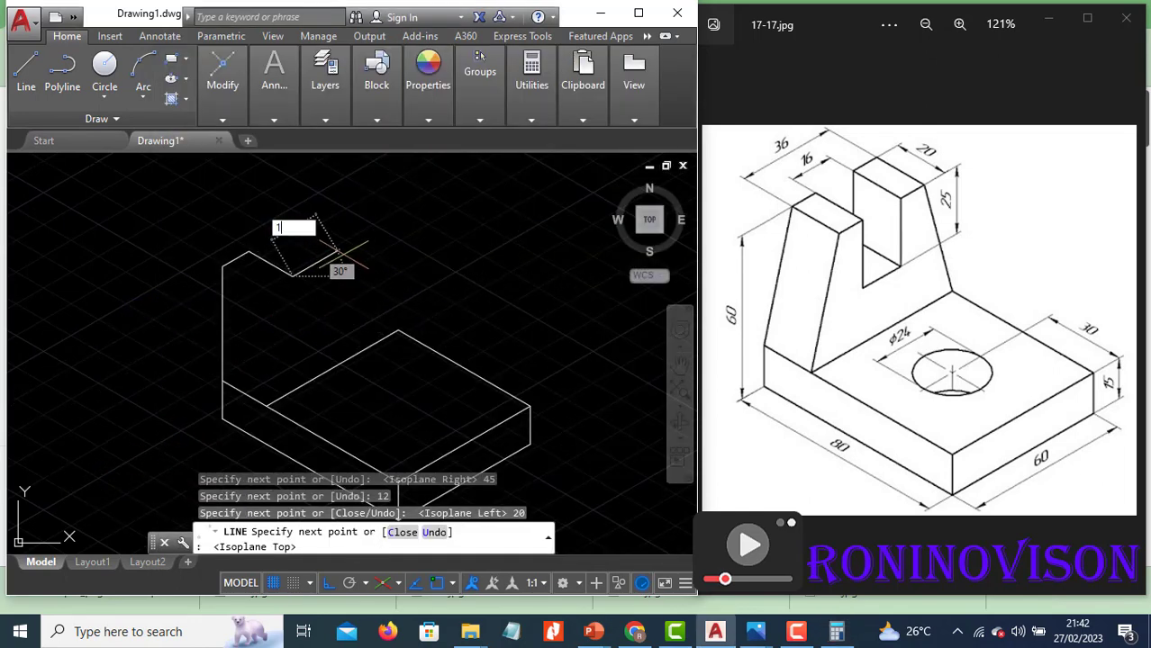
type("0")
key("Return")
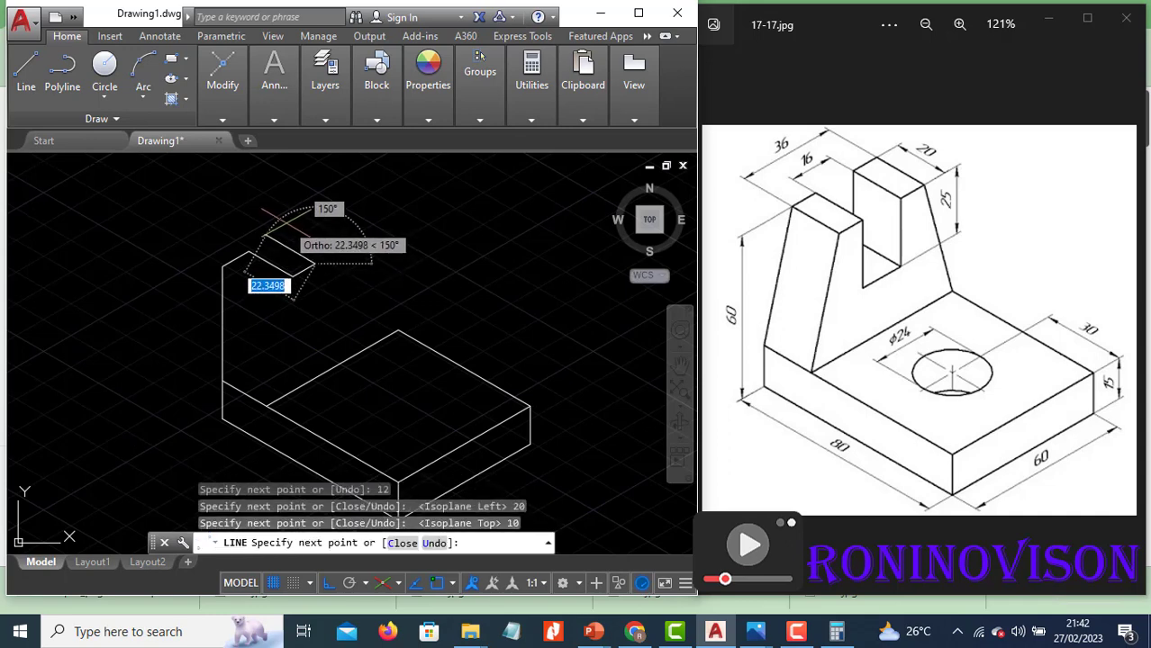
type("20")
key("Return")
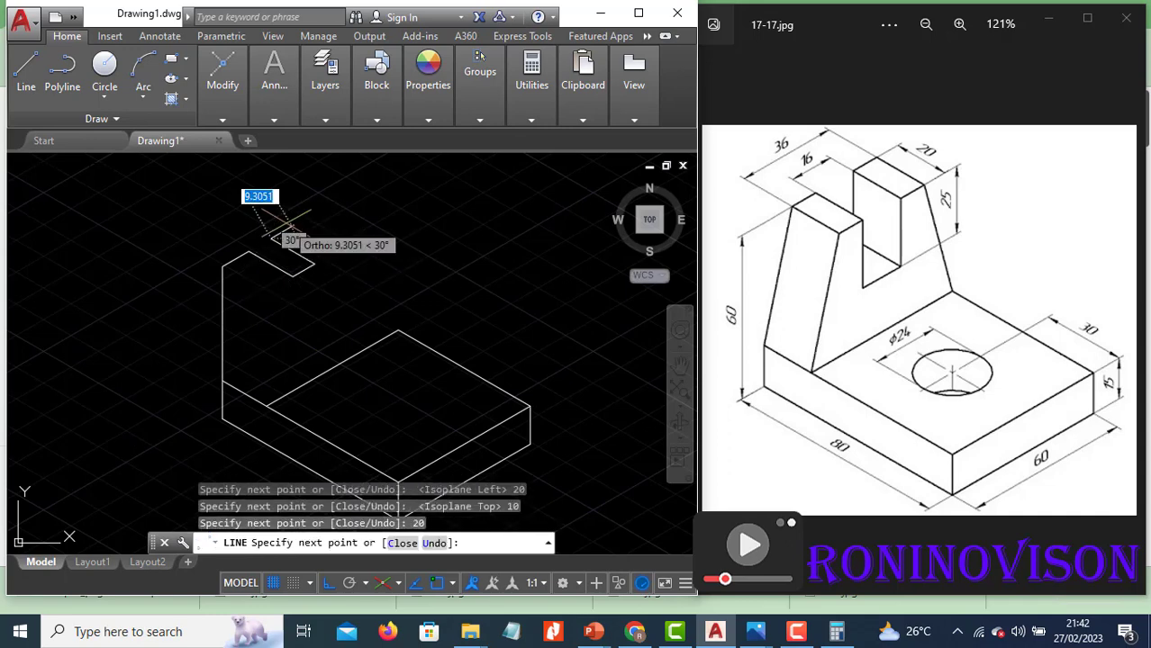
left_click(249, 251)
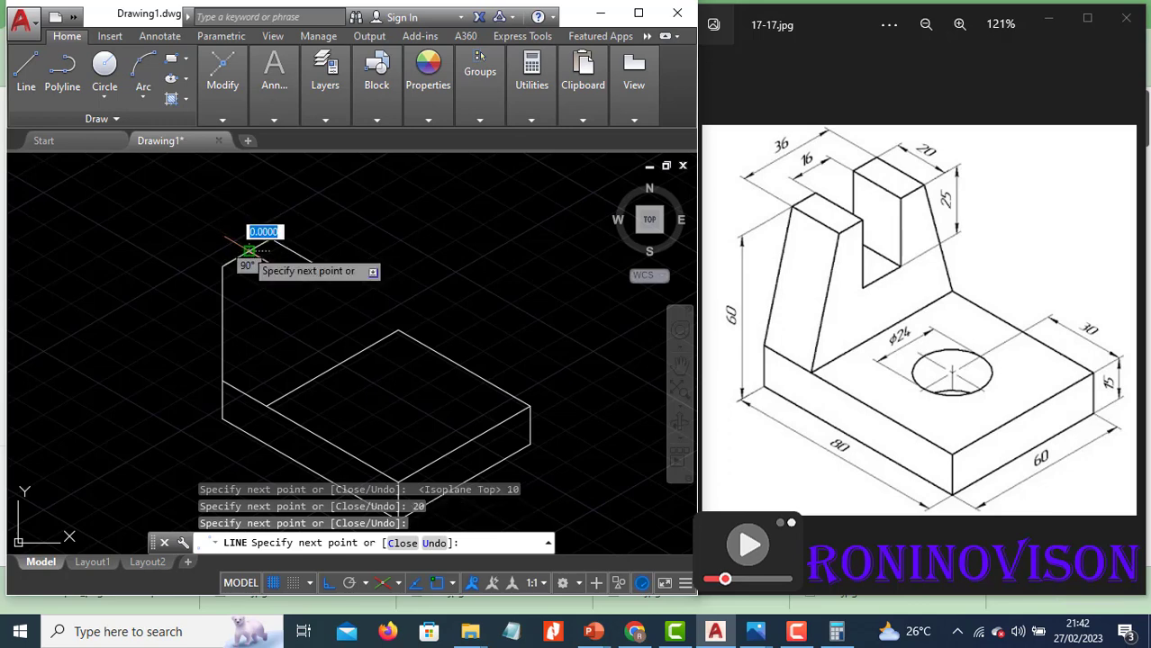
key("Escape")
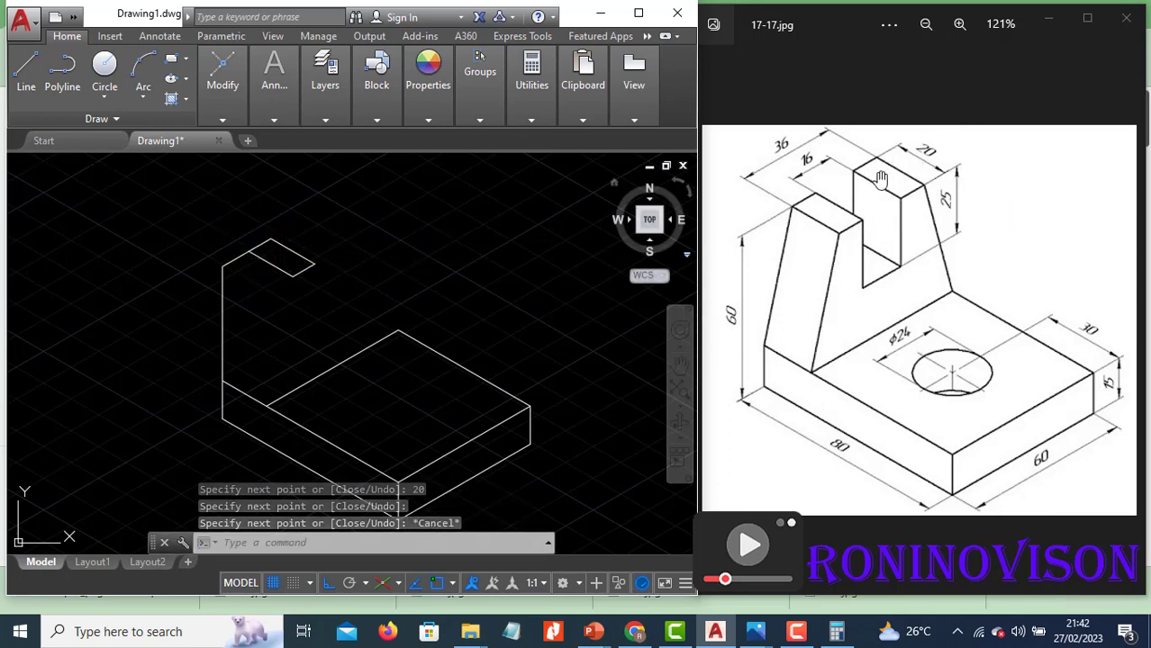
Copy the prong's top rectangle 16 units along the 30° direction, using its lowest corner as base point.
left_click(345, 289)
left_click(286, 251)
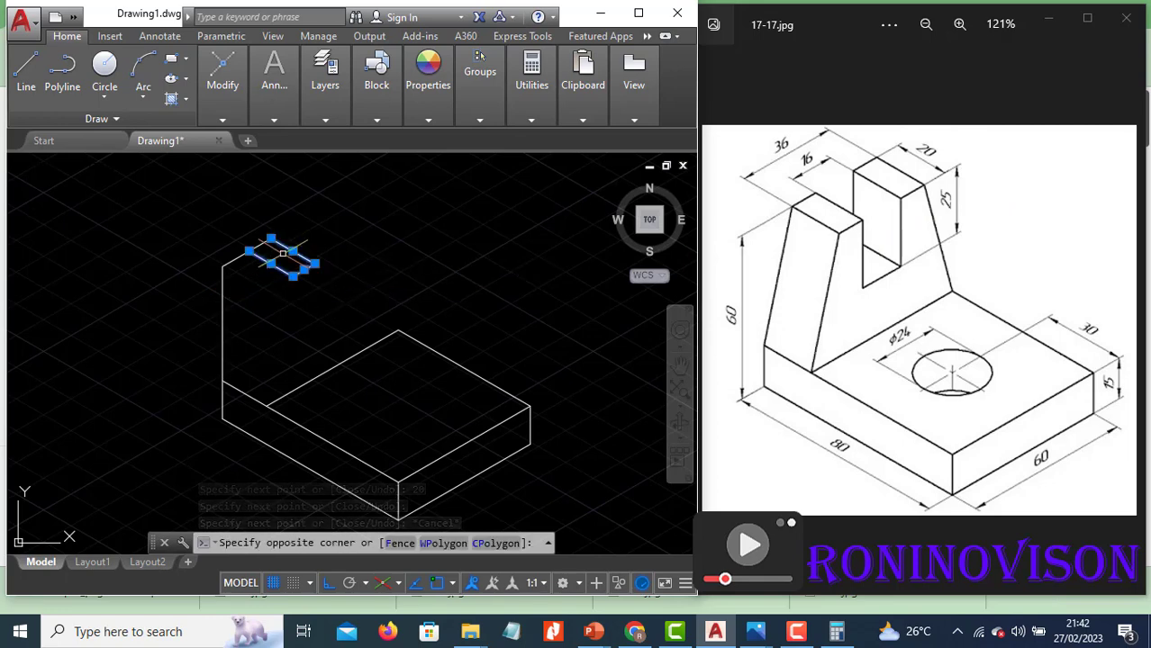
left_click(267, 235)
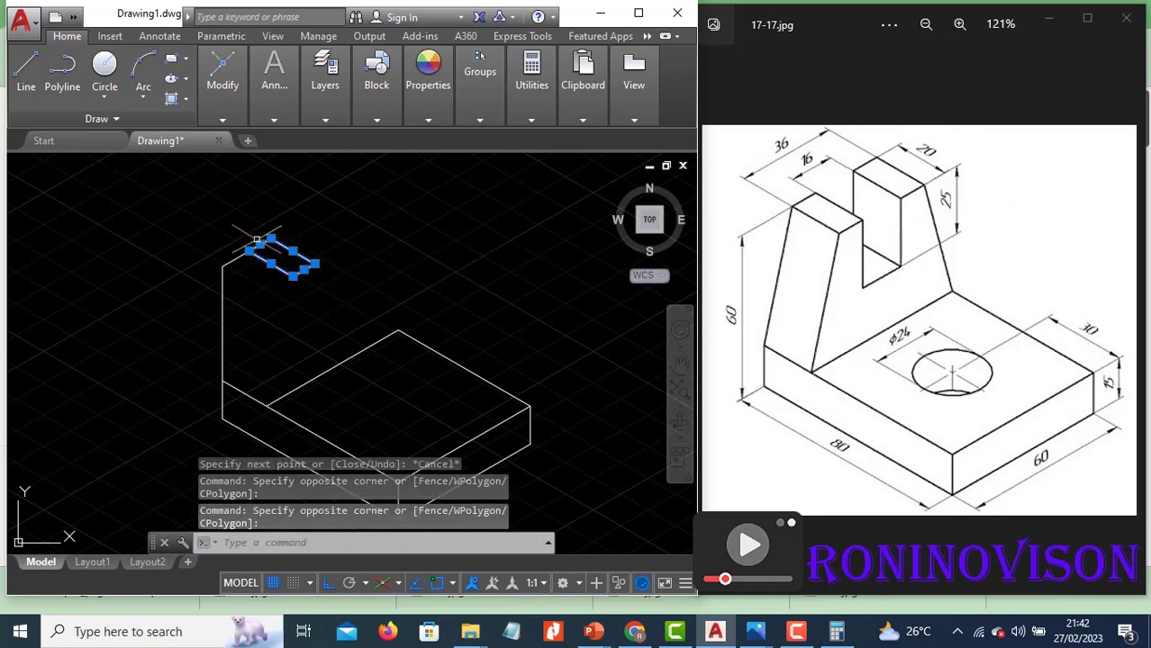
type("co")
key("Return")
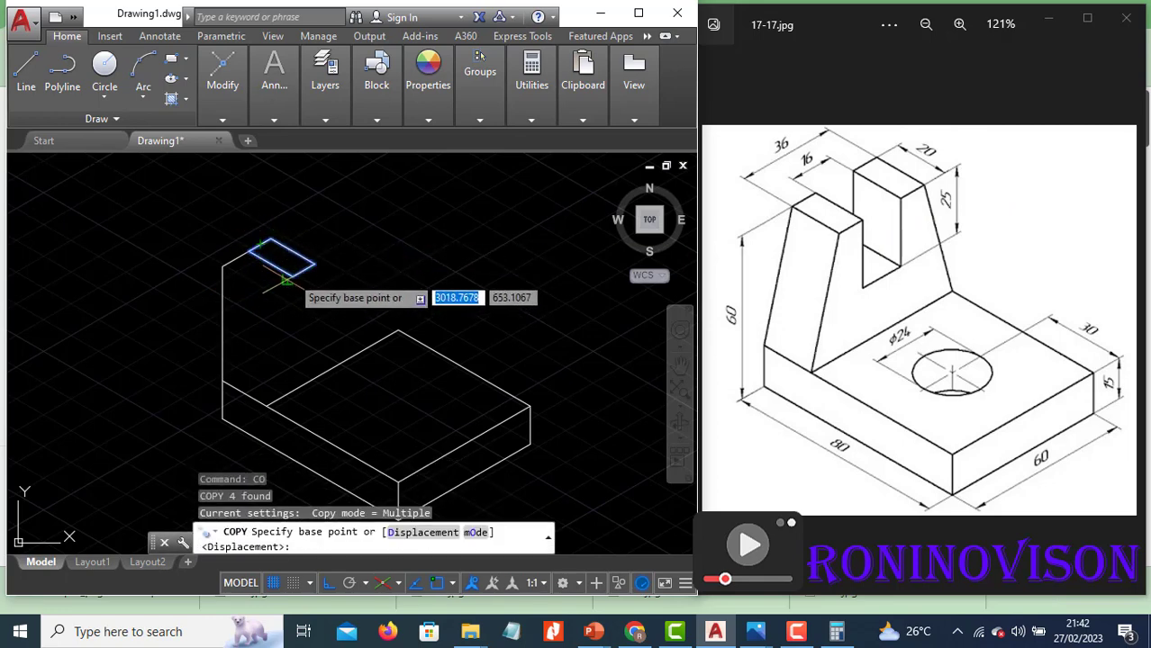
left_click(294, 272)
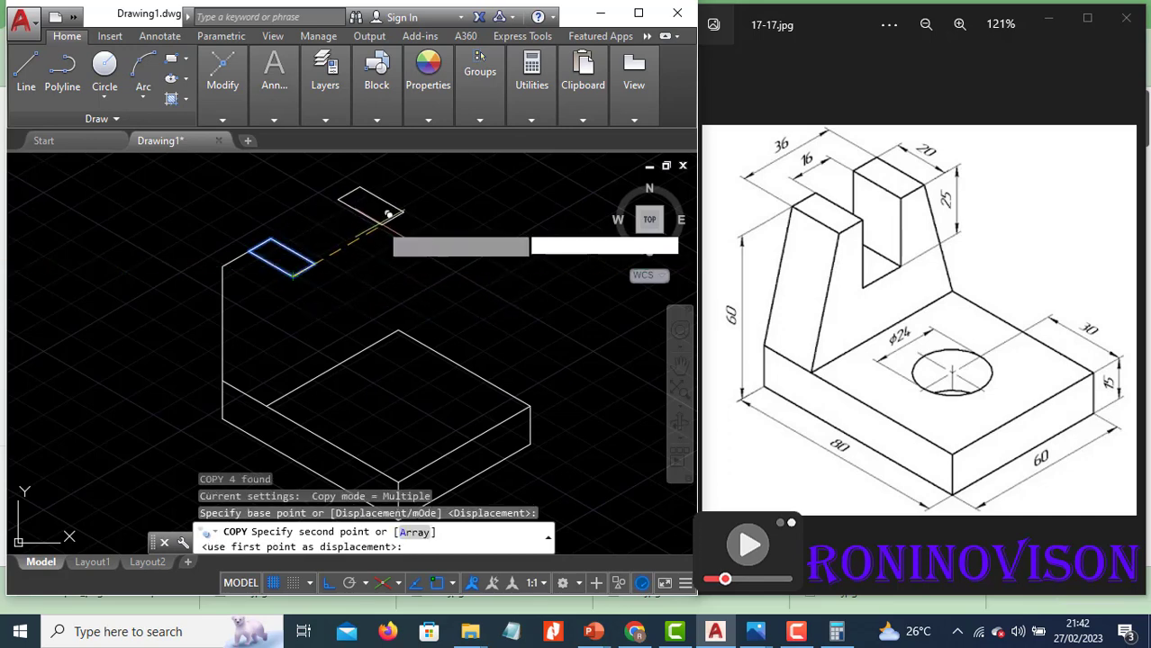
type("16")
key("Return")
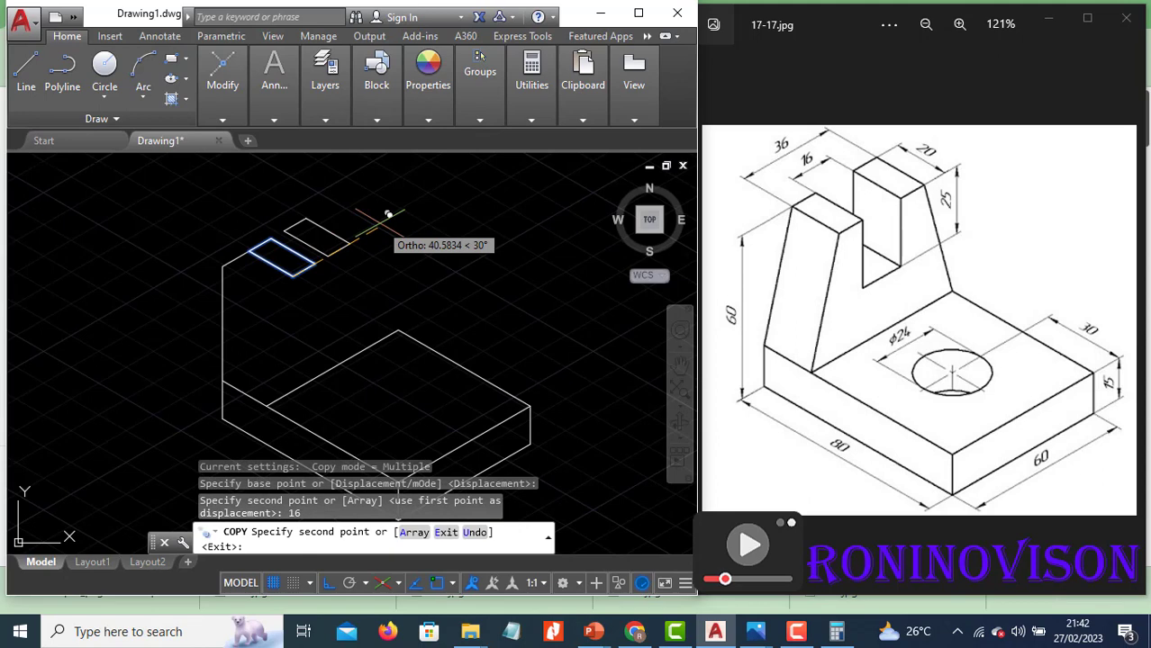
key("Escape")
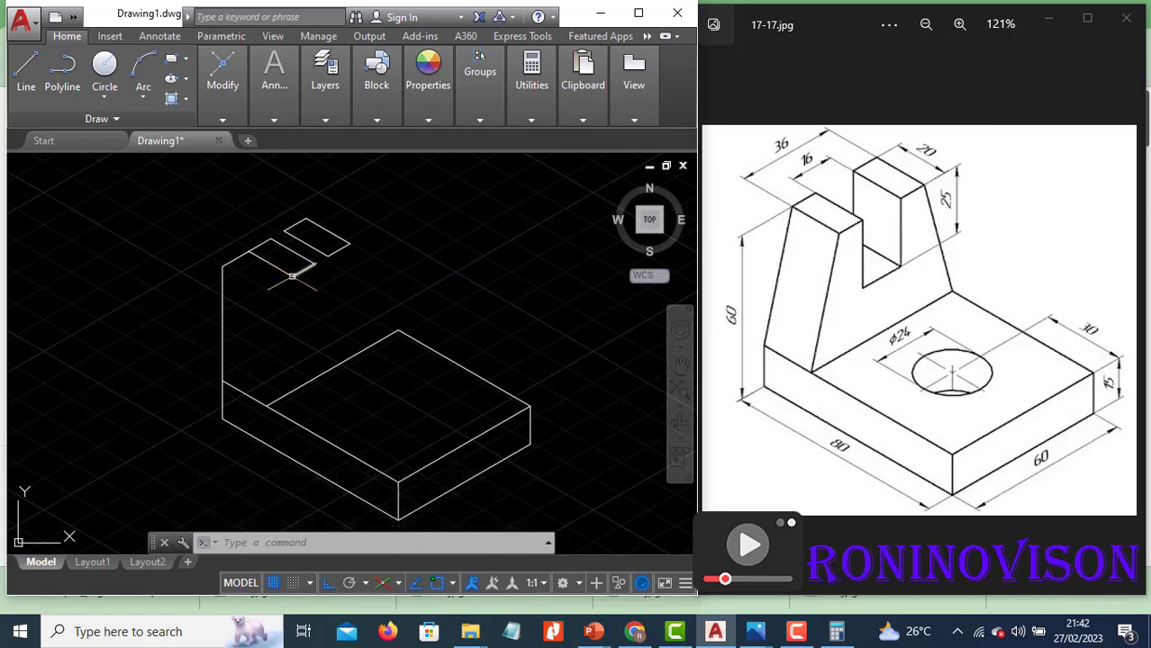
Erase the four lines of the copied rectangle.
left_click(360, 259)
left_click(290, 218)
left_click(302, 224)
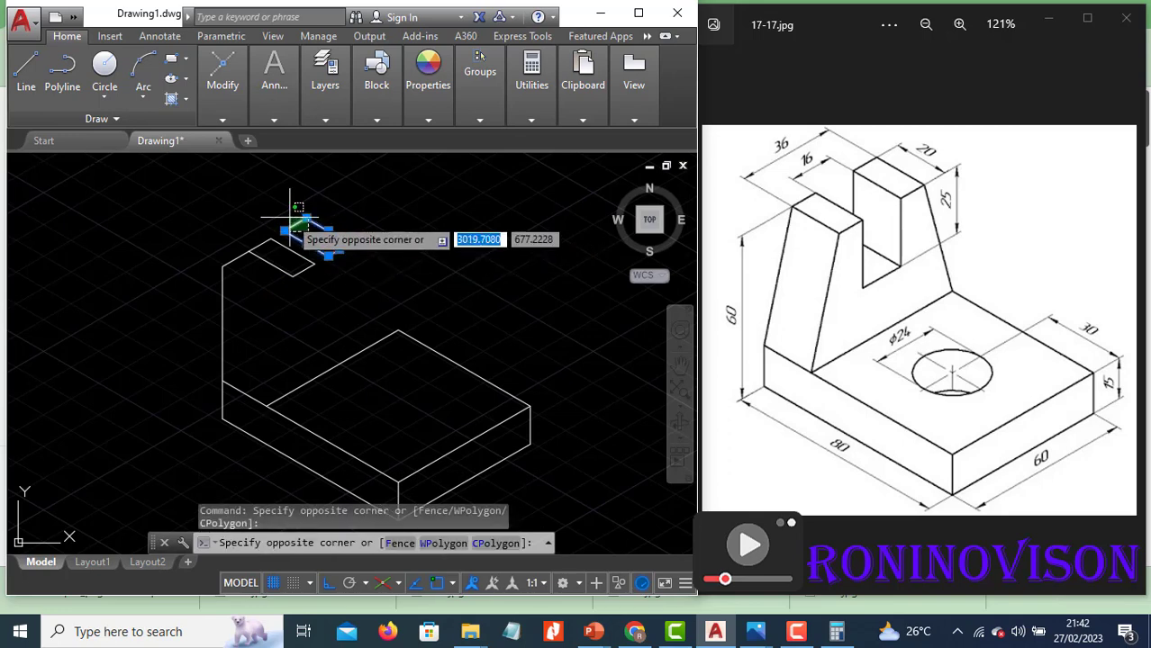
left_click(290, 218)
type("E")
key("Return")
Copy the first prong's top rectangle 26 units along the 30° direction, using its lowest corner as base point.
left_click(328, 288)
left_click(282, 260)
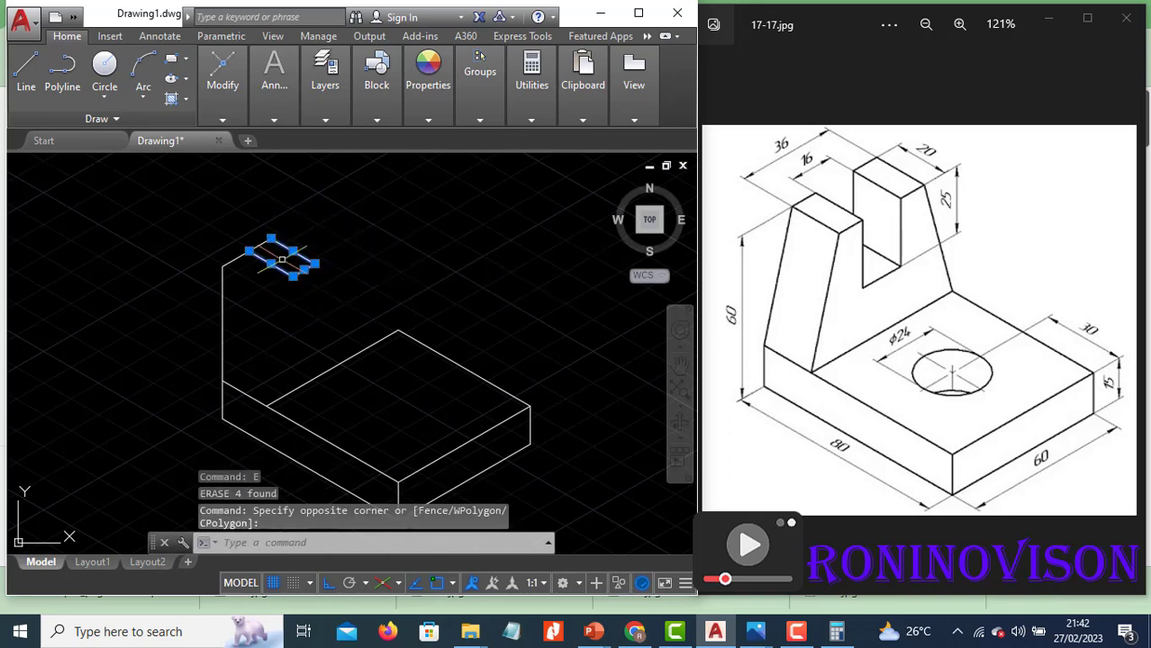
left_click(270, 249)
left_click(258, 230)
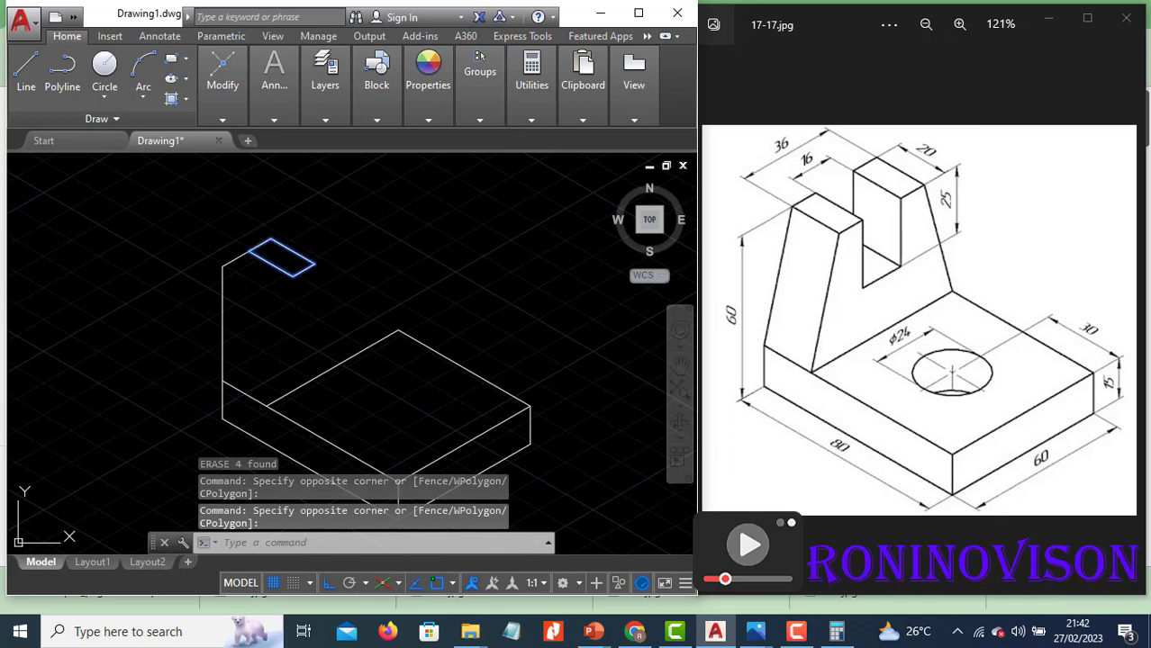
type("co")
key("Return")
left_click(292, 274)
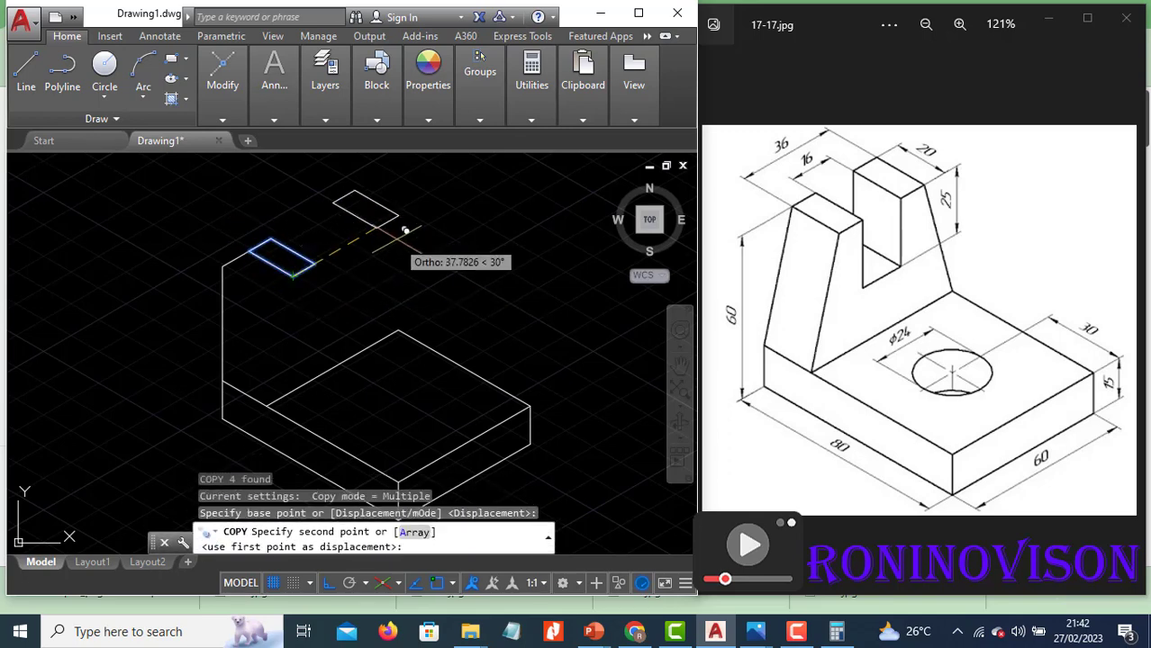
type("26")
key("Return")
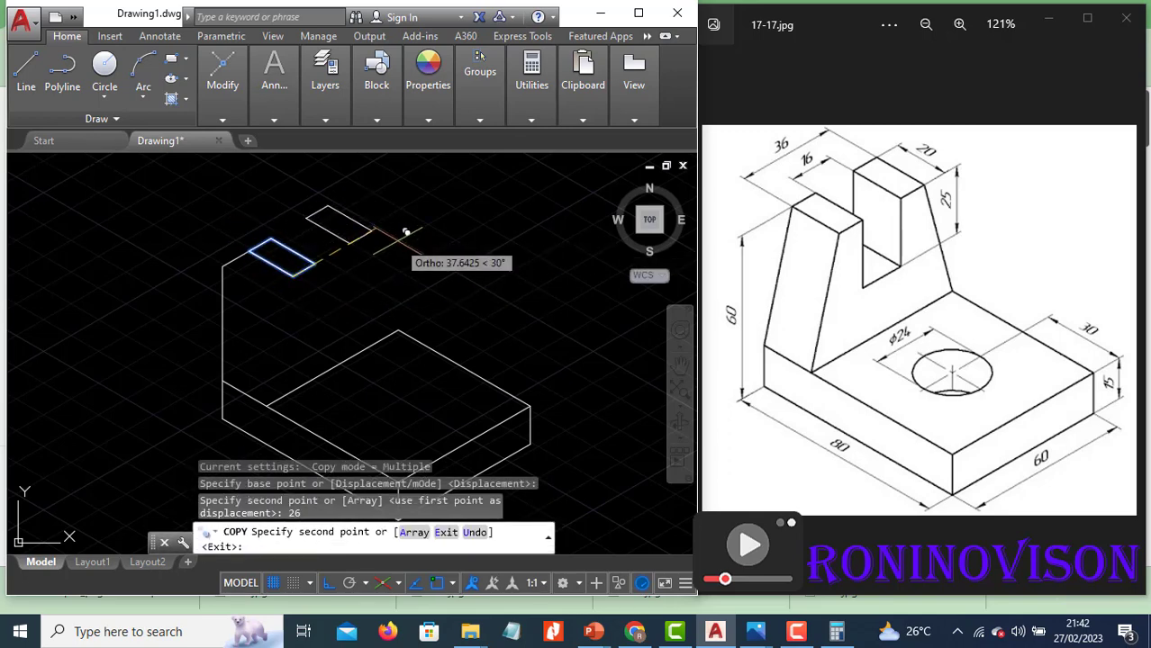
key("Escape")
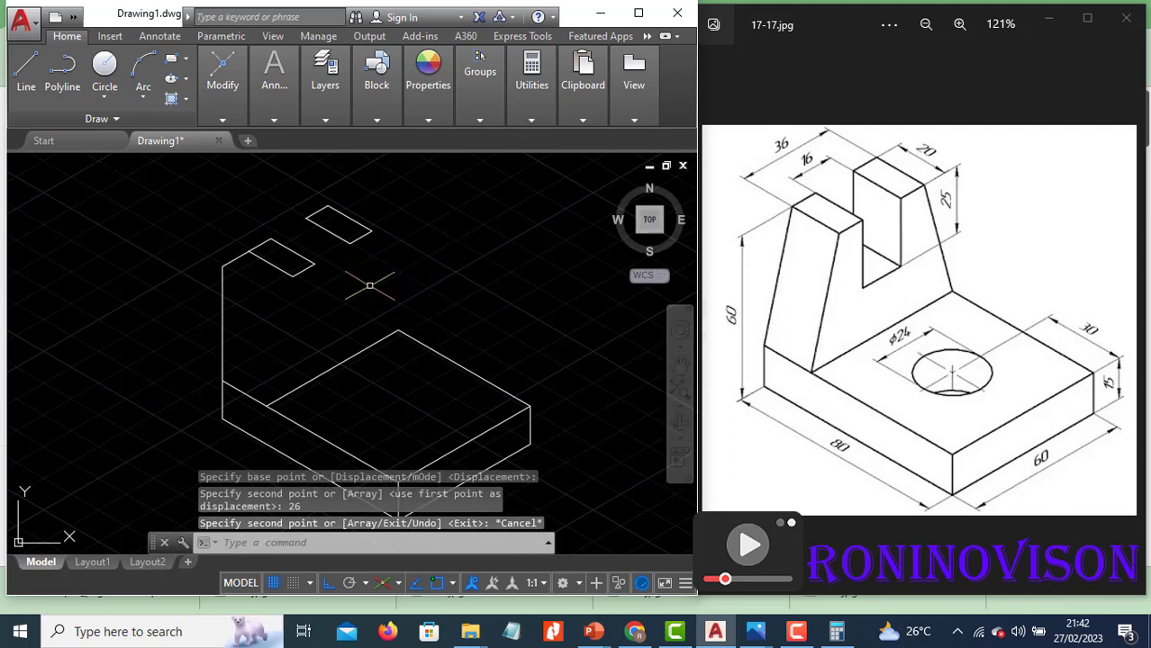
Draw the notch on the right isoplane: 25 units down from the second rectangle's lowest corner, 16 units at 210°, and up to the first rectangle.
type("l")
key("Return")
left_click(347, 241)
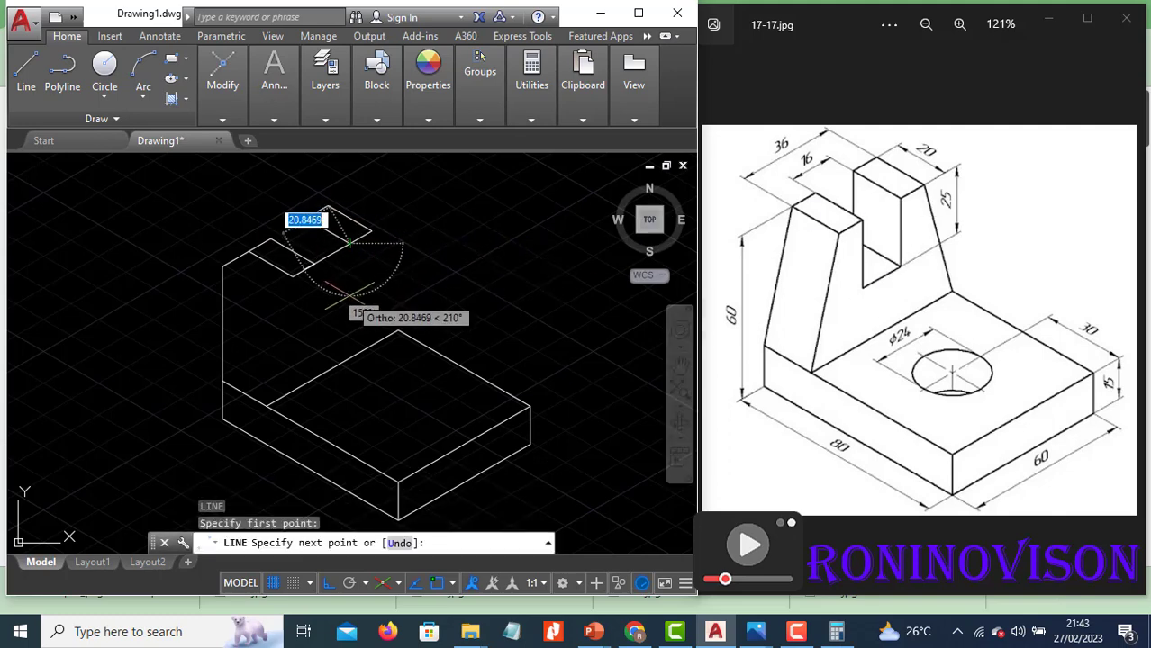
key("F5")
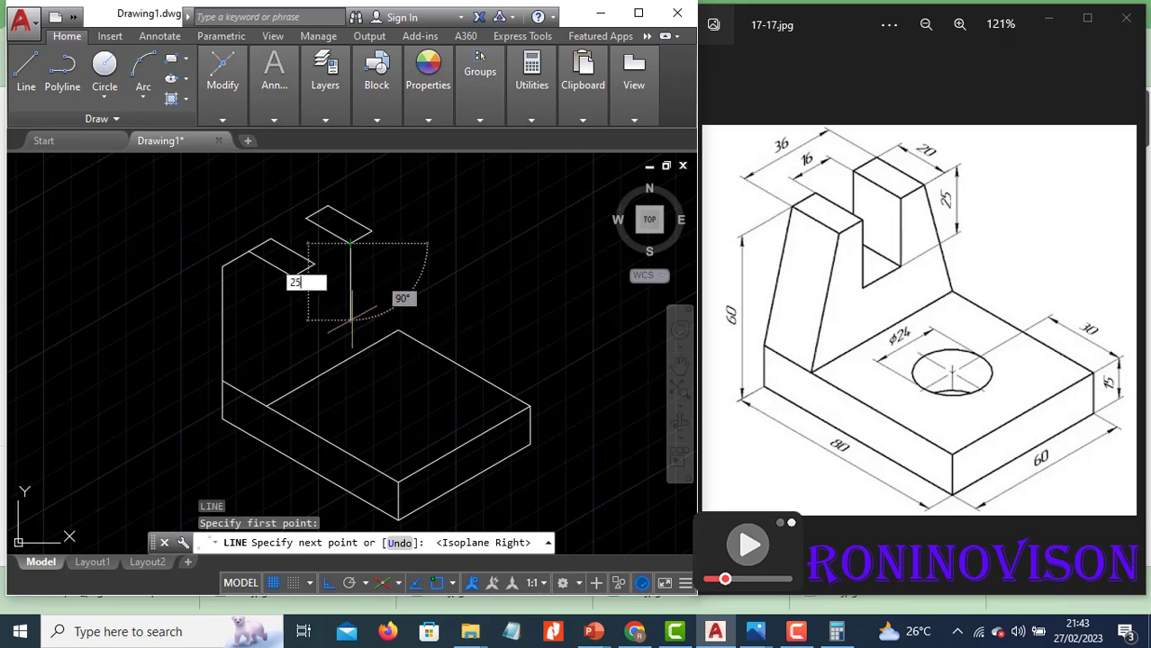
type("25")
key("Return")
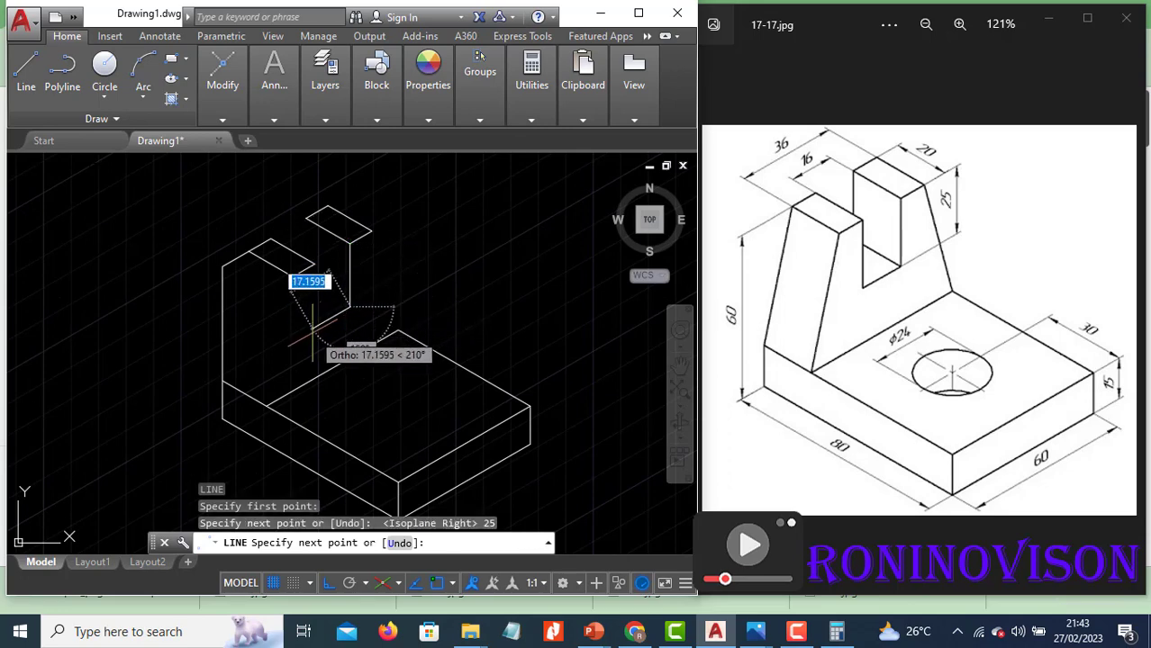
type("16")
key("Return")
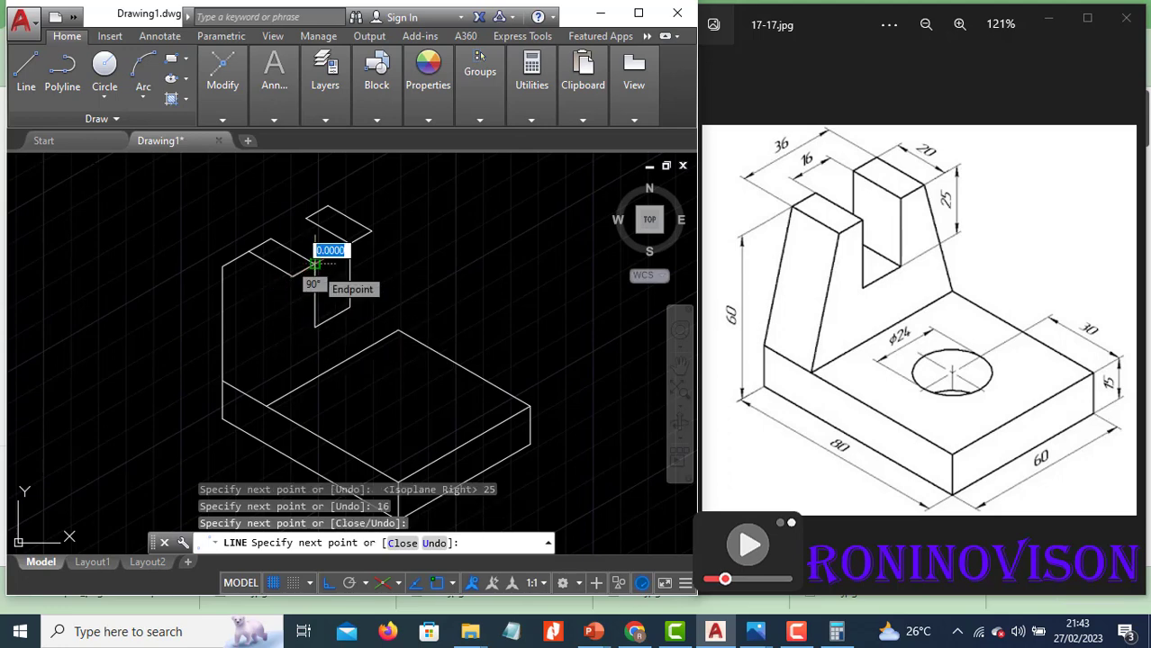
key("Escape")
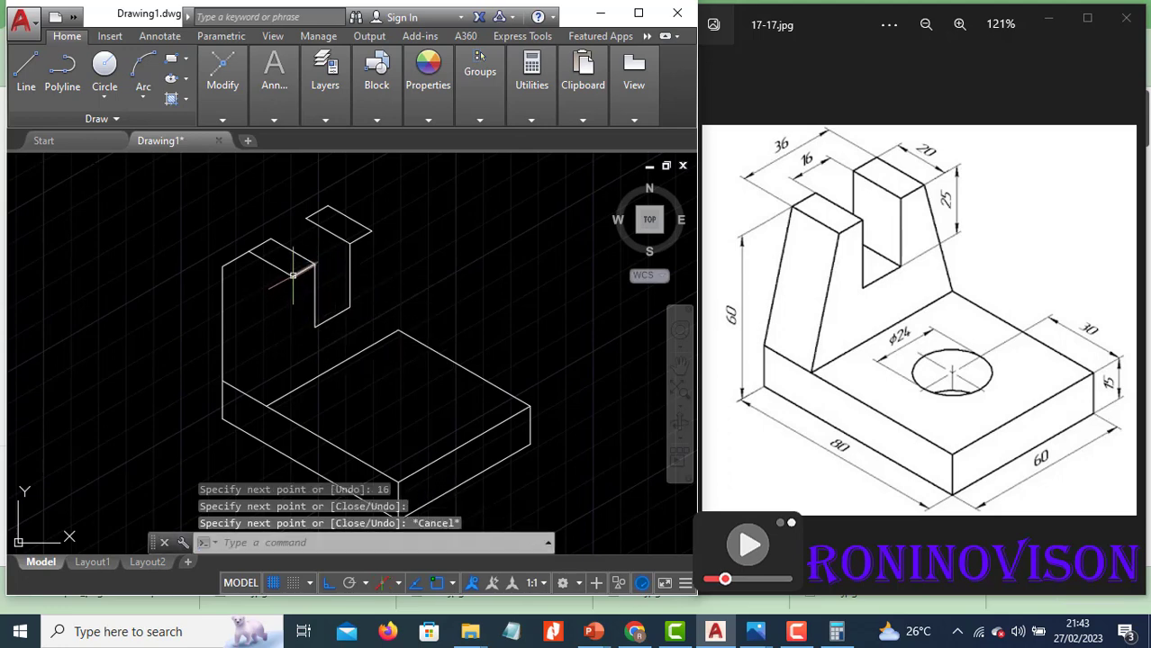
Draw the front slanted edge from the first rectangle's lowest corner to where the upright meets the base's top front edge.
key("Return")
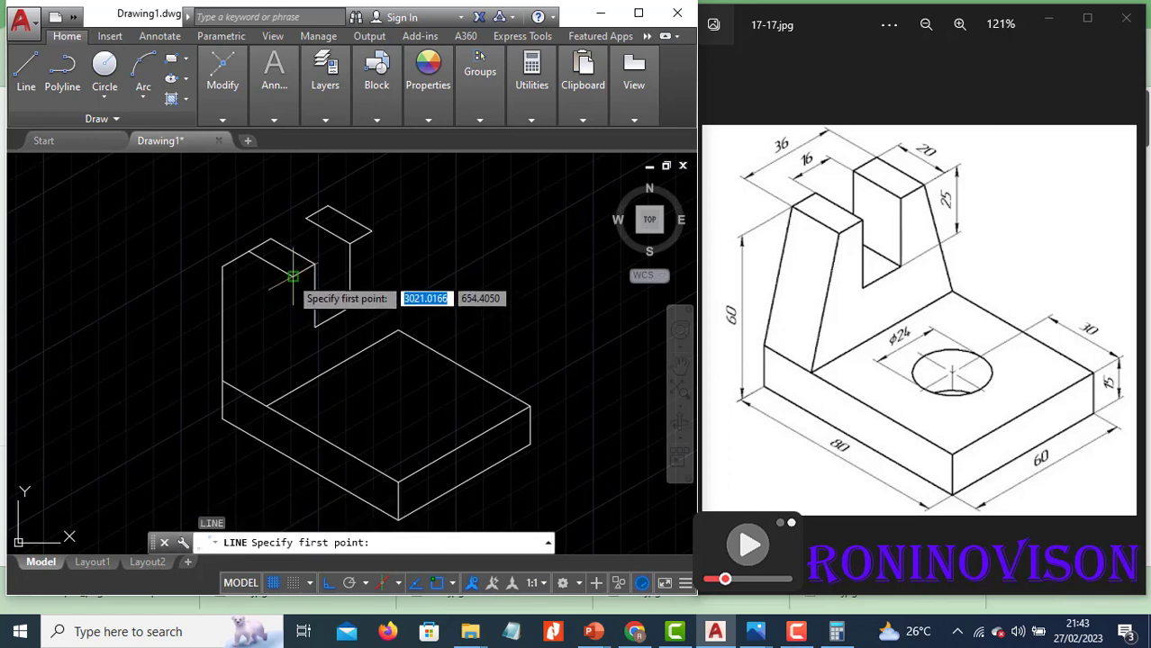
left_click(292, 275)
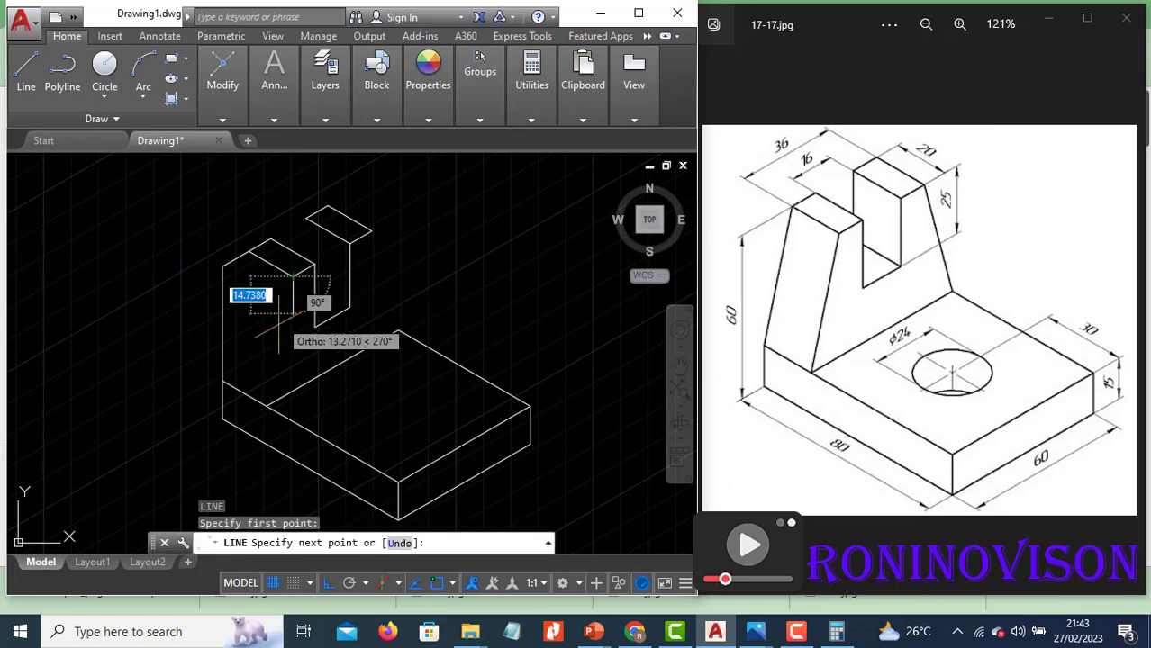
left_click(268, 406)
key("Escape")
Draw the upright's outer slanted edge from the first prong rectangle's left corner to the base's top-left corner.
key("Return")
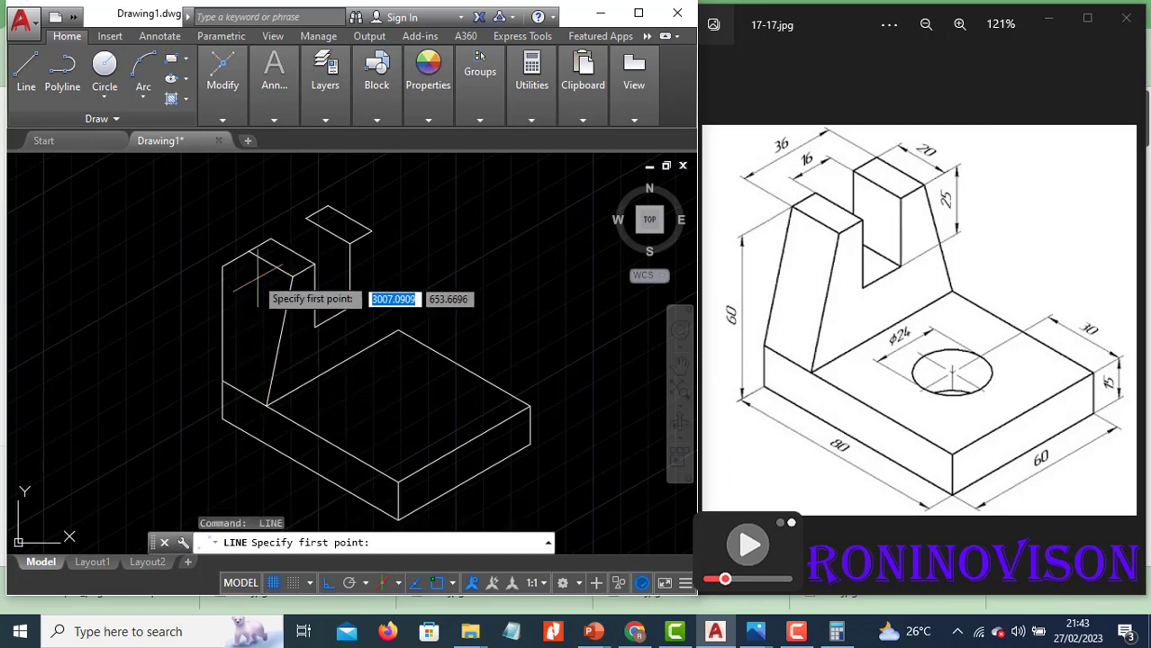
left_click(248, 250)
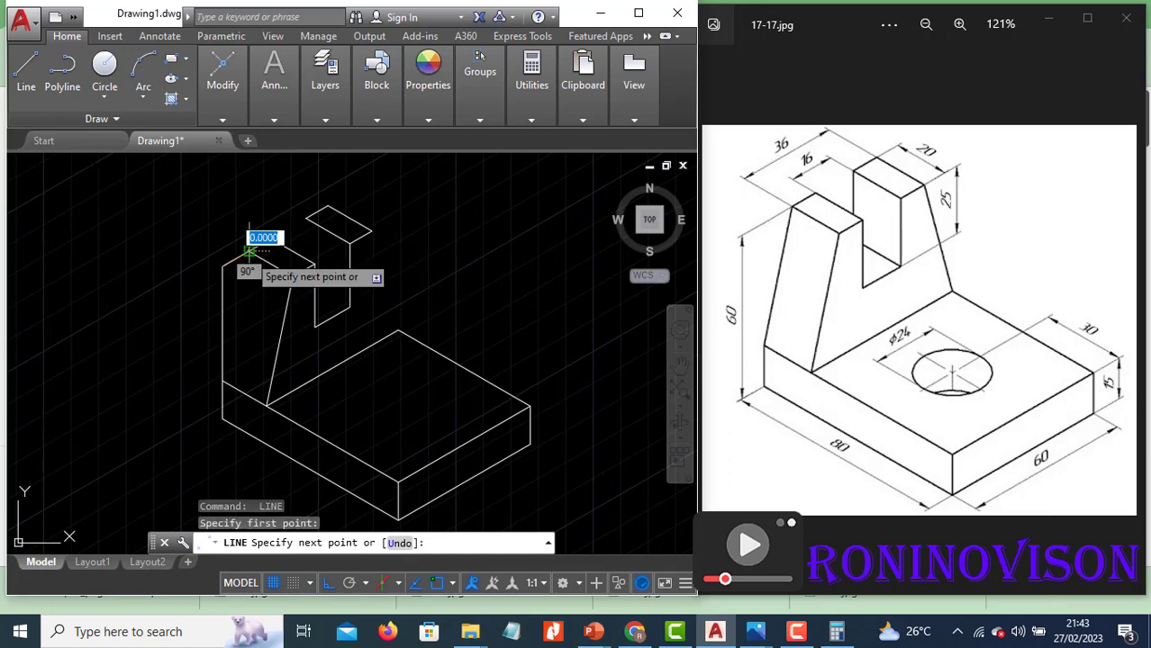
left_click(222, 383)
key("Escape")
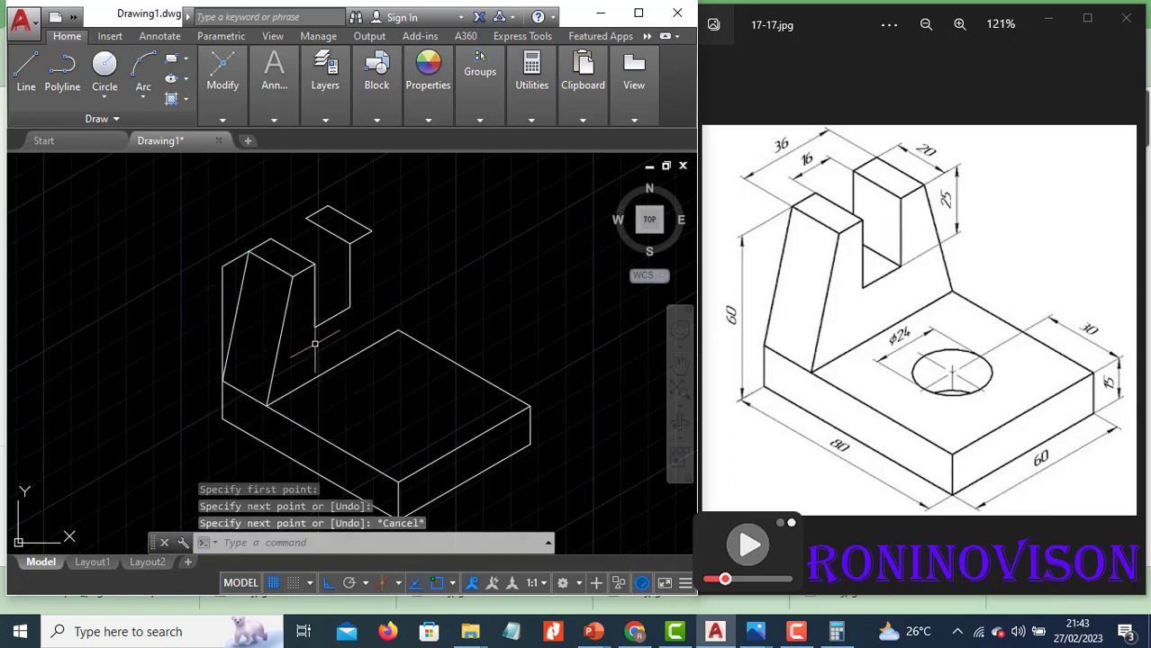
Draw the opposite slanted edge from the second prong rectangle's right corner to the back corner where the upright meets the base.
key("Return")
left_click(371, 231)
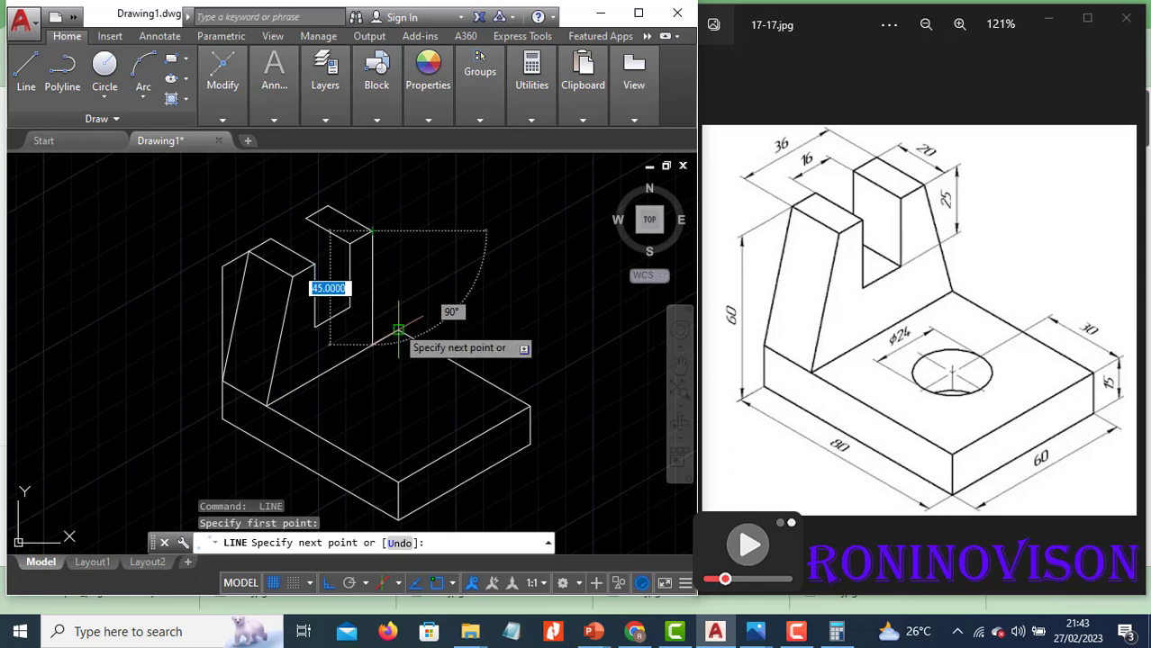
left_click(397, 329)
key("Escape")
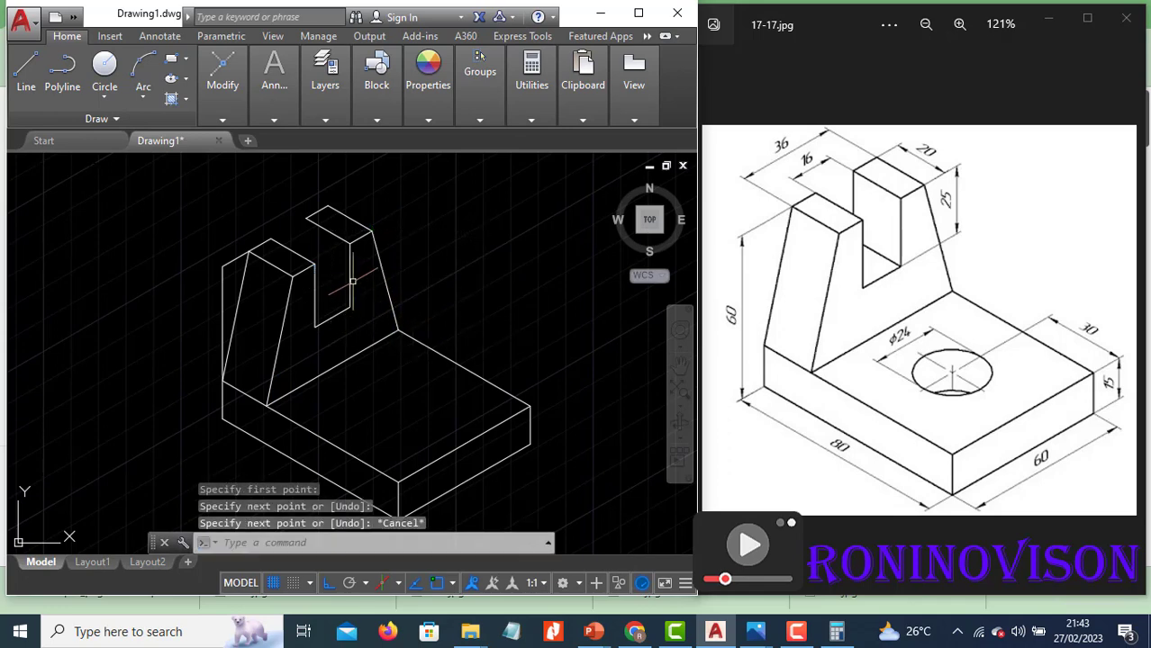
Draw a vertical edge about 18 units down from the second prong rectangle's left corner, past the first prong's top edge.
key("Return")
left_click(307, 218)
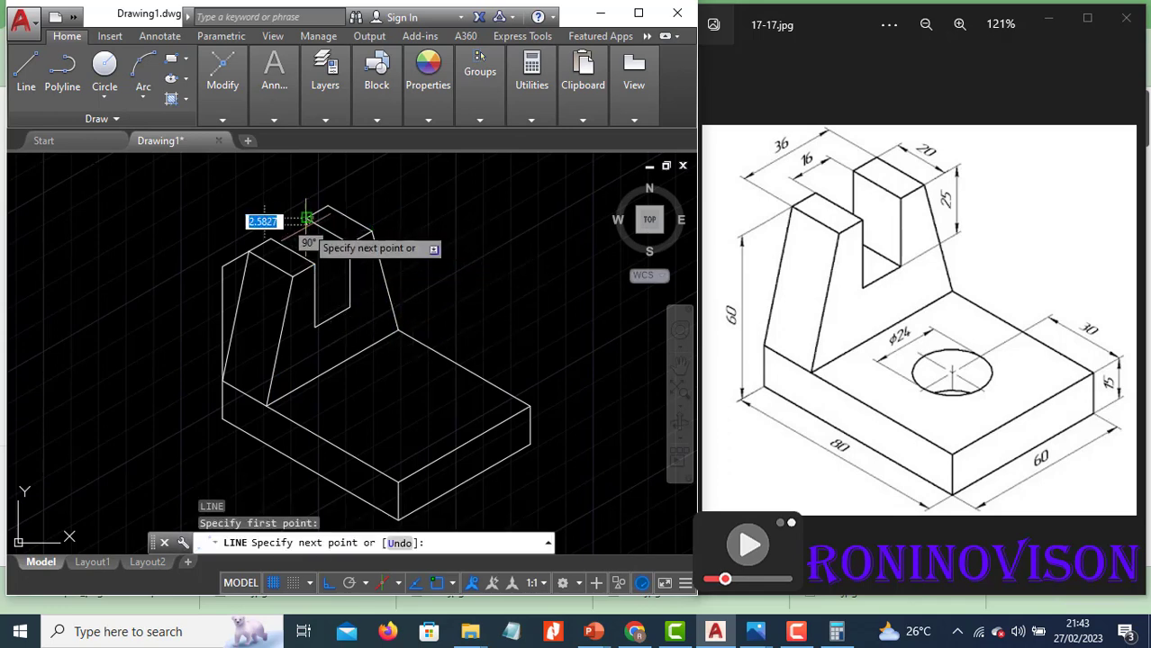
scroll(304, 269, "up", 4)
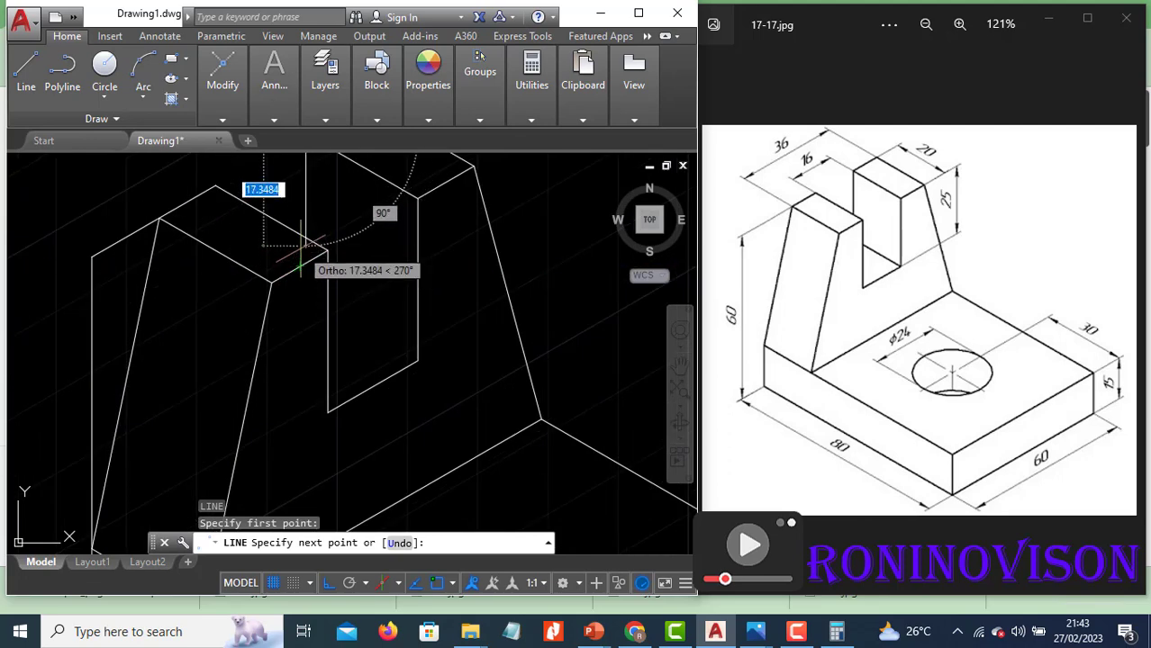
scroll(299, 265, "up", 4)
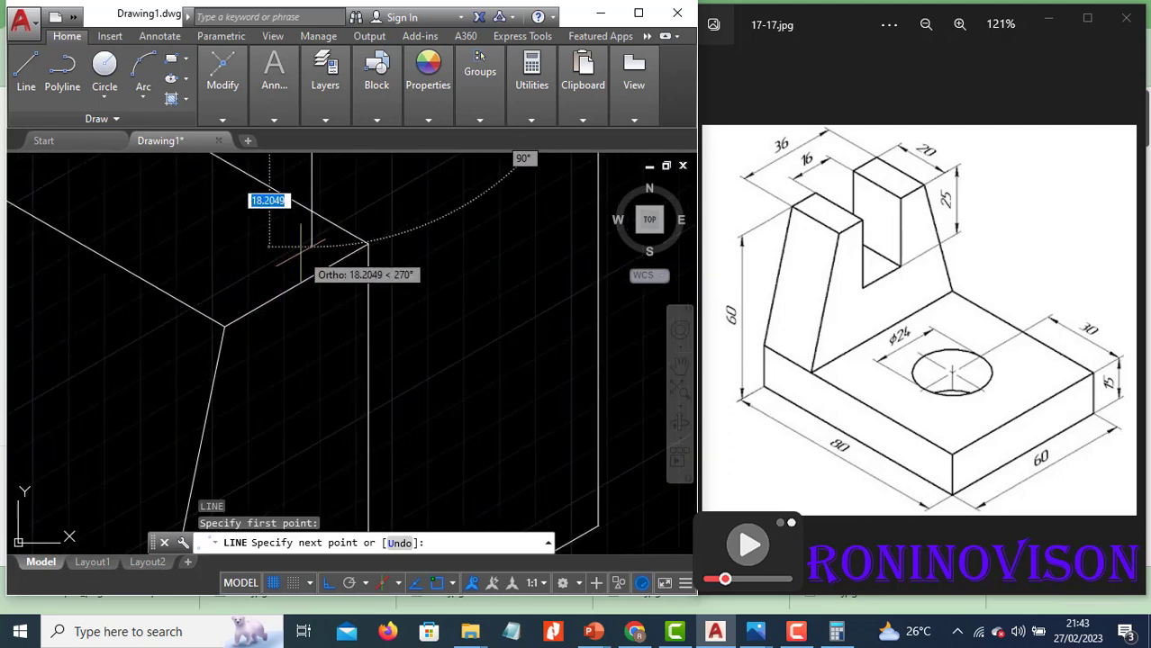
key("Escape")
Trim the part of the second prong's vertical edge that runs over the first prong's top face.
type("tr")
key("Return")
key("Return")
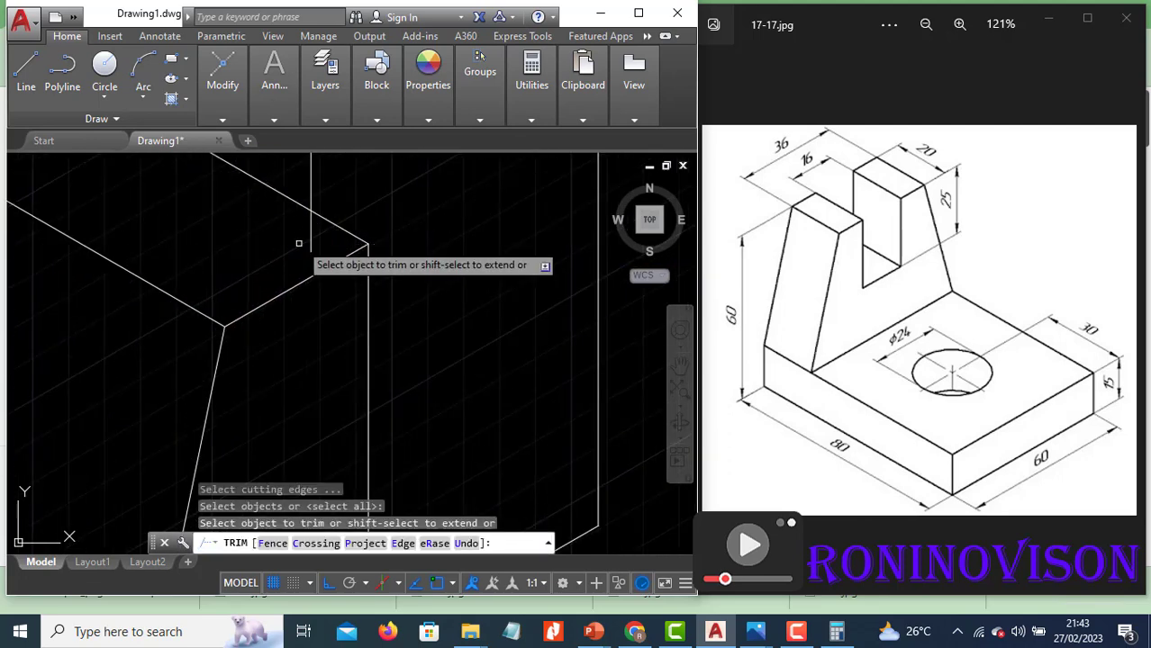
key("Escape")
scroll(355, 276, "down", 3)
scroll(356, 277, "down", 2)
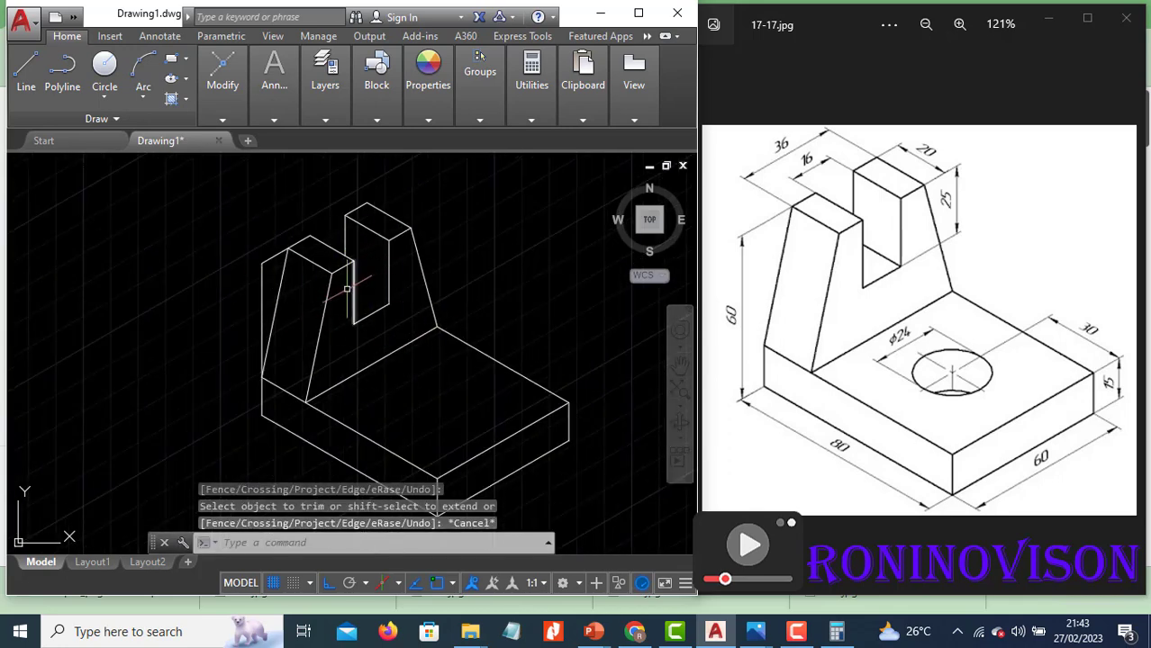
Draw the notch floor's edge on the left isoplane, about 20 units at 150° from the notch's bottom right corner.
type("l")
key("Return")
left_click(367, 311)
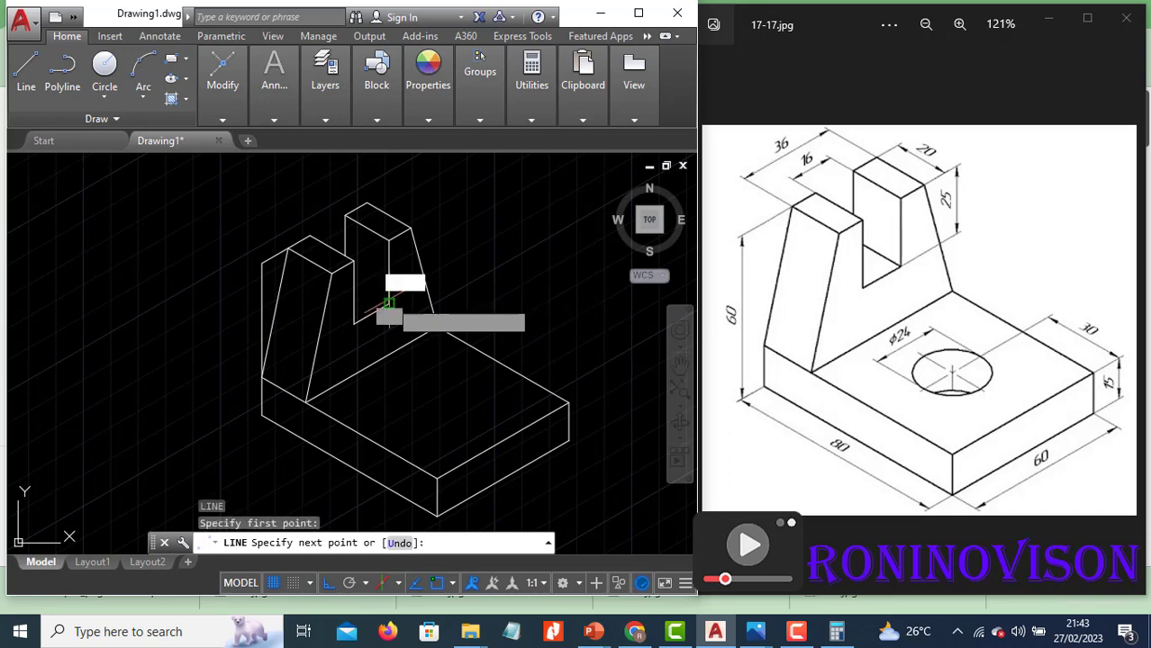
scroll(355, 292, "up", 5)
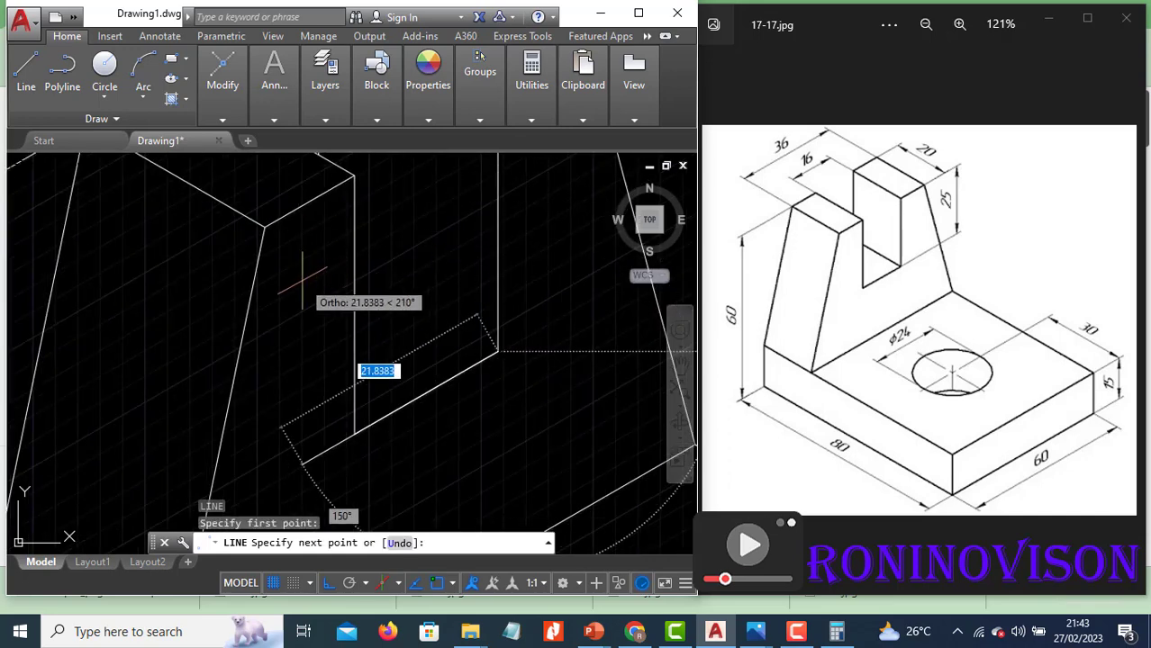
key("F5")
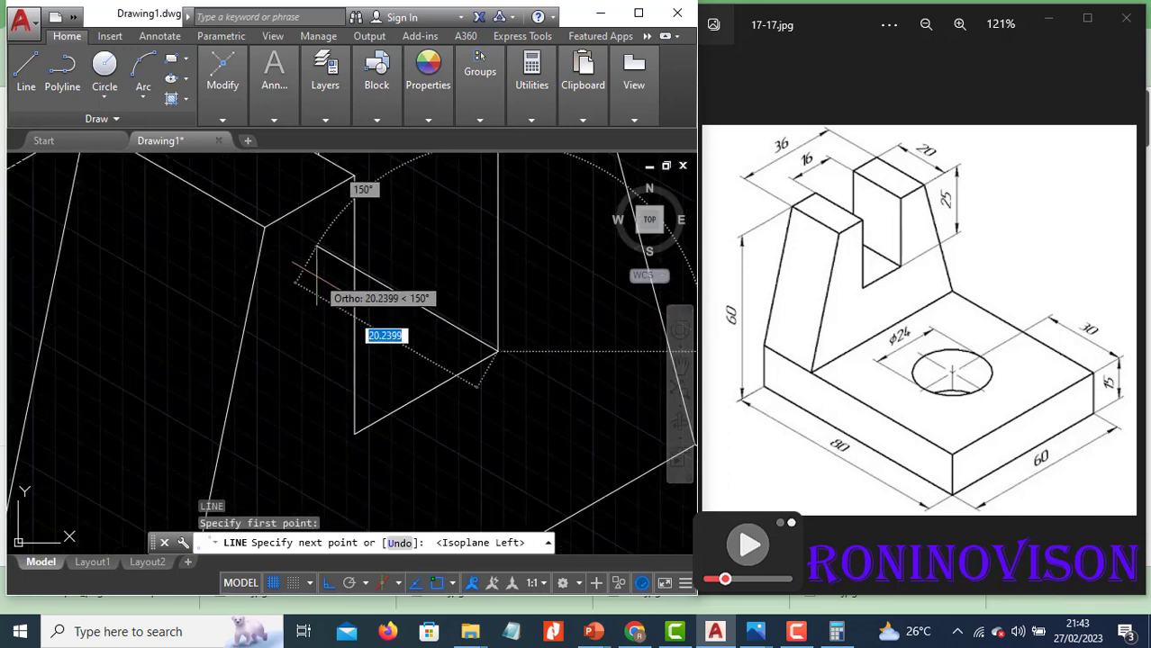
key("Escape")
Trim the part of the notch floor's edge that extends beyond the first prong's vertical notch edge.
type("tr")
key("Return")
key("Return")
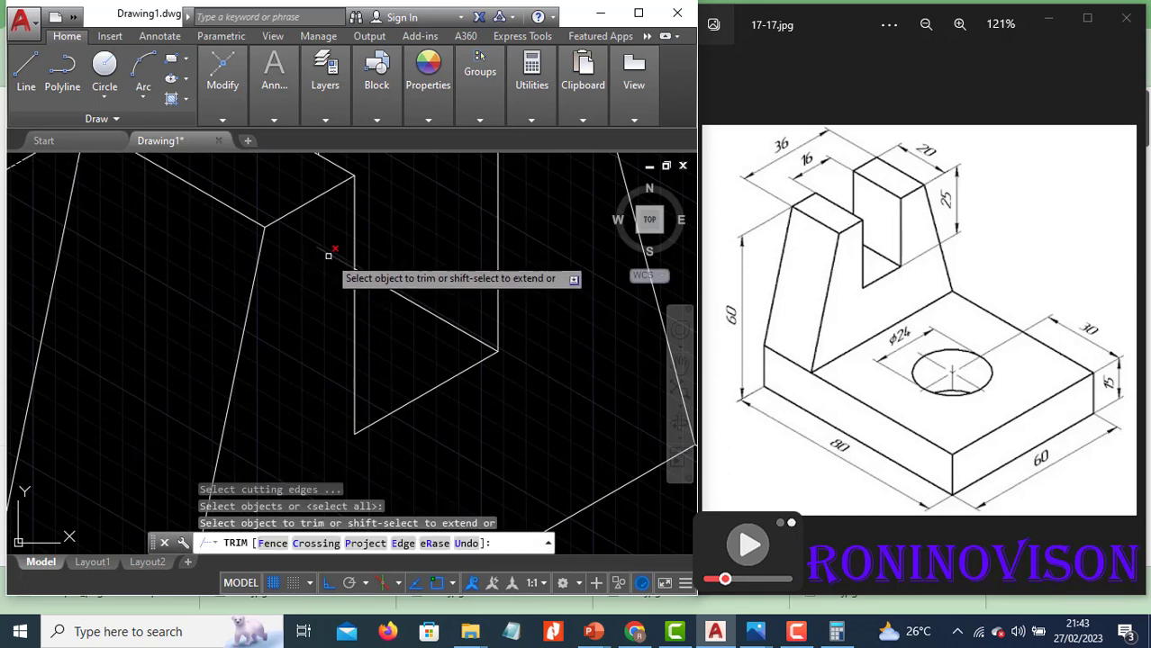
key("Escape")
scroll(316, 269, "down", 3)
scroll(316, 269, "down", 2)
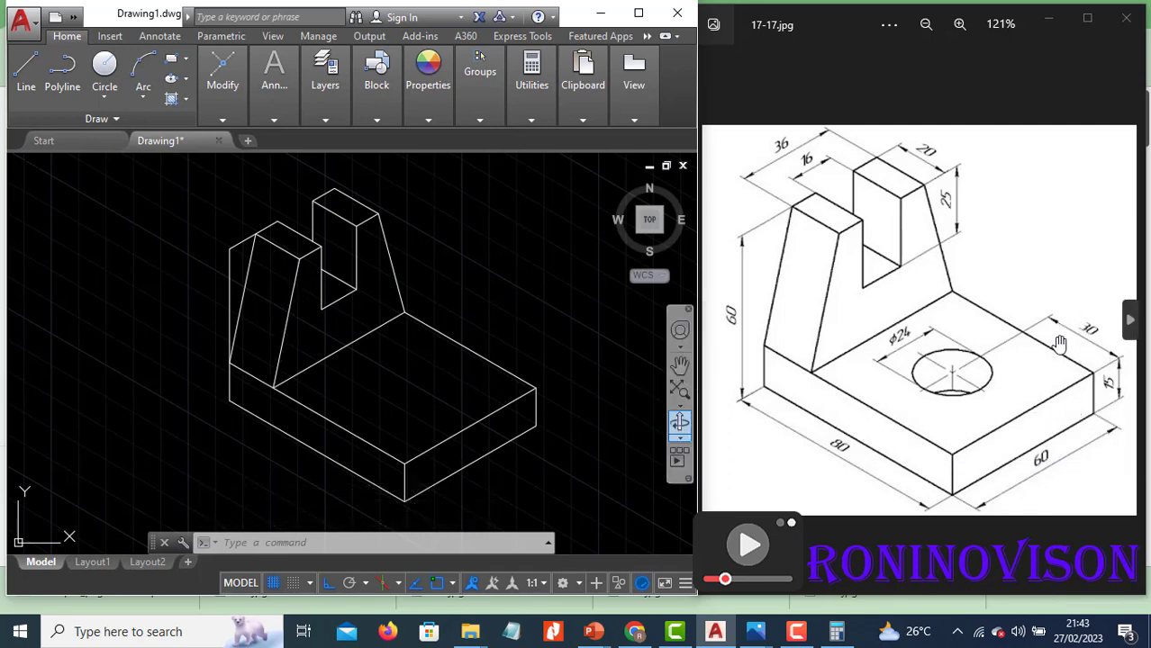
type("l")
key("Return")
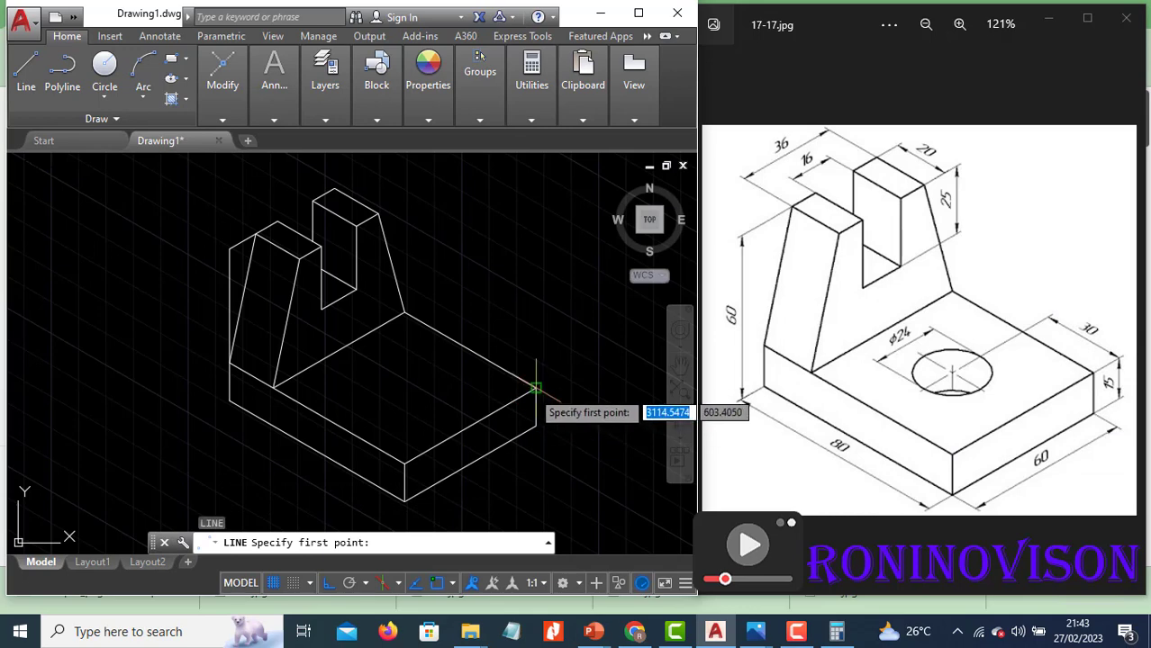
left_click(536, 389)
key("Escape")
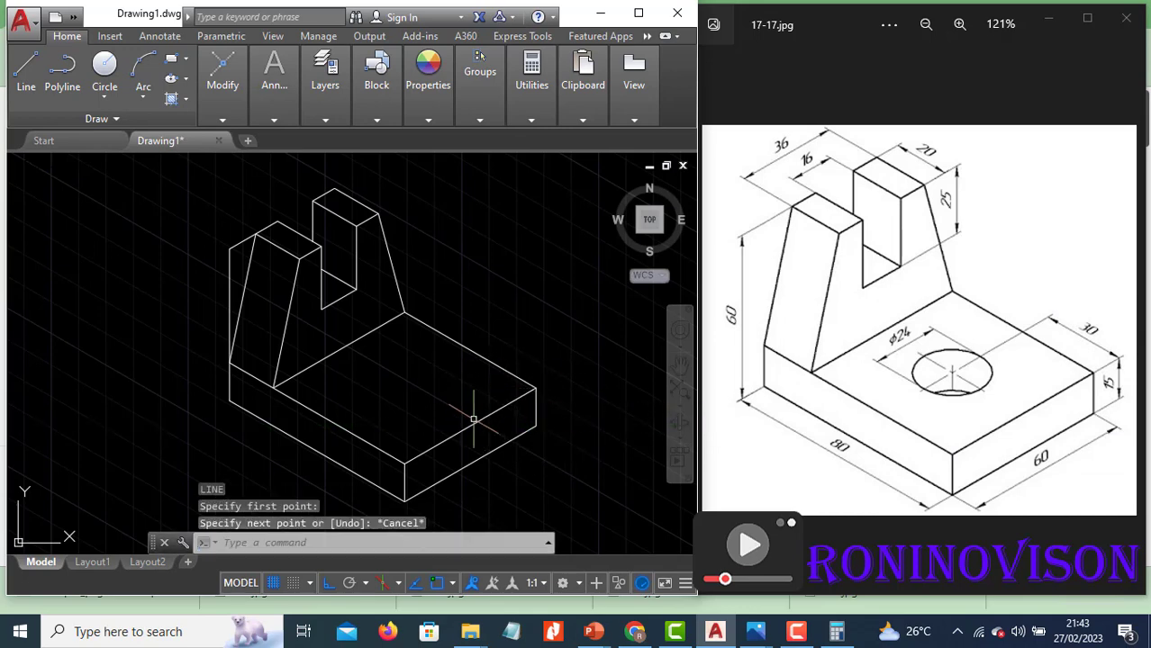
Draw a 30-unit construction line at 150° from the midpoint of the base's top edge on the 60-unit end face.
key("Return")
left_click(470, 420)
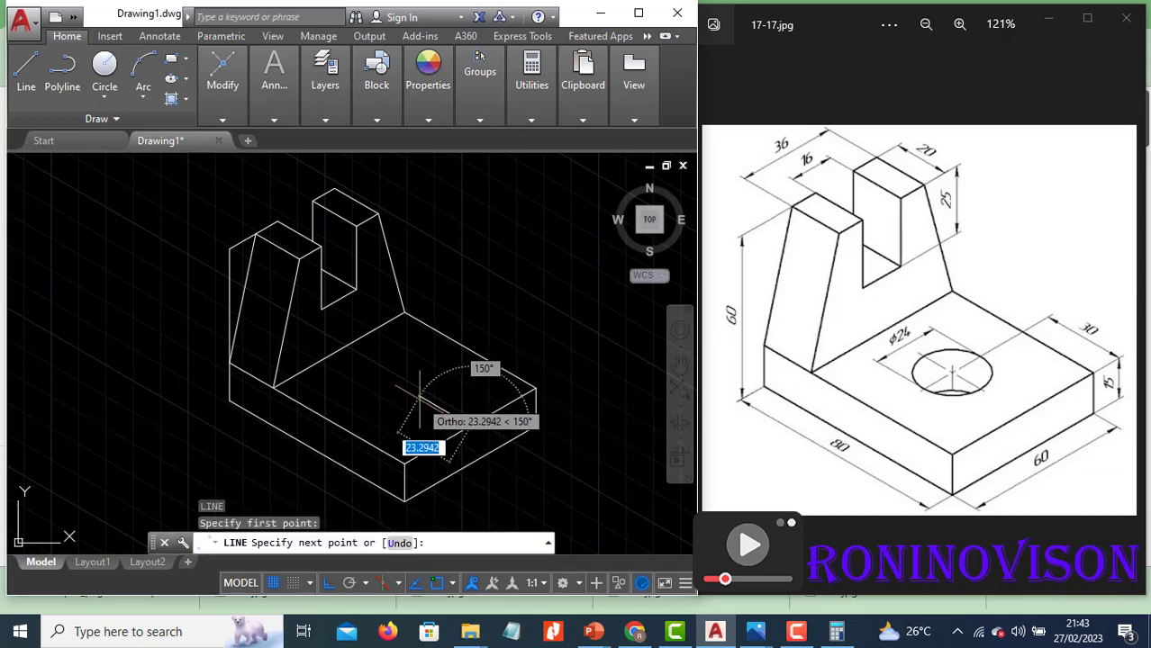
key("Return")
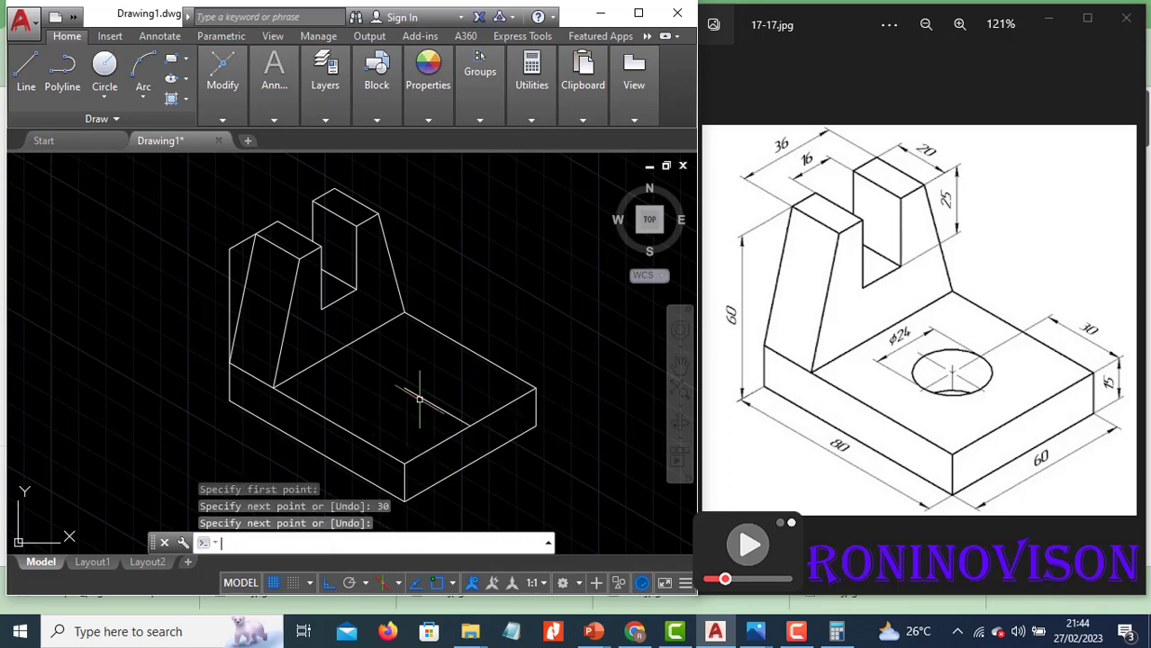
key("Return")
Draw an isocircle of radius 12 on the top isoplane, centred on the inner end of the 30-unit line.
type("el")
key("Return")
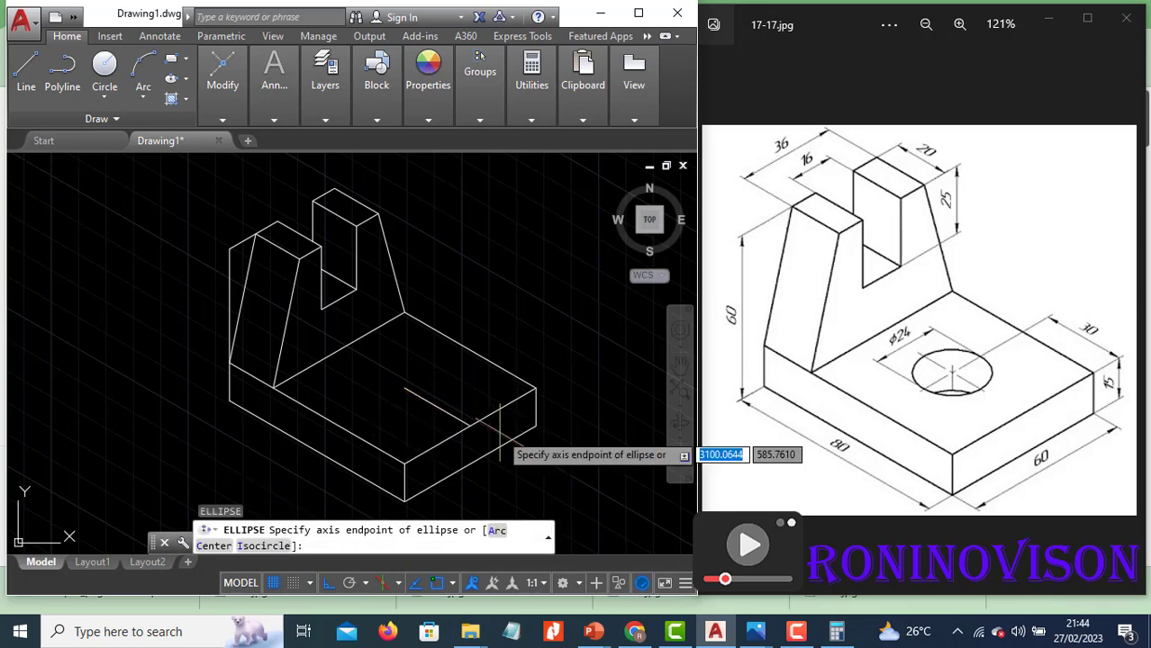
left_click(262, 547)
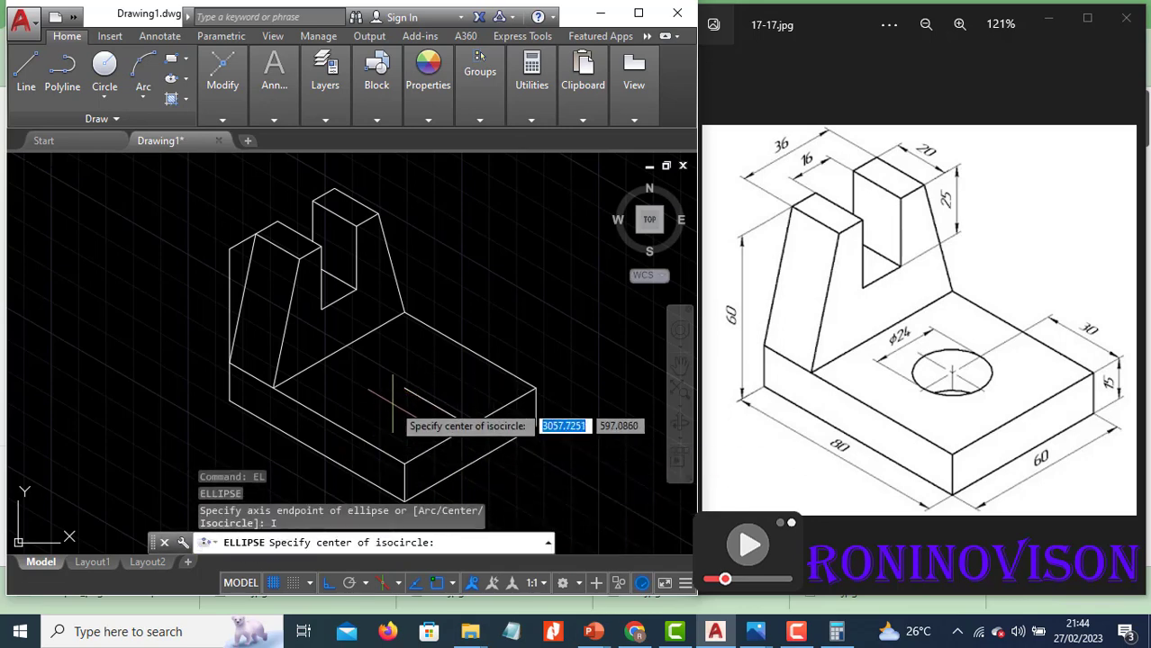
left_click(406, 389)
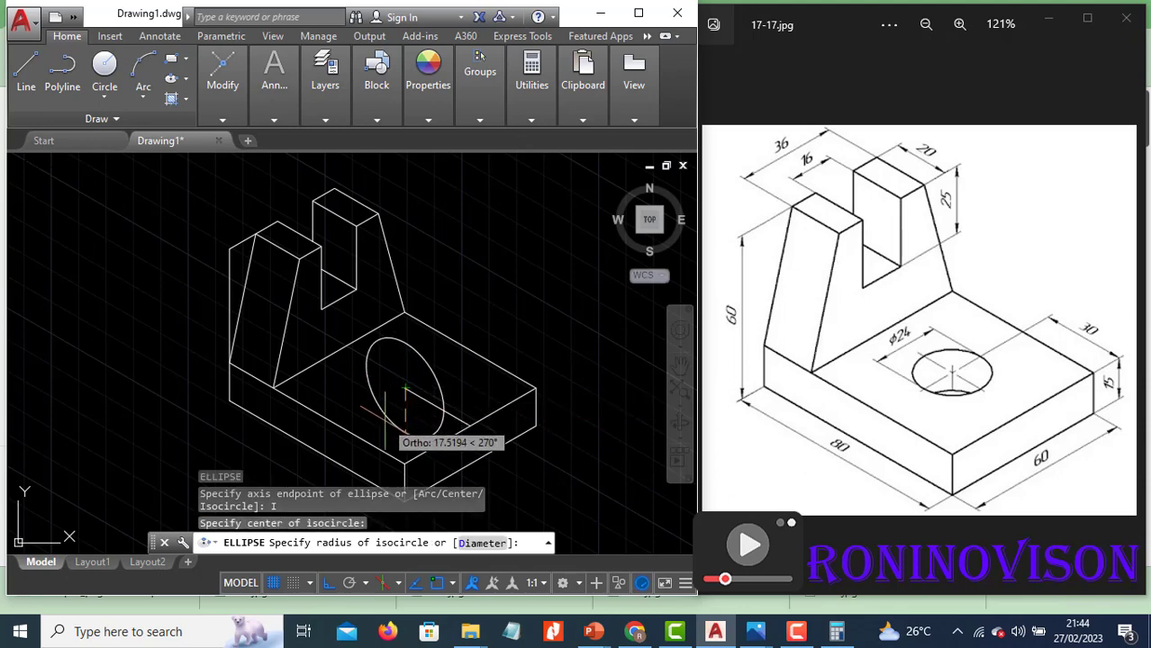
key("F5")
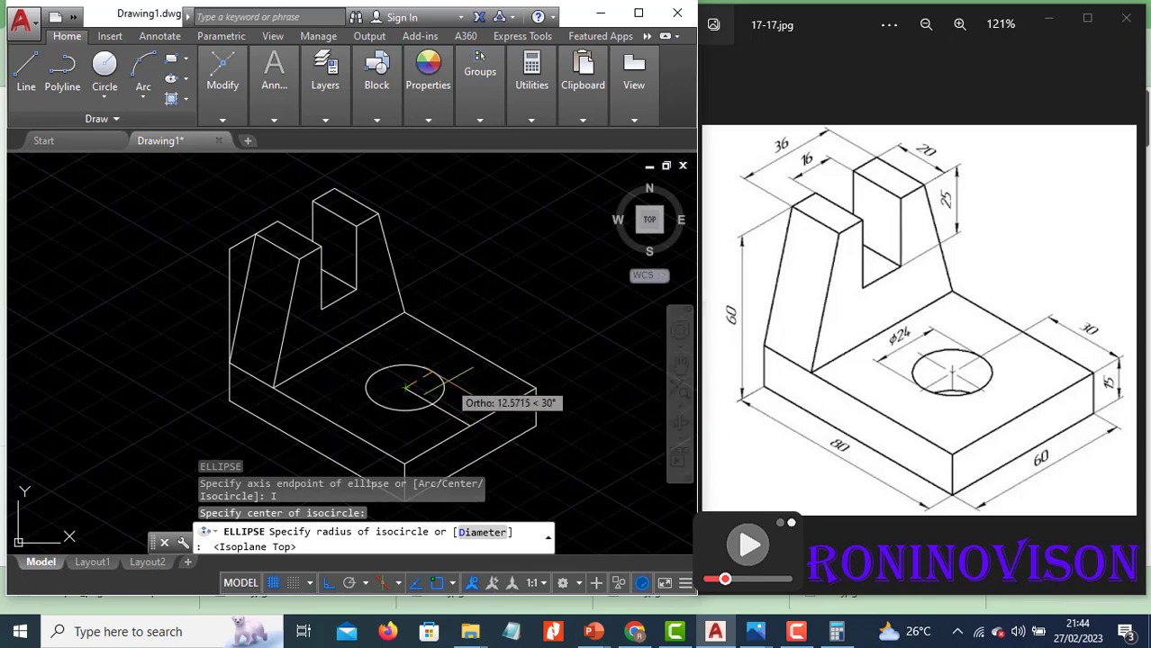
type("12")
key("Return")
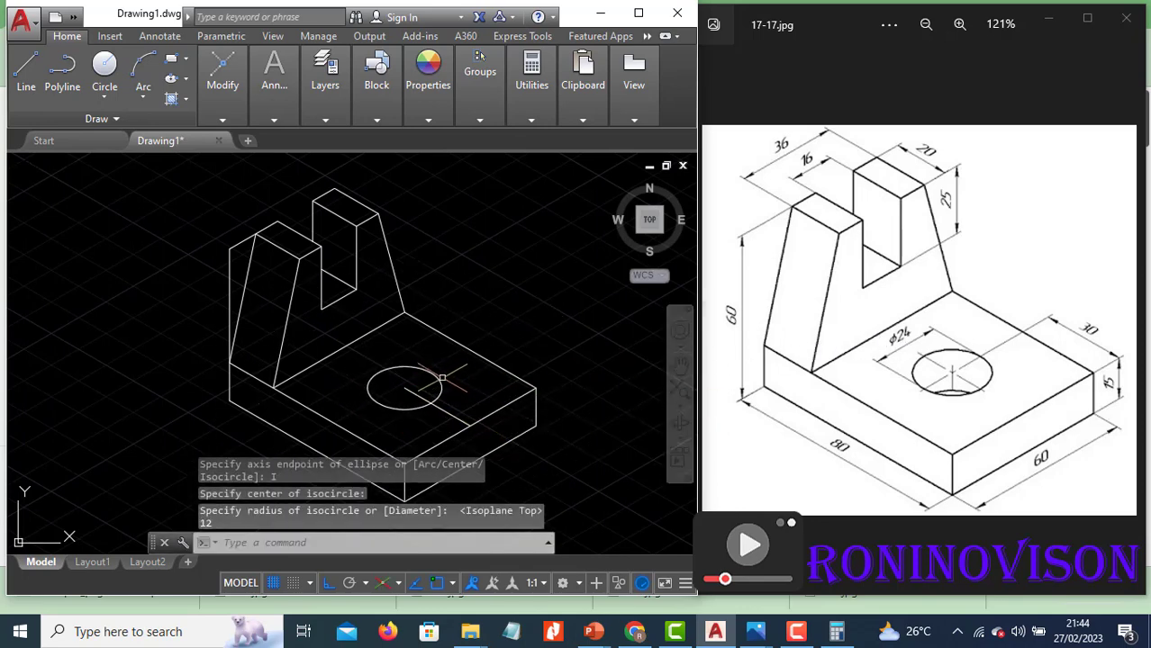
Copy the hole's isocircle 15 units straight down from its centre, using the right isoplane.
scroll(442, 378, "up", 2)
left_click(442, 397)
left_click(422, 384)
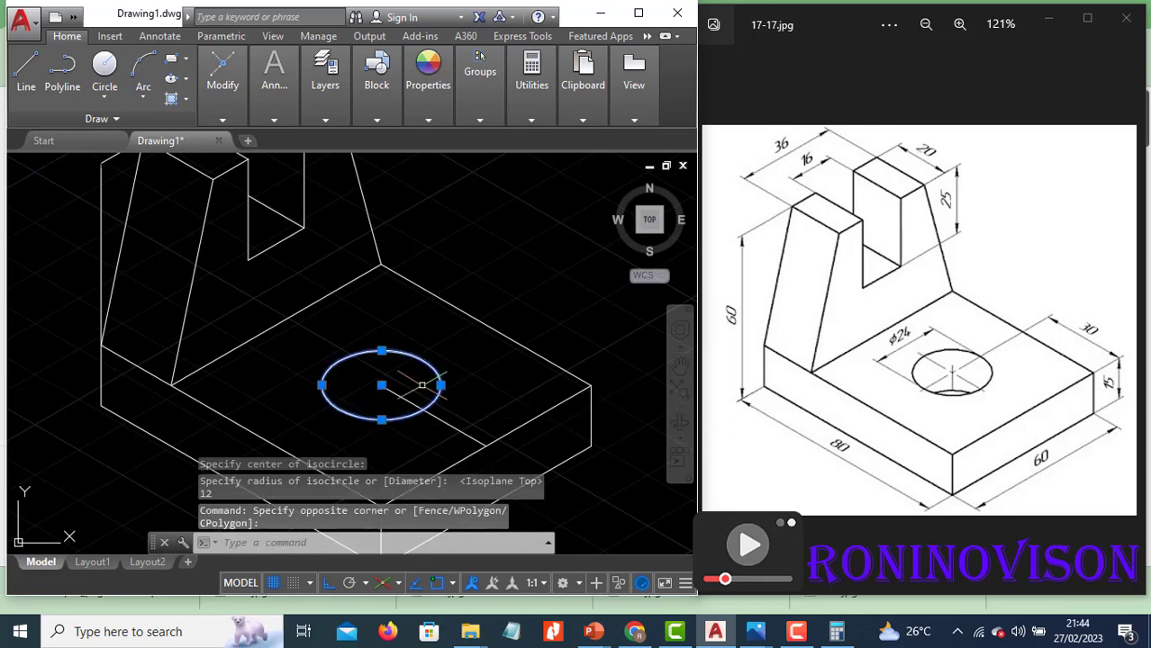
type("co")
key("Return")
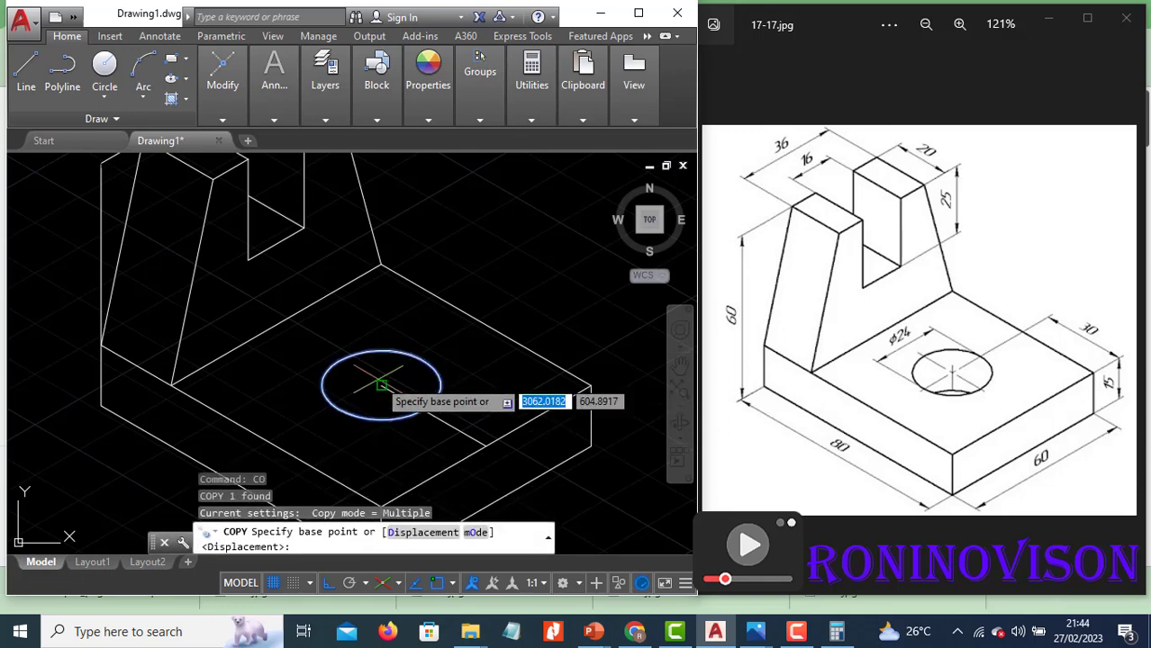
left_click(382, 385)
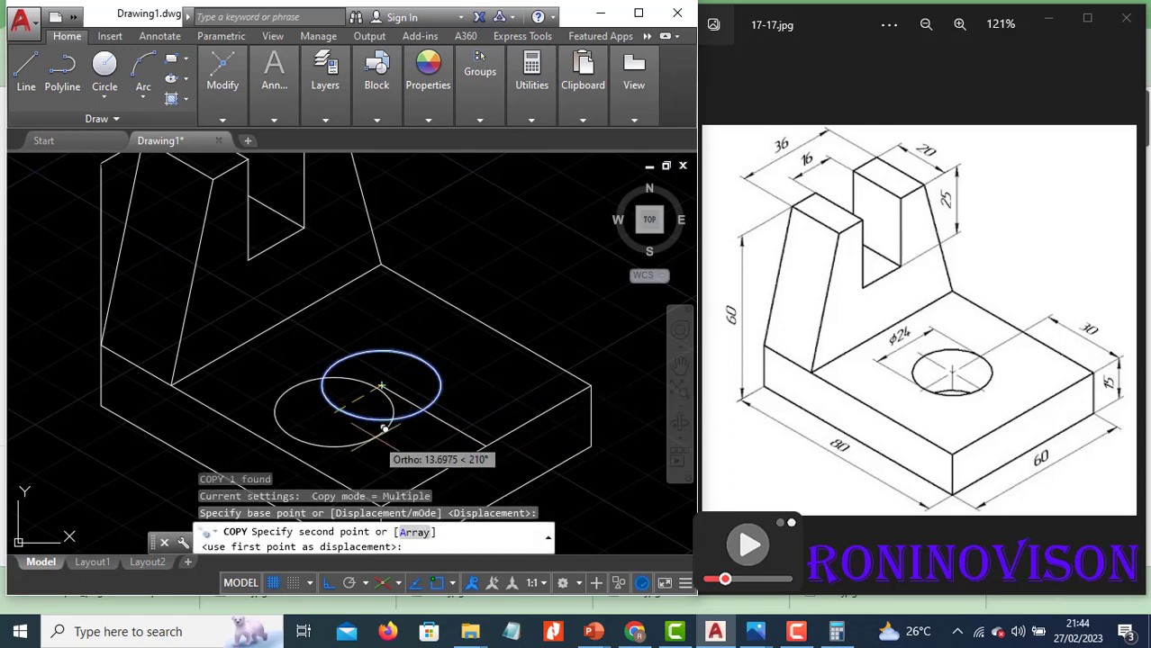
key("F5")
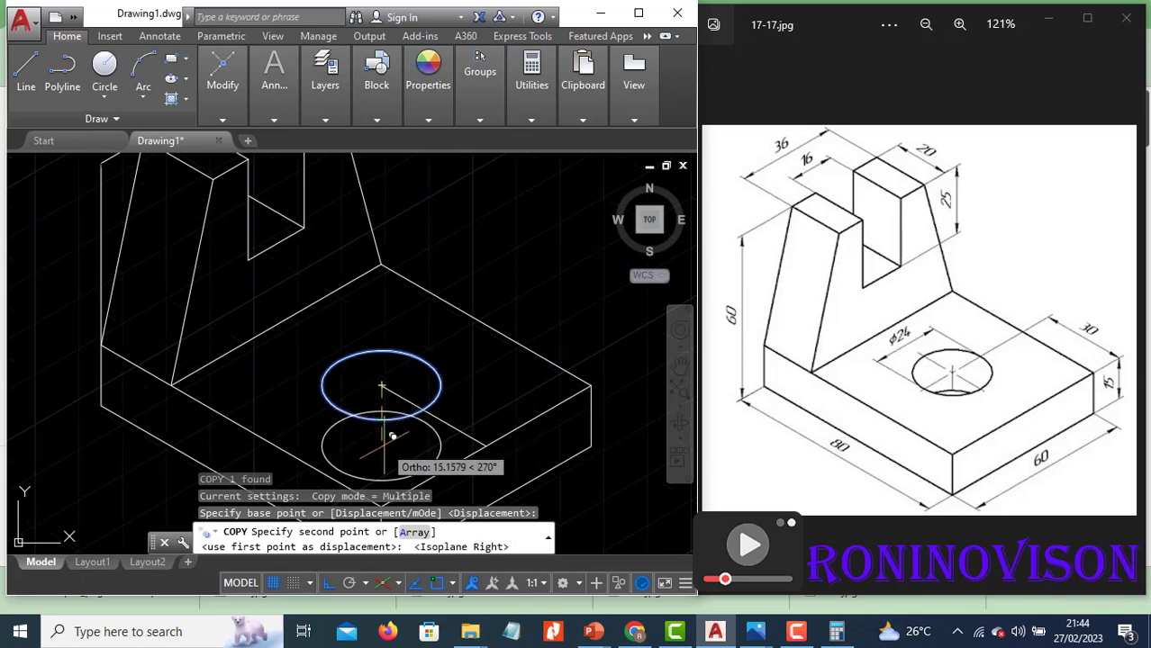
type("15")
key("Return")
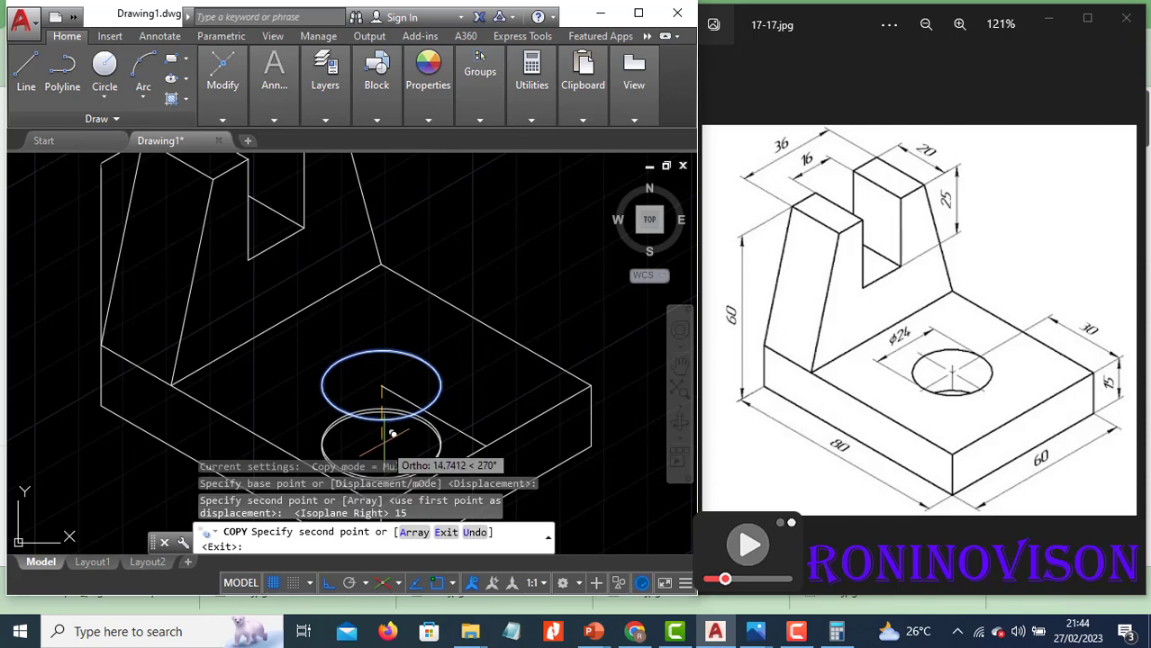
key("Escape")
Trim the copied isocircle so only its arc inside the upper isocircle remains.
key("Return")
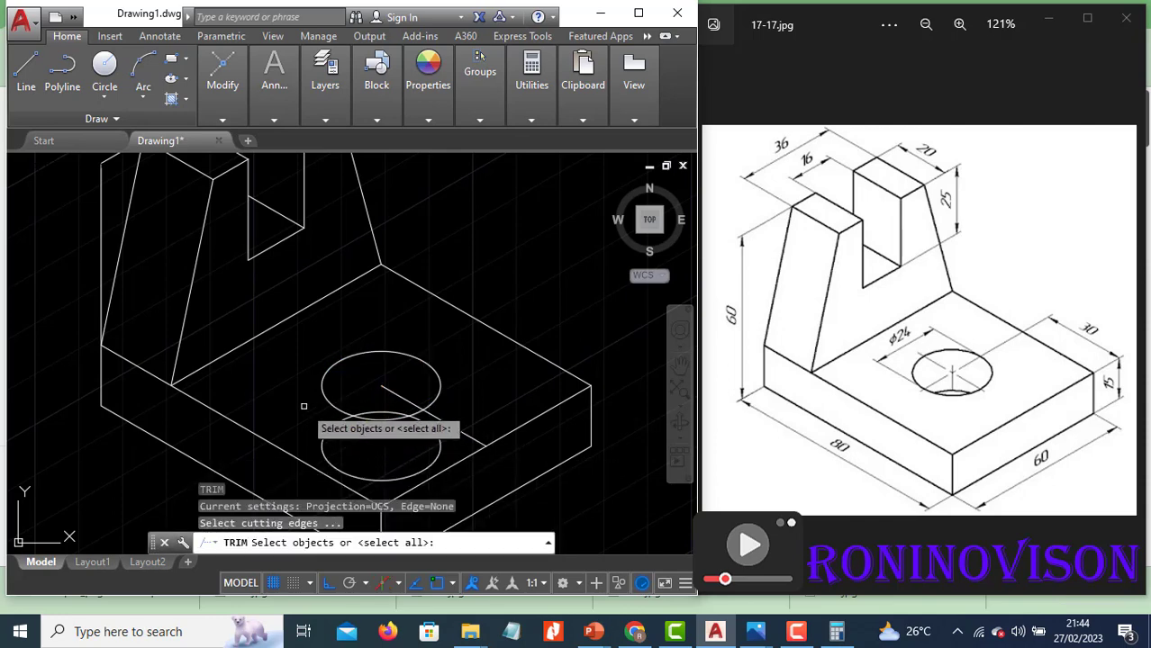
key("Return")
left_click(327, 434)
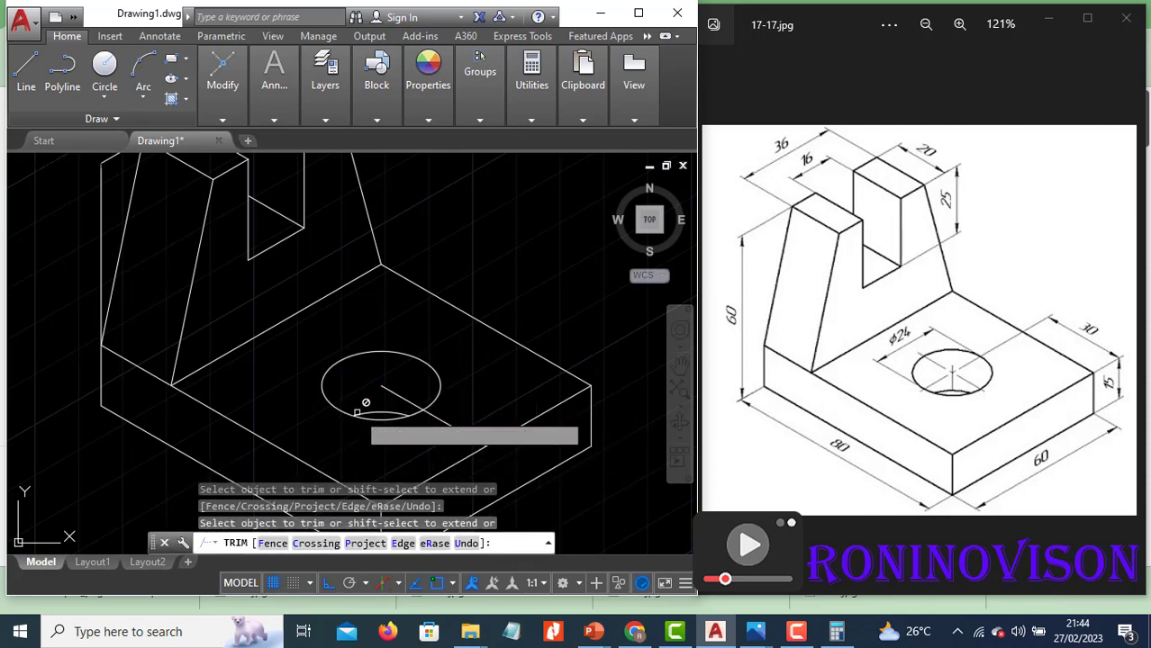
key("Escape")
scroll(497, 342, "down", 2)
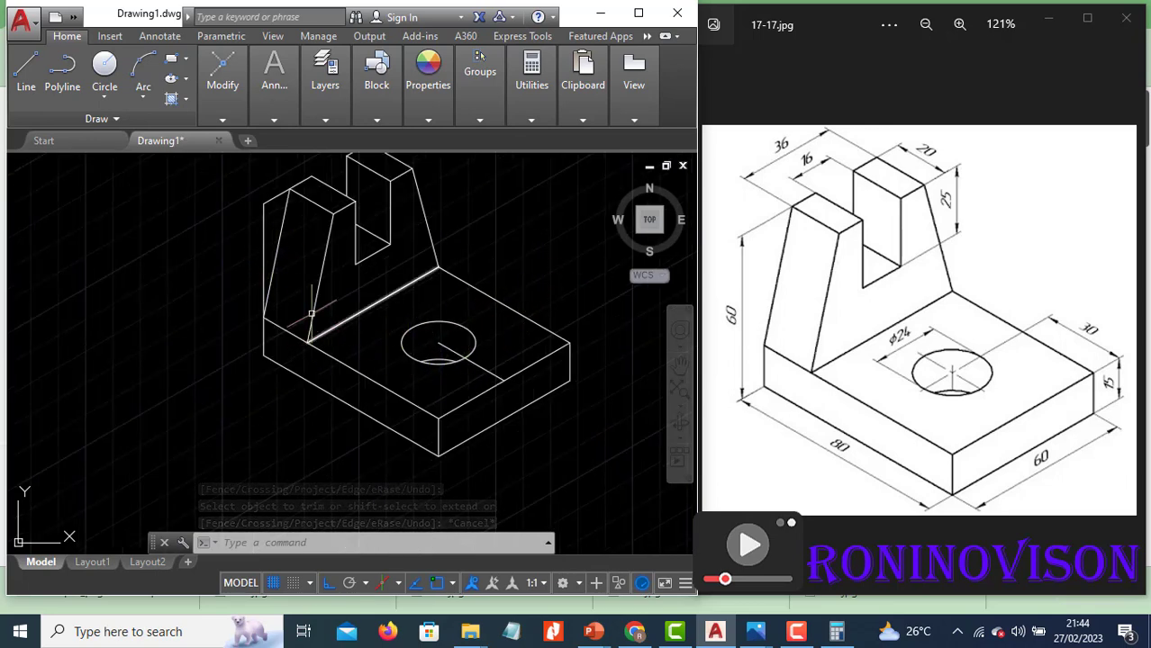
Add an aligned dimension along the lower edge of the base's 60-unit end face, placed below the edge.
middle_click_drag(403, 283, 403, 319)
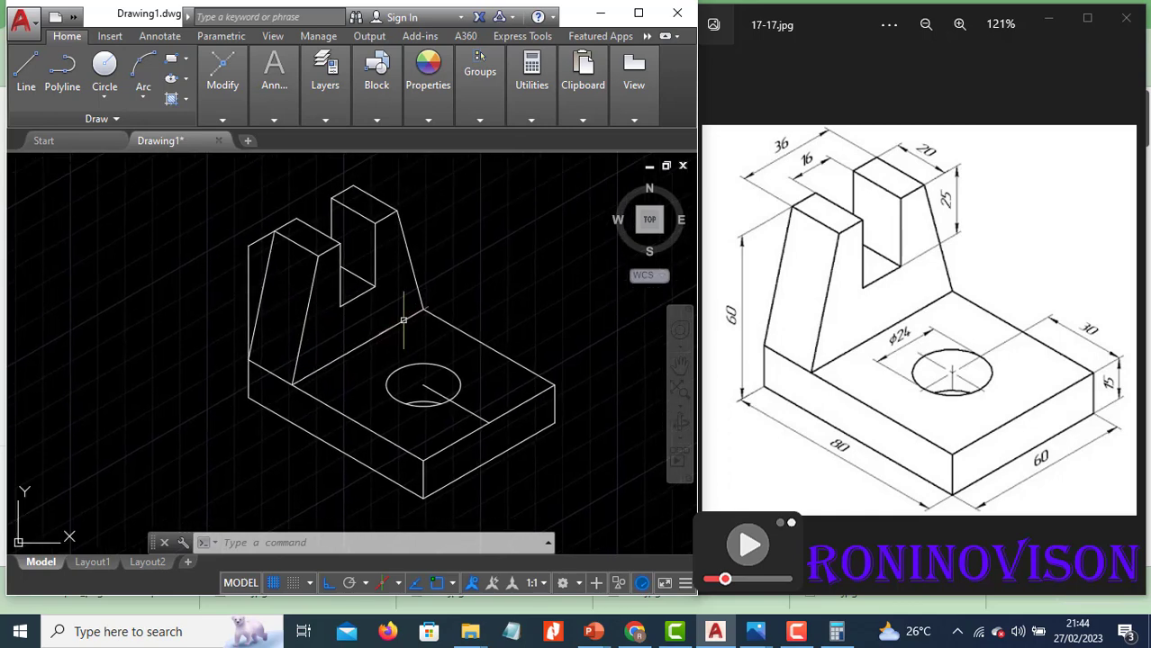
left_click(275, 121)
left_click(370, 141)
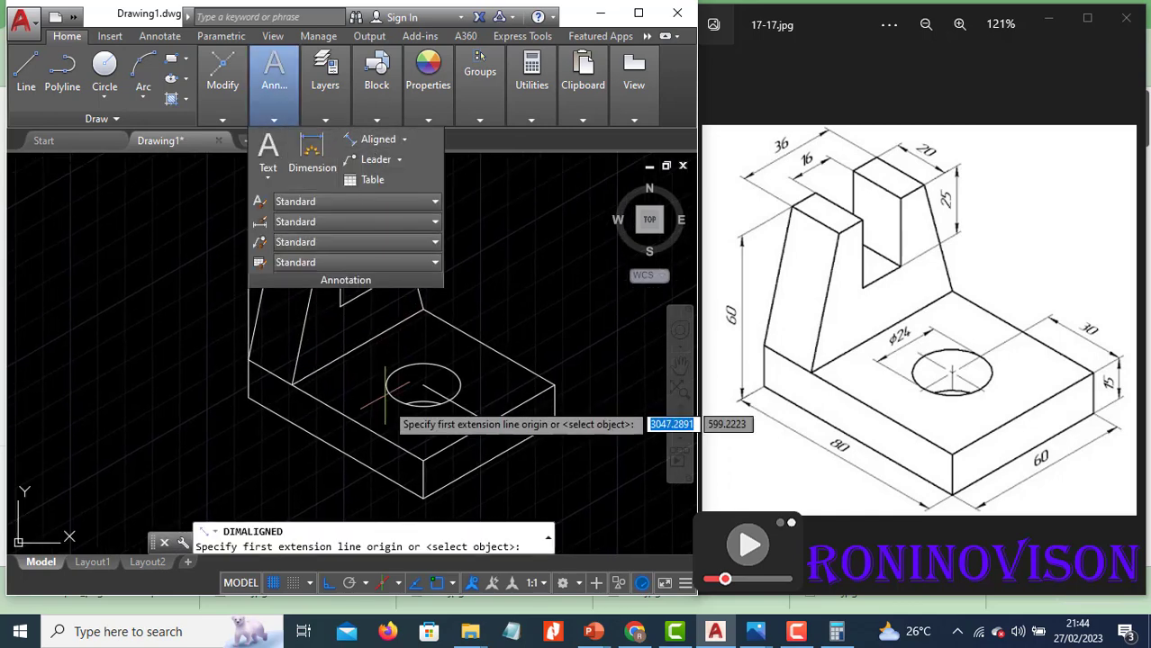
left_click(422, 497)
left_click(555, 421)
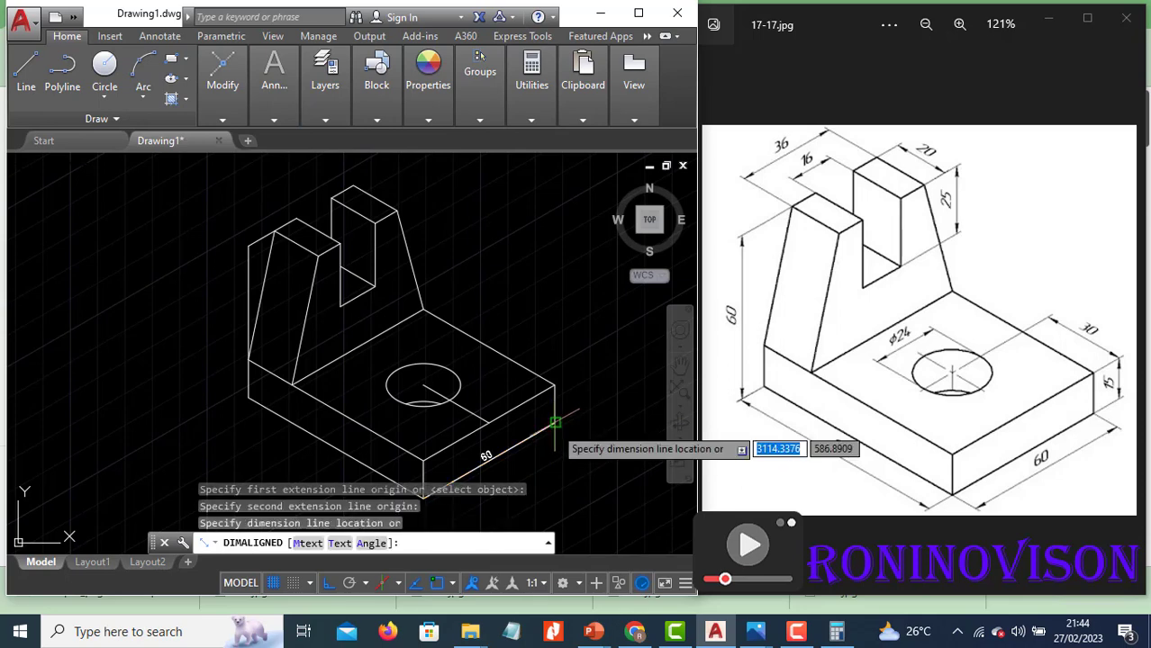
left_click(557, 456)
Add an aligned dimension for the base's thickness at the outer vertical edge of the end face.
key("Return")
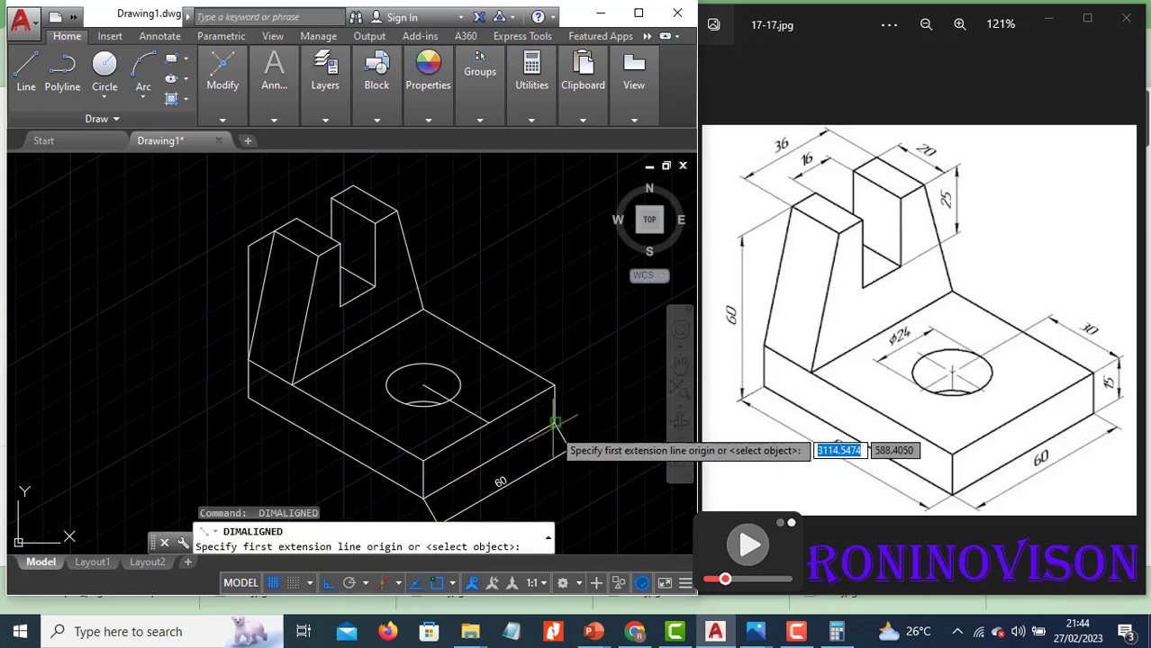
left_click(555, 422)
left_click(555, 388)
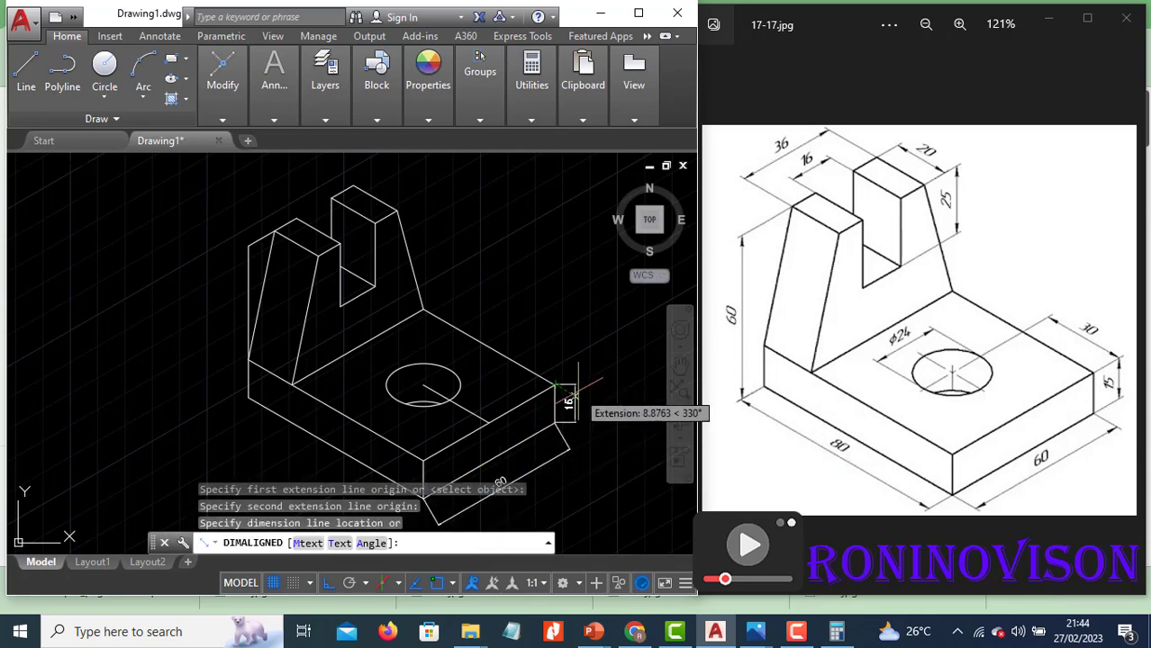
scroll(578, 384, "up", 2)
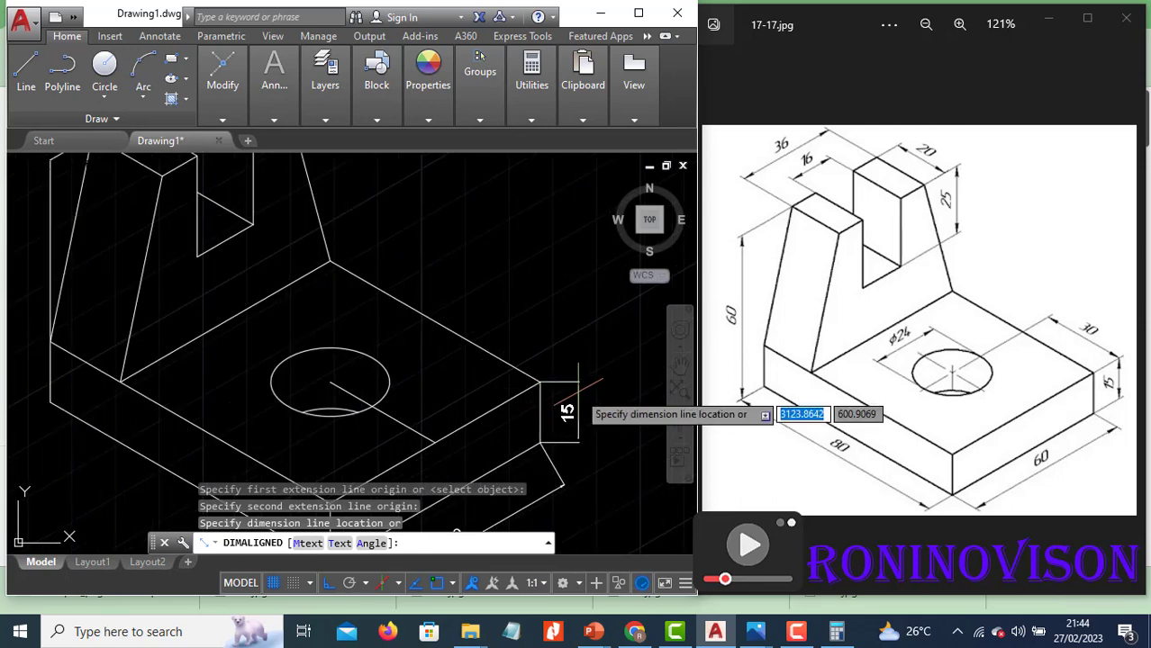
left_click(577, 385)
scroll(619, 393, "down", 2)
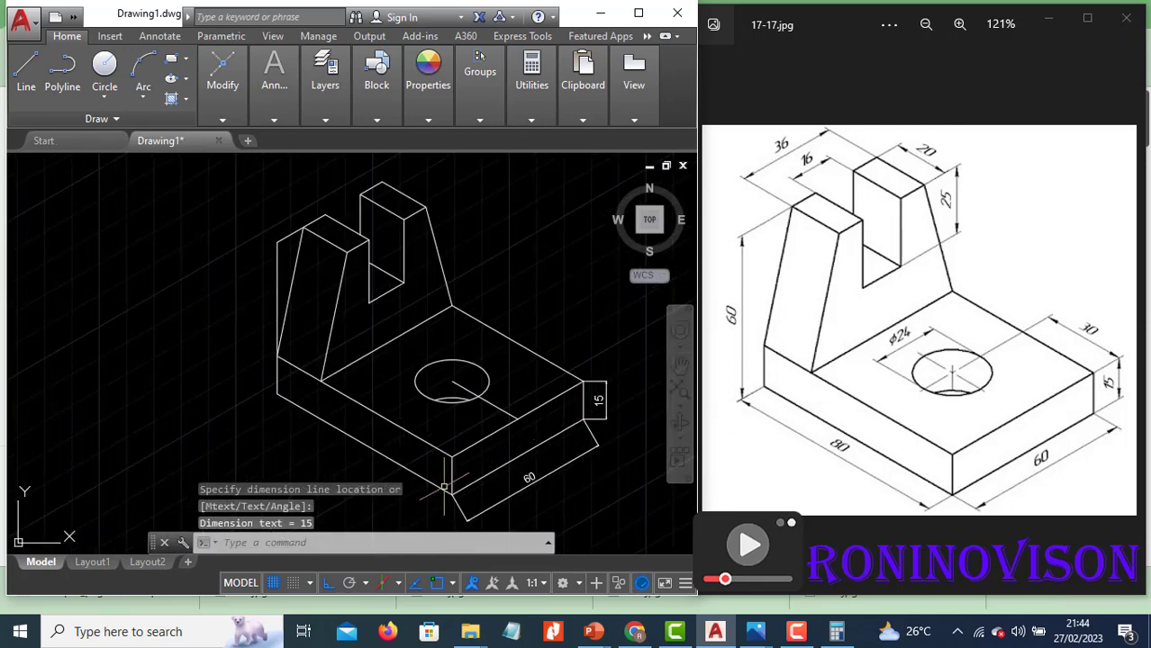
Add aligned dimensions for the base's long lower front edge and for the bracket's overall height at its back vertical edge.
key("Return")
left_click(452, 455)
left_click(277, 394)
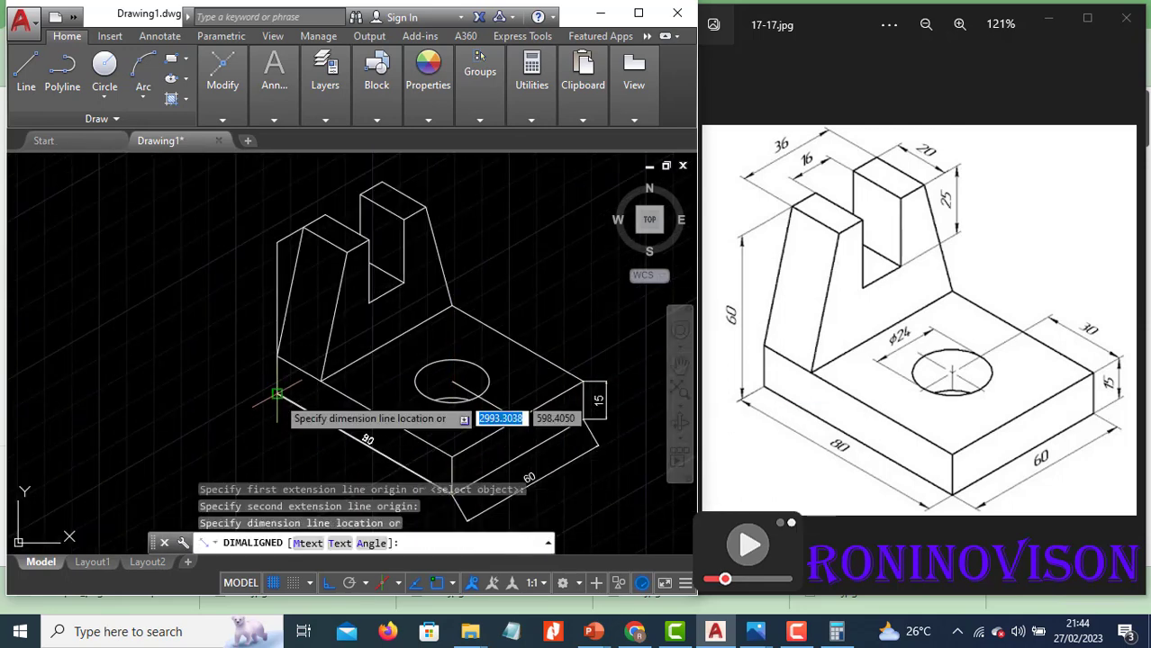
left_click(300, 441)
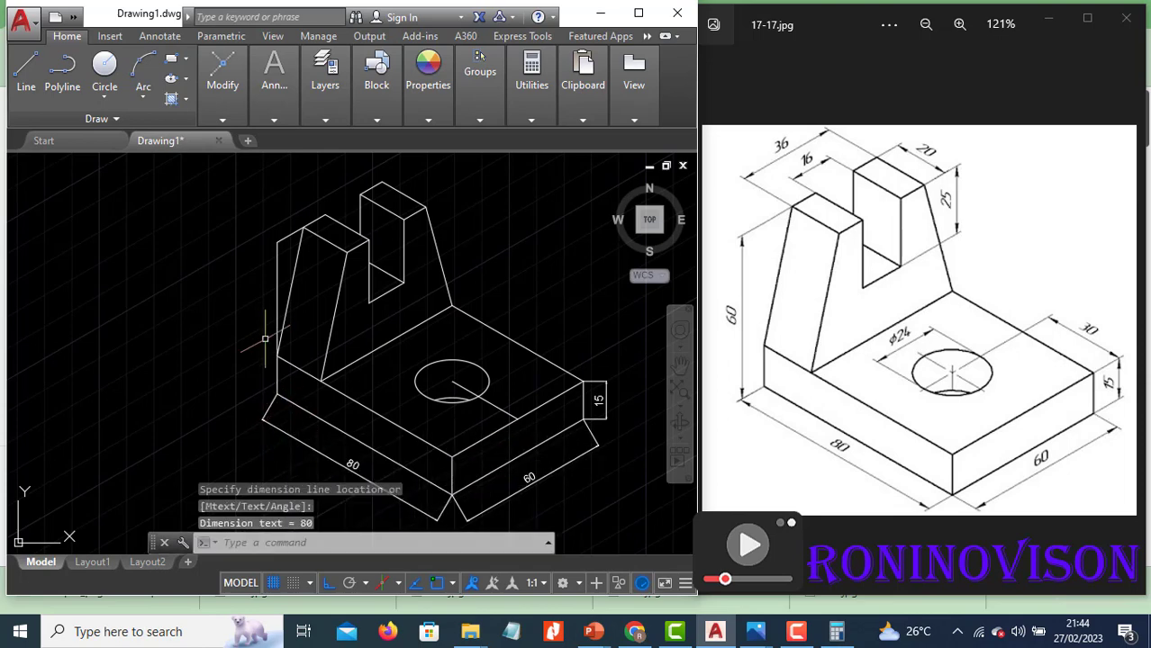
key("Return")
left_click(278, 394)
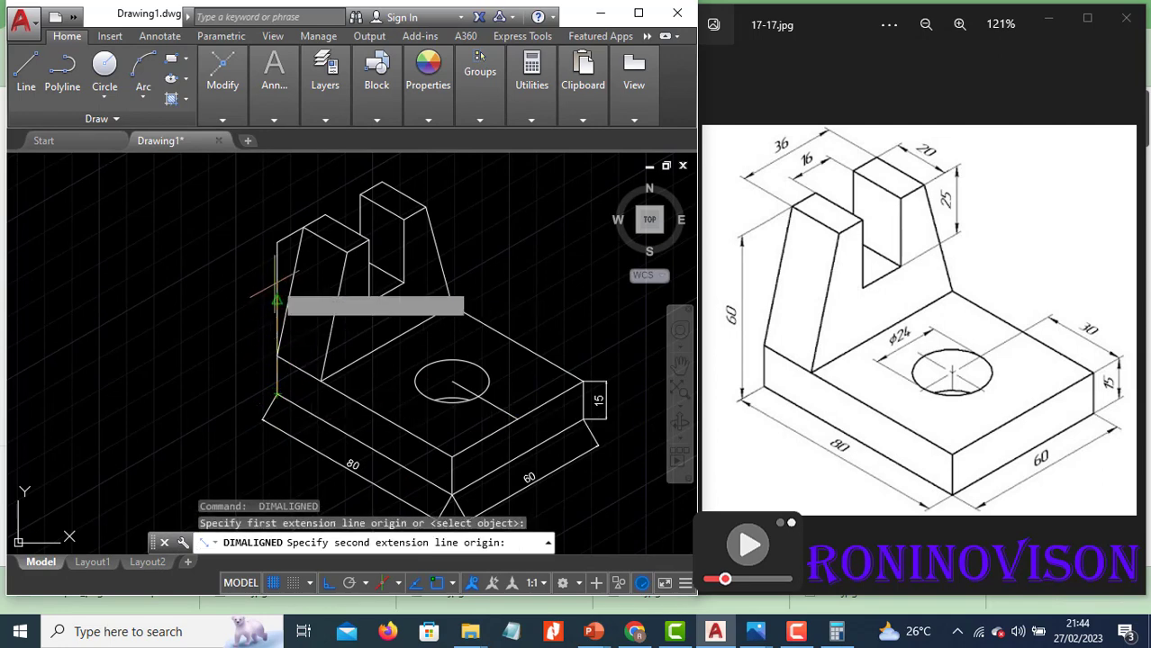
left_click(277, 242)
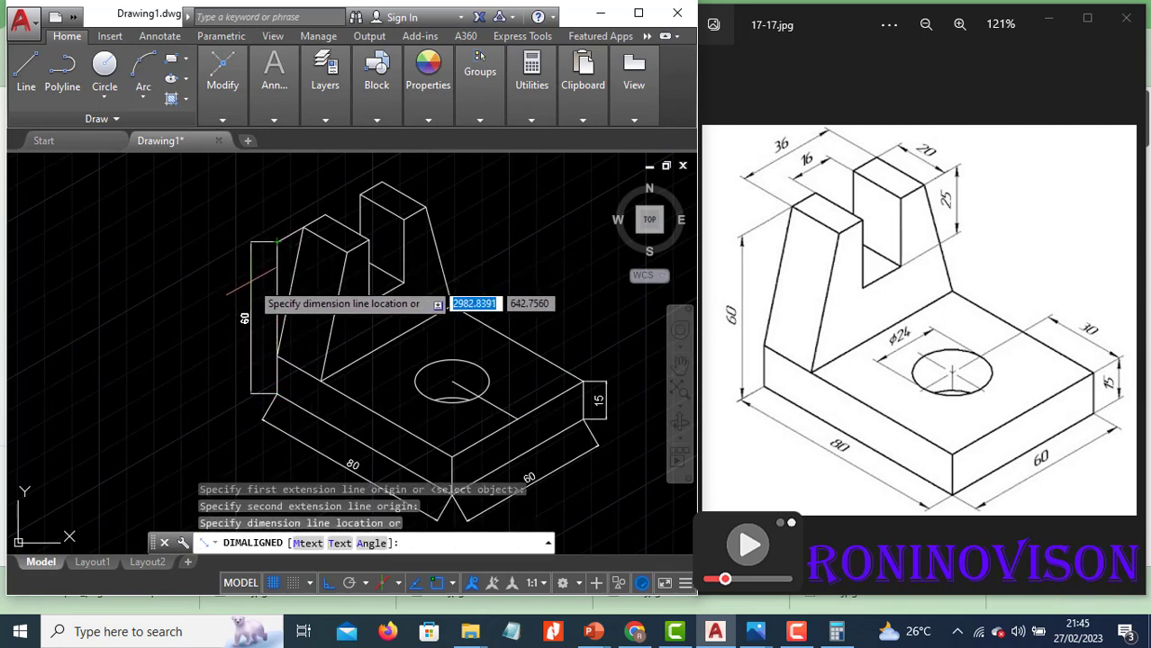
left_click(250, 281)
Add aligned dimensions above the upright for its overall top width and for the slot opening between the two prongs.
key("Return")
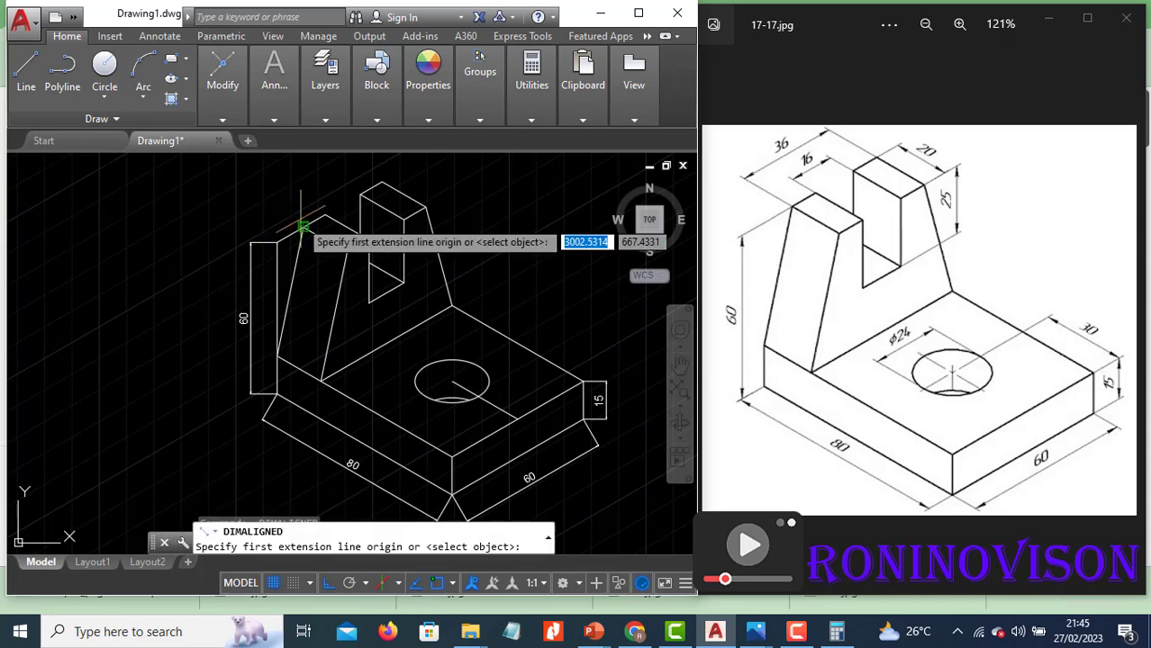
left_click(303, 227)
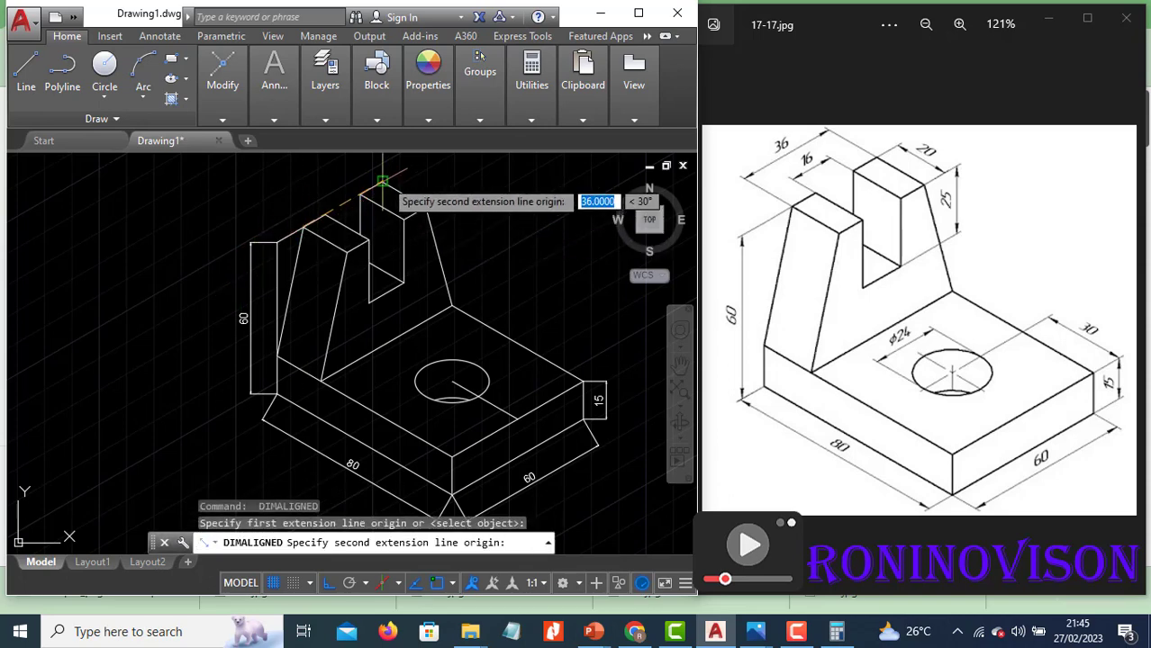
left_click(387, 186)
left_click(319, 178)
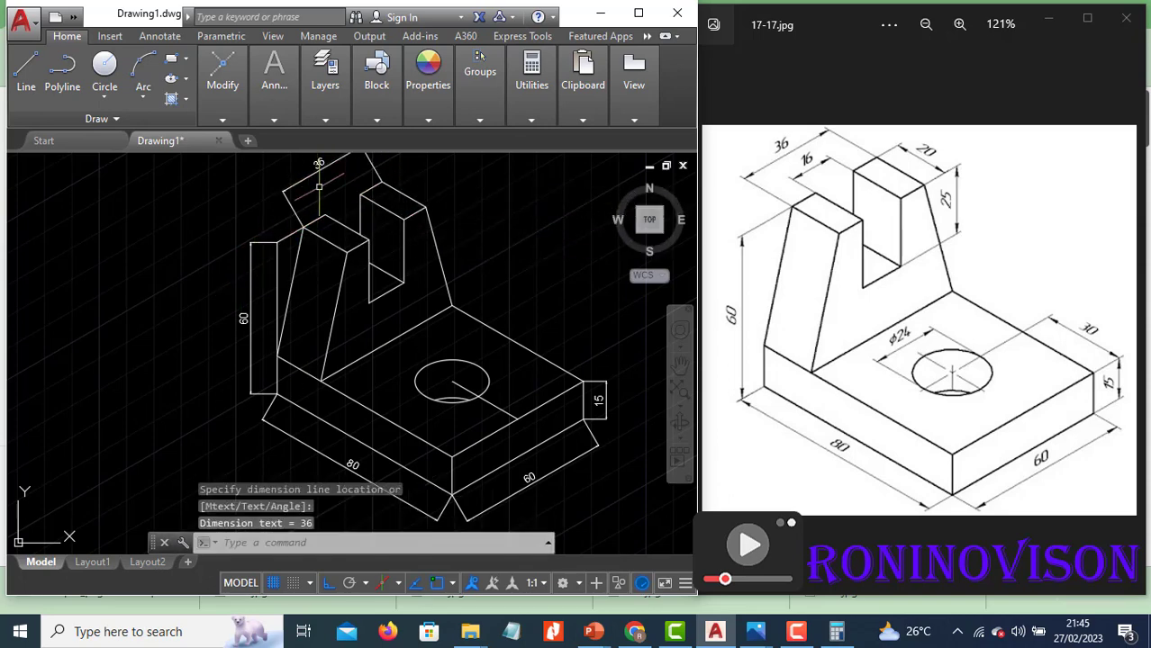
key("Return")
left_click(326, 214)
left_click(360, 198)
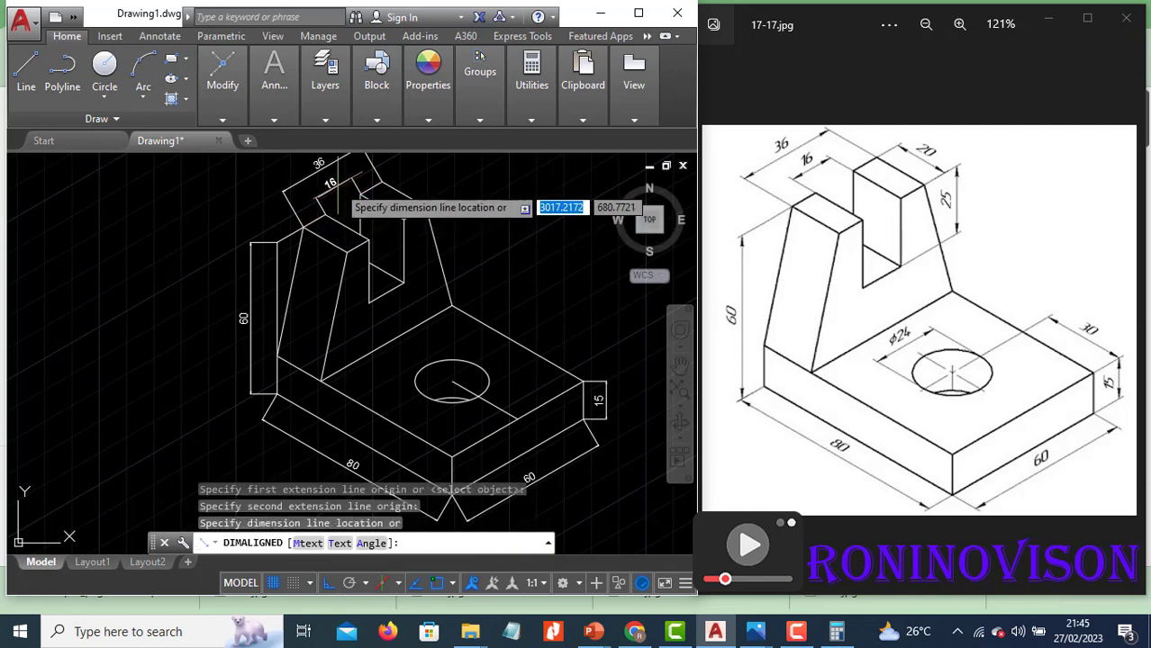
left_click(337, 186)
Add aligned dimensions for the top depth of the upright's rear prong and for the vertical depth of the slot.
key("Return")
left_click(385, 183)
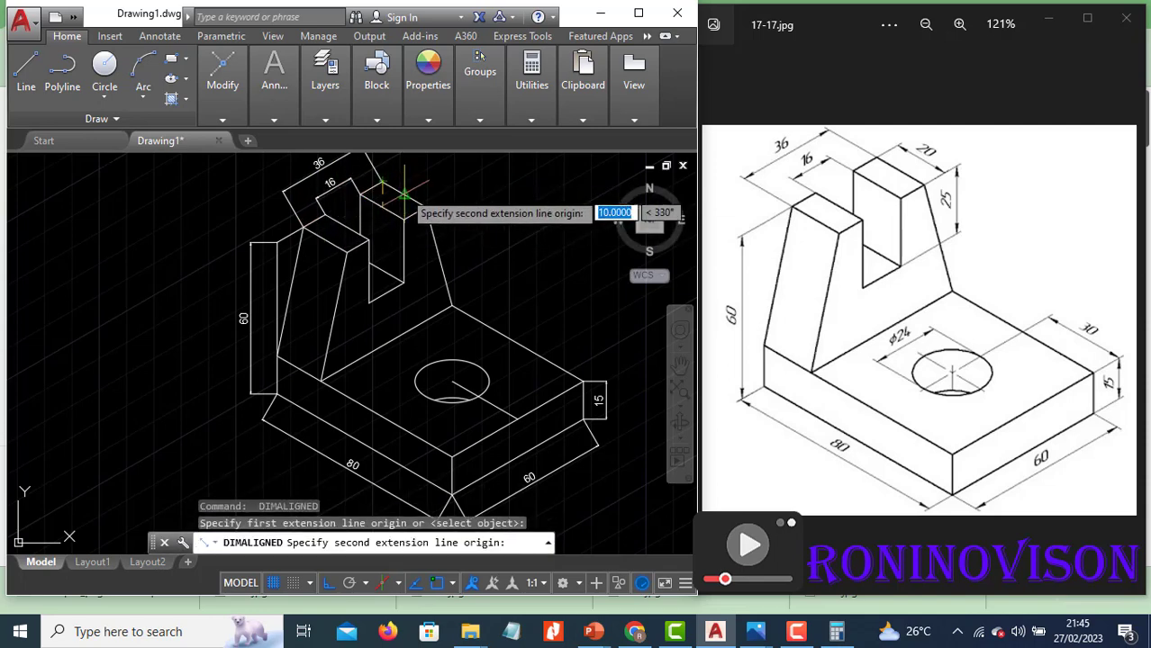
left_click(426, 206)
left_click(437, 194)
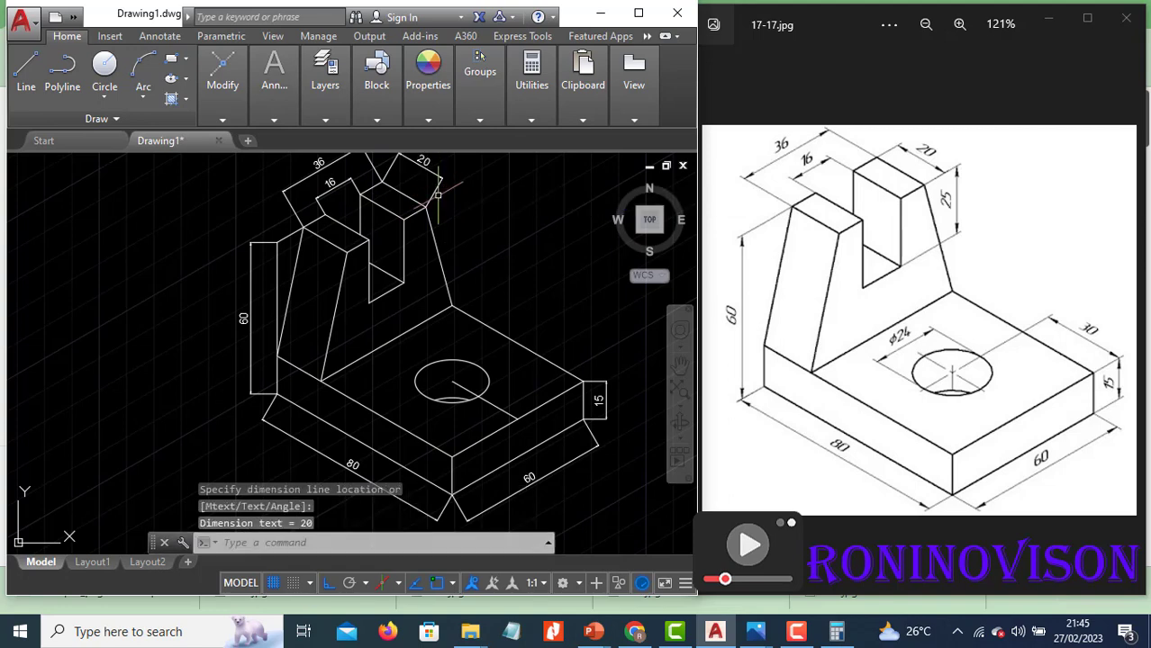
key("Return")
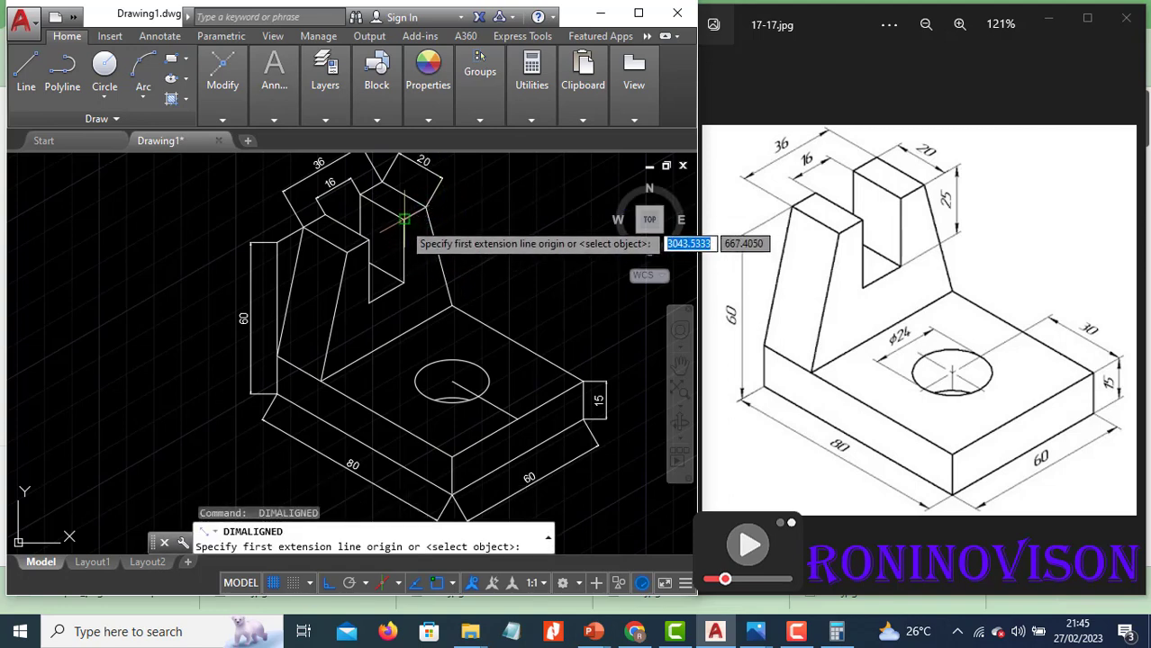
left_click(404, 218)
left_click(404, 282)
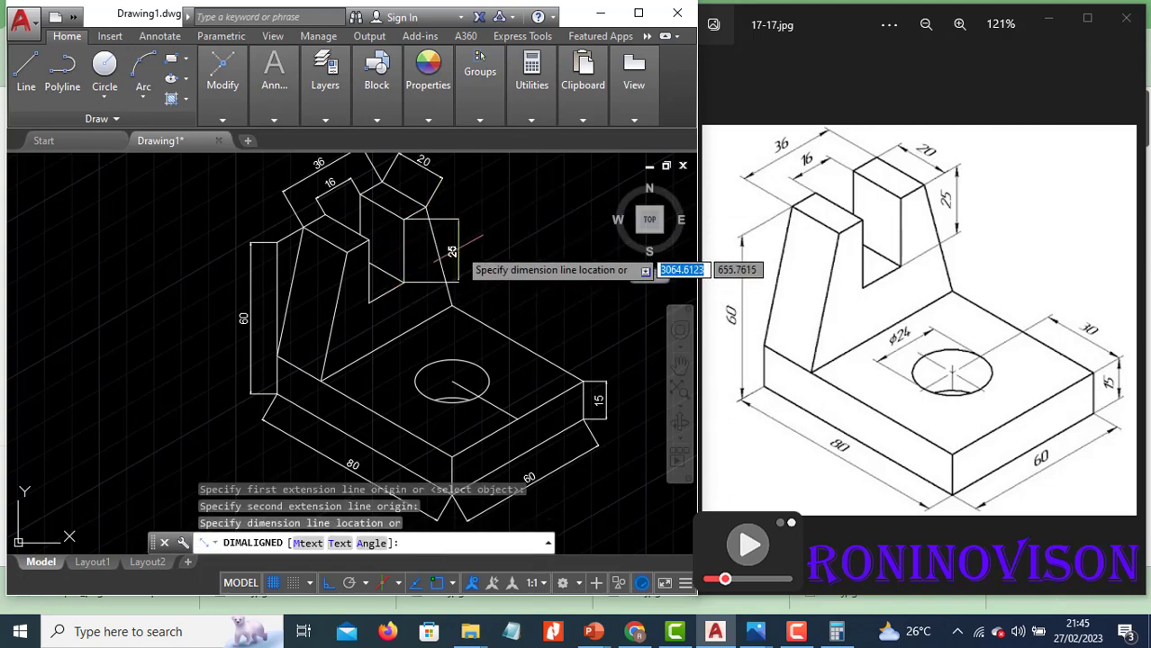
left_click(467, 245)
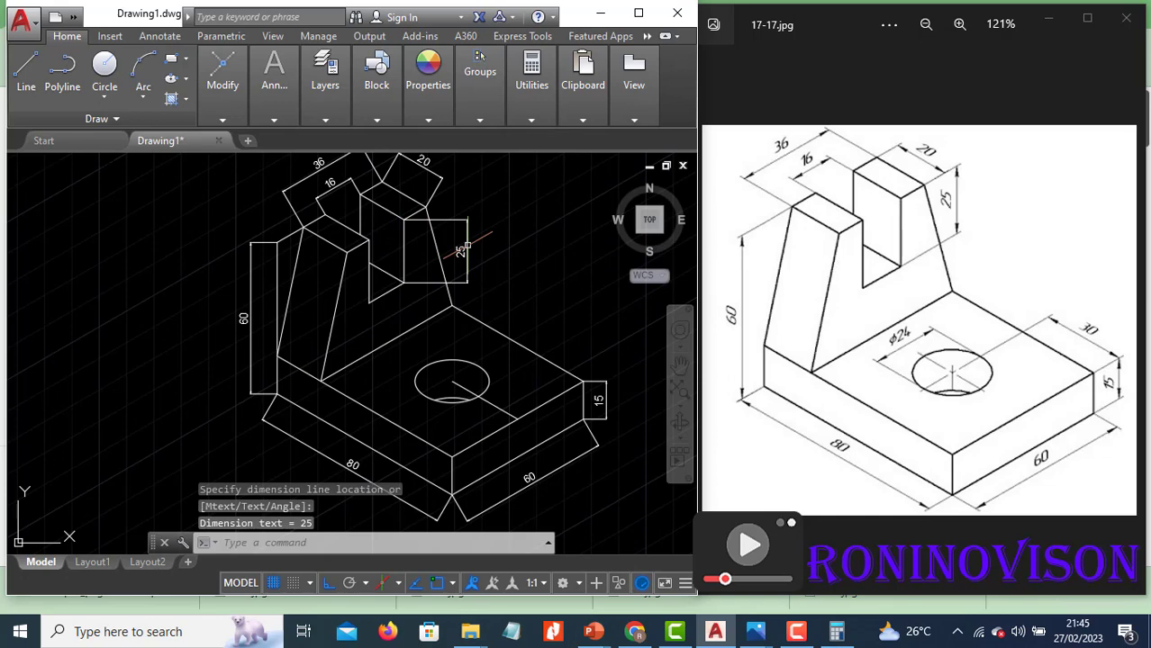
Add an aligned dimension from the hole's centre to the midpoint of the base's top end edge, placed beyond the back edge.
key("Return")
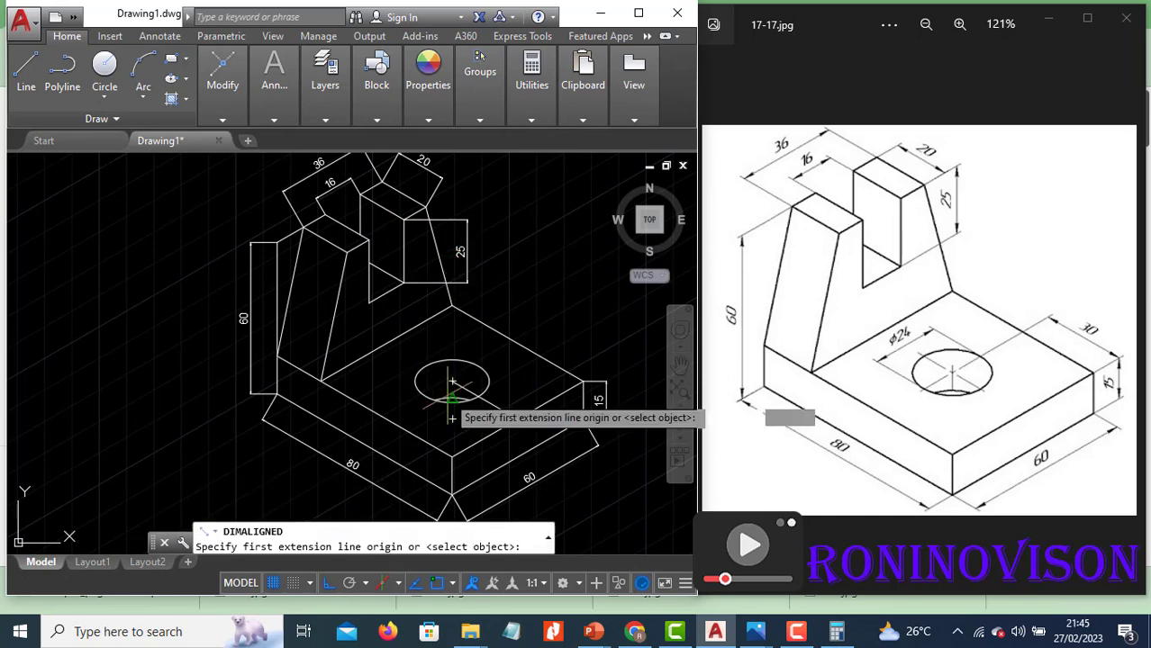
left_click(452, 384)
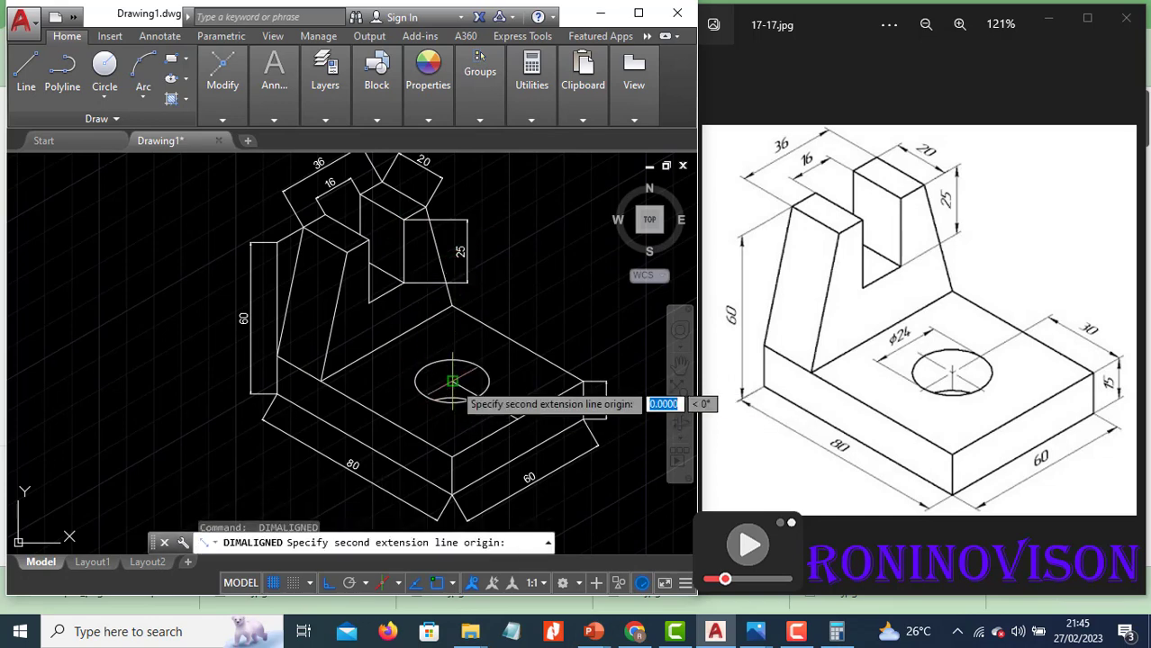
left_click(517, 419)
left_click(591, 331)
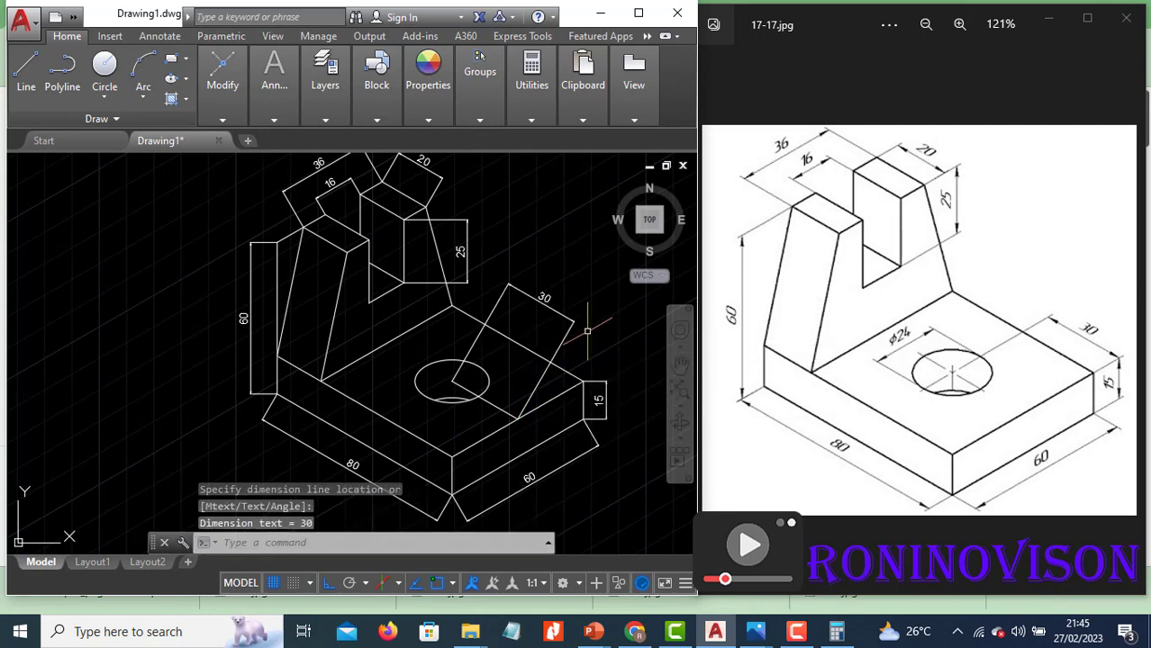
Draw a line from the hole's centre parallel to the base's 60-unit edge and trim it at the hole's isocircle.
scroll(437, 389, "up", 2)
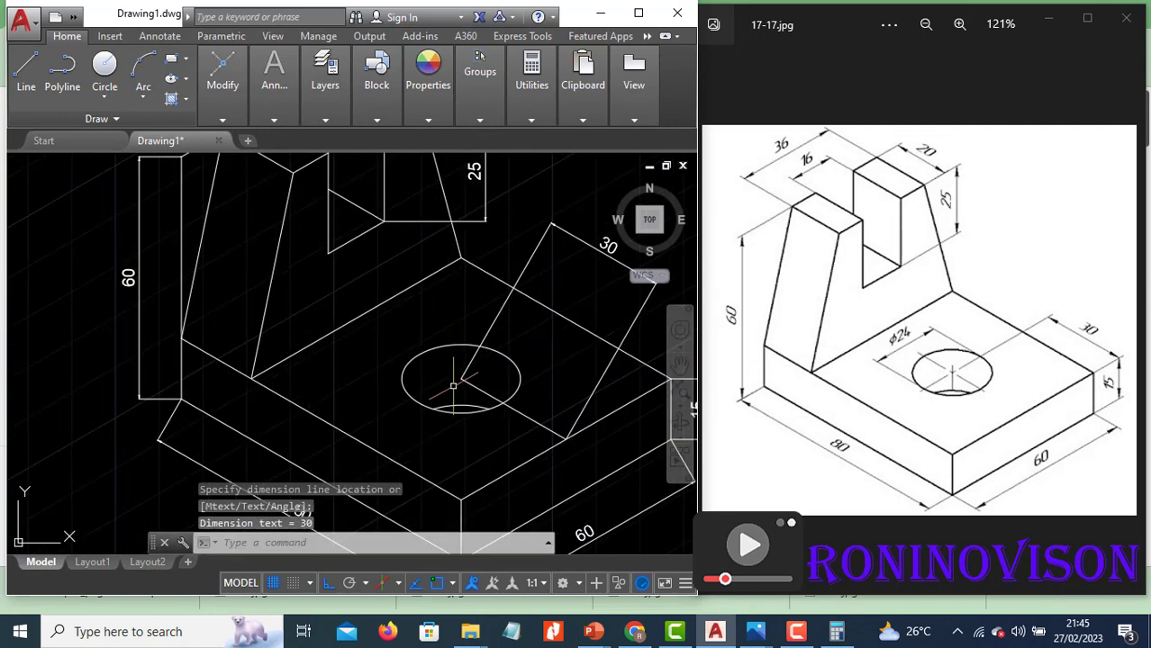
type("l")
key("Return")
left_click(461, 378)
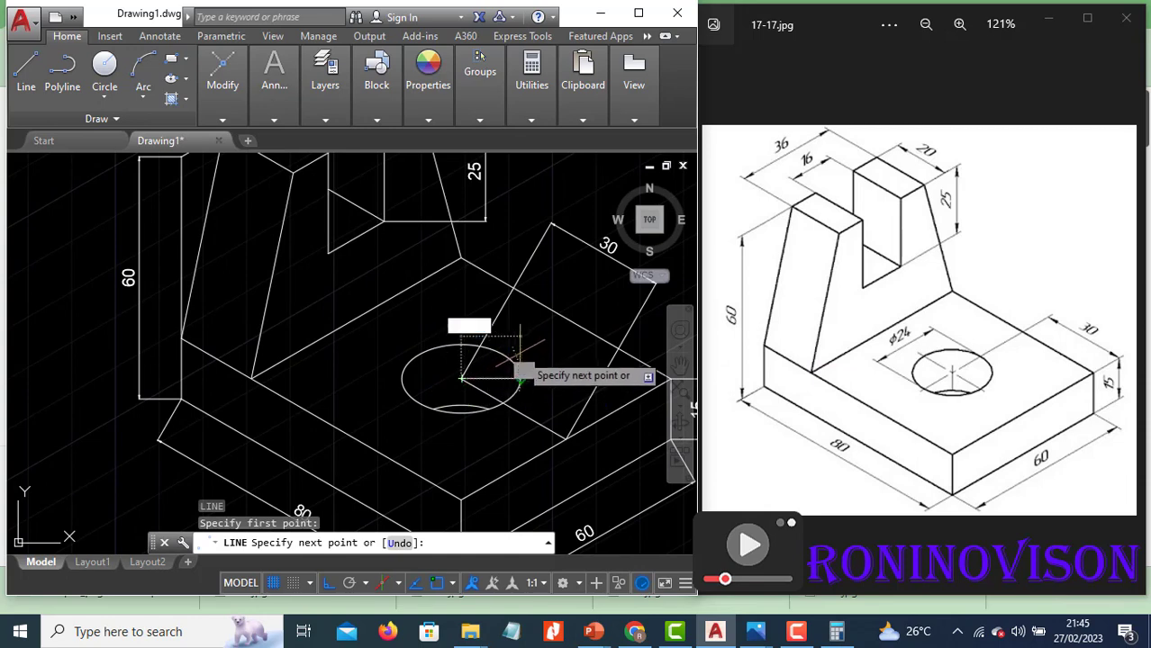
left_click(528, 341)
key("Return")
type("t")
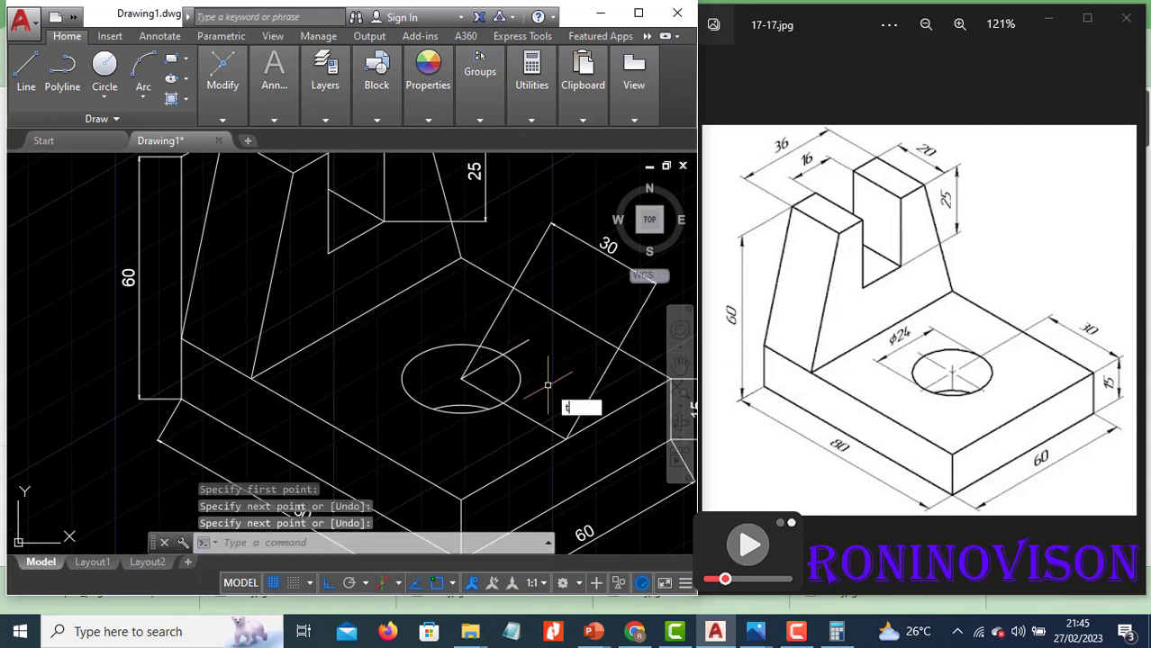
type("r")
key("Return")
key("Escape")
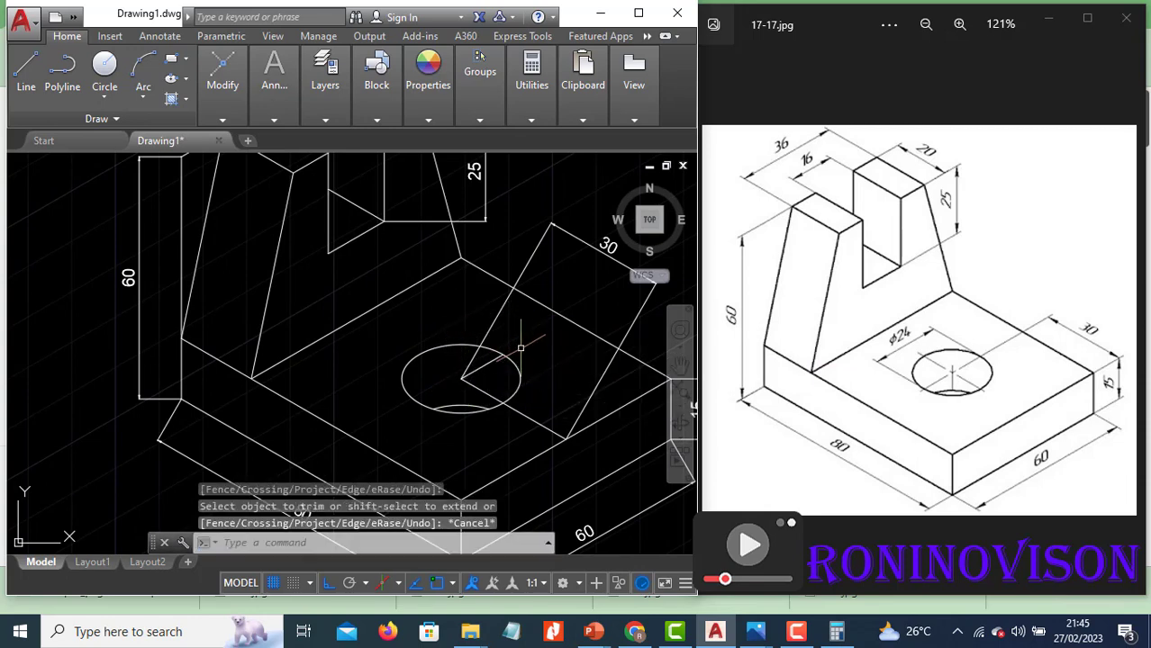
Extend the trimmed centre line to the opposite side of the hole's isocircle to form a full diameter.
type("ex")
key("Return")
key("Return")
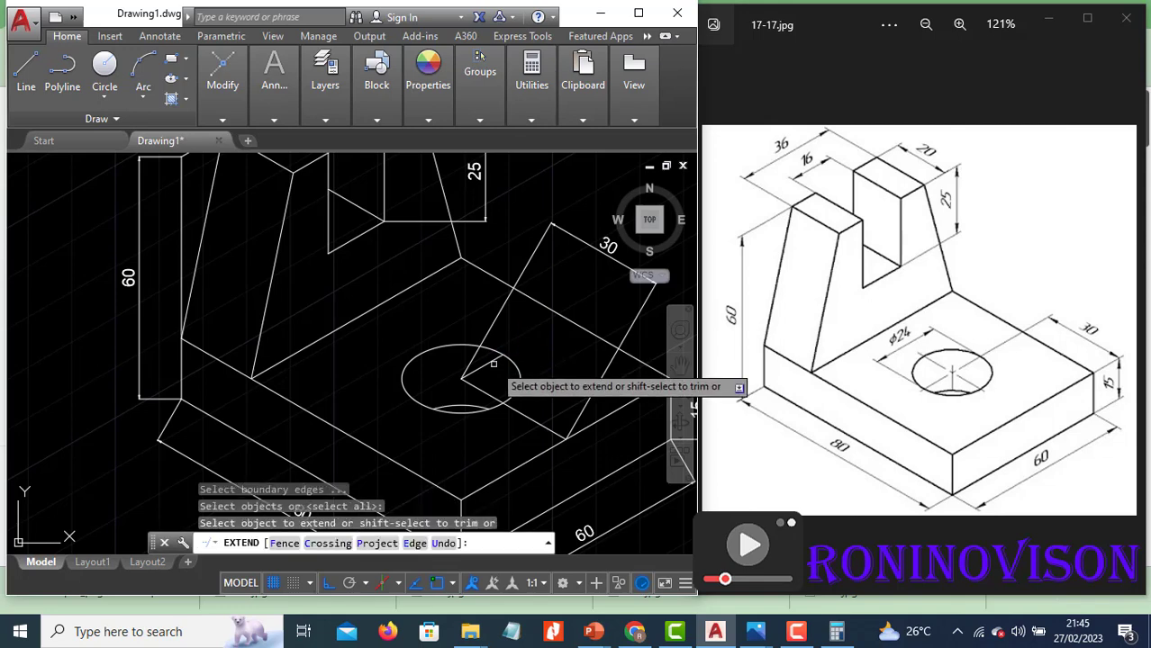
left_click(483, 365)
key("Escape")
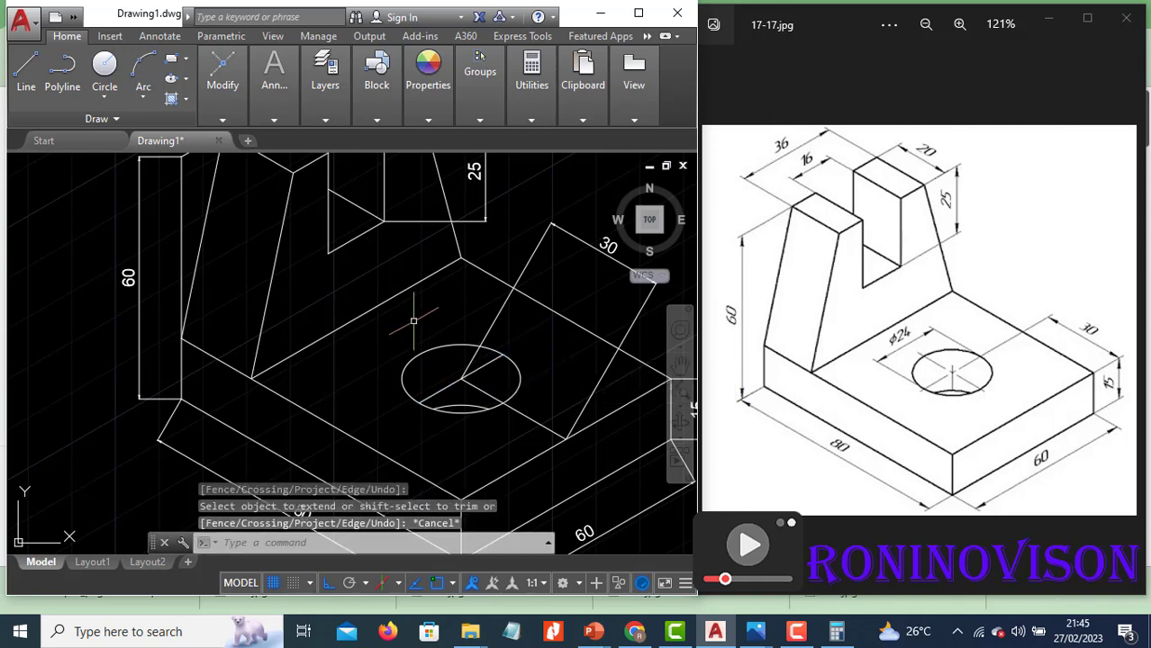
Add an aligned dimension across the hole's diameter line, placed above the hole on the base's top face.
left_click(274, 120)
left_click(372, 140)
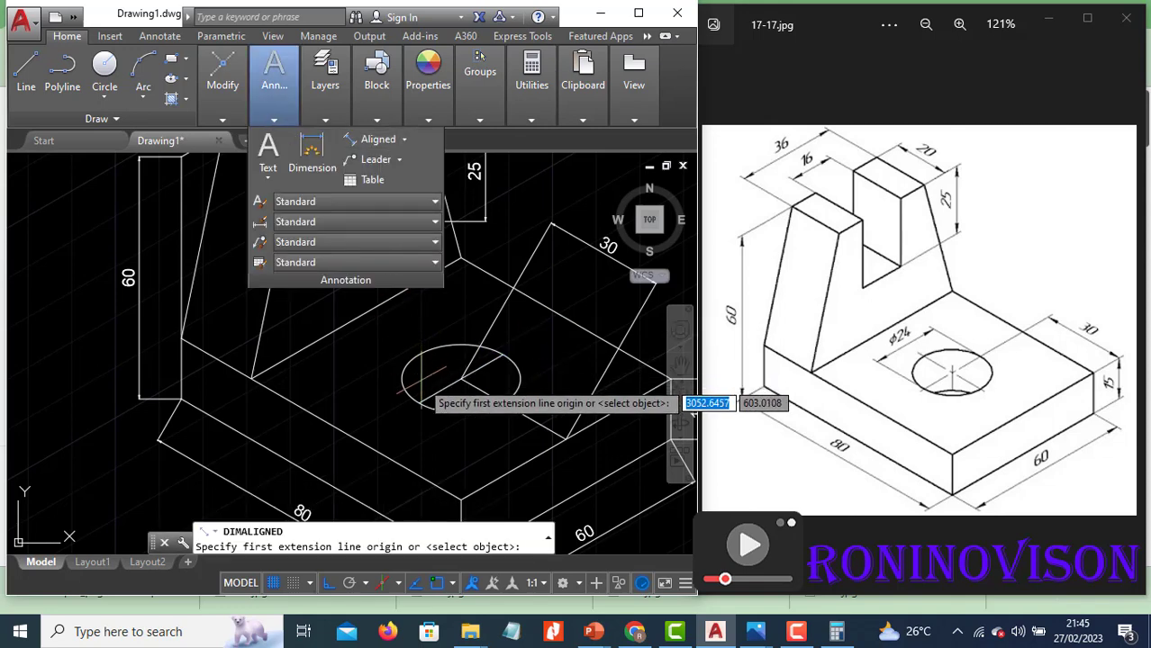
left_click(420, 401)
left_click(503, 355)
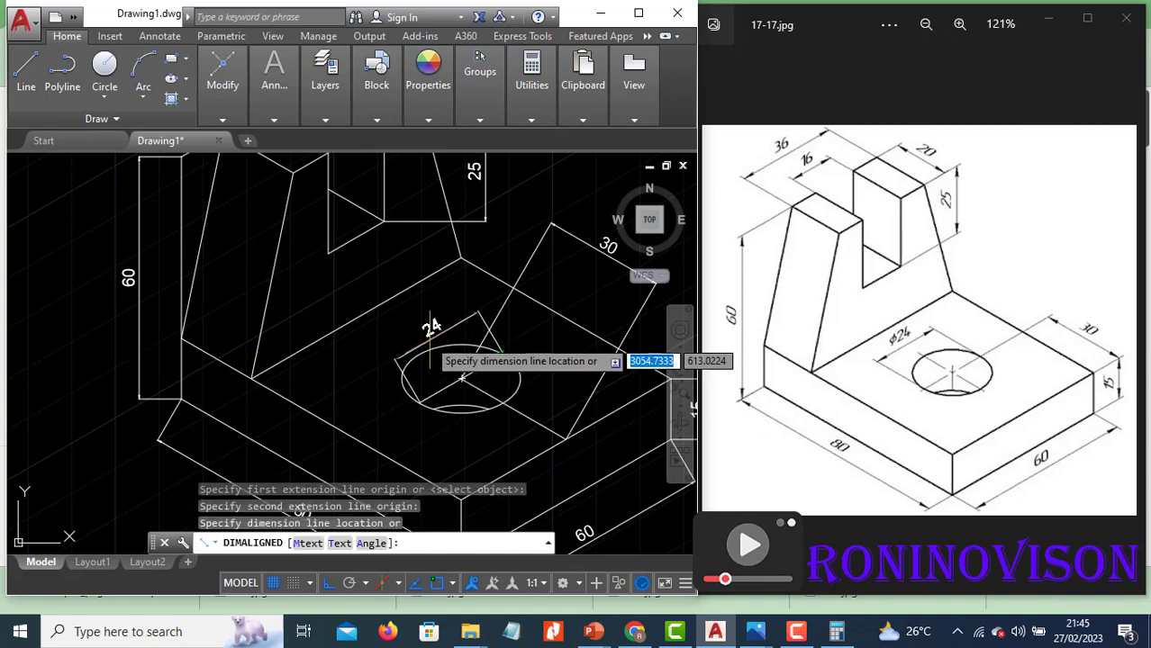
left_click(407, 322)
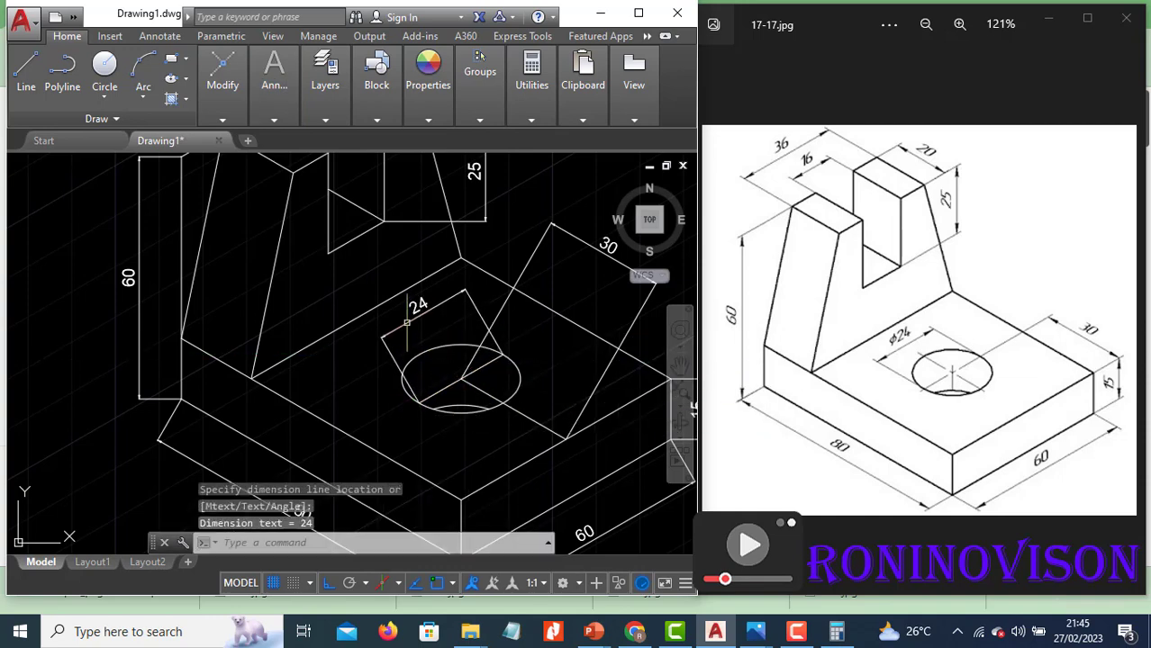
scroll(412, 346, "down", 2)
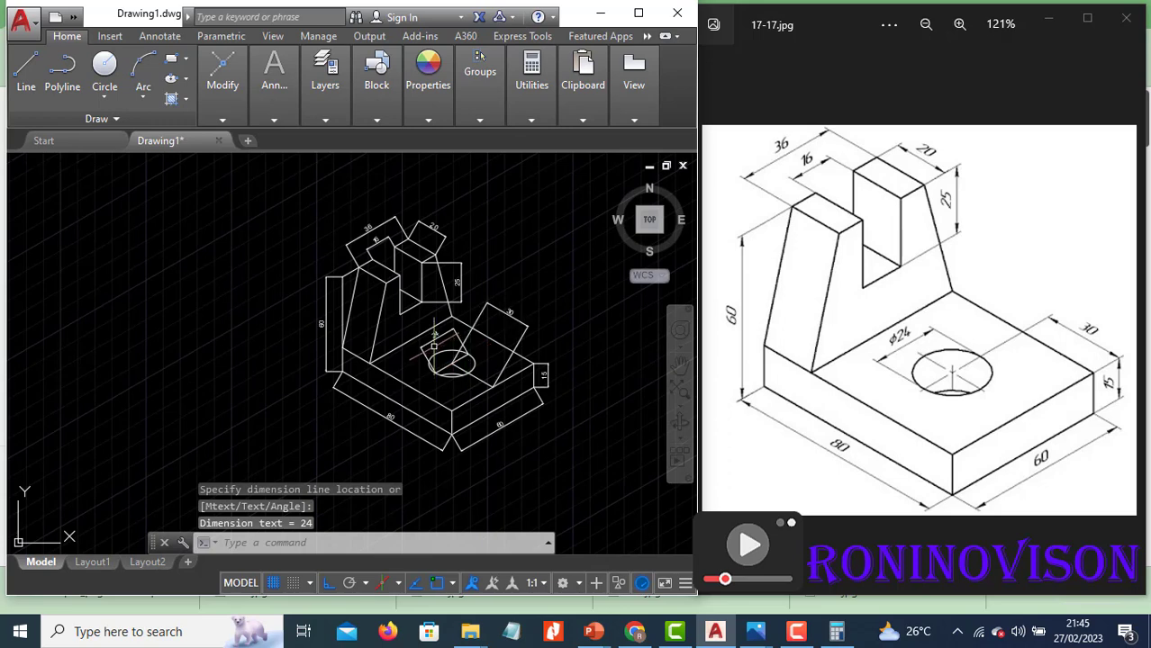
scroll(433, 345, "up", 2)
scroll(436, 337, "down", 2)
scroll(439, 335, "up", 3)
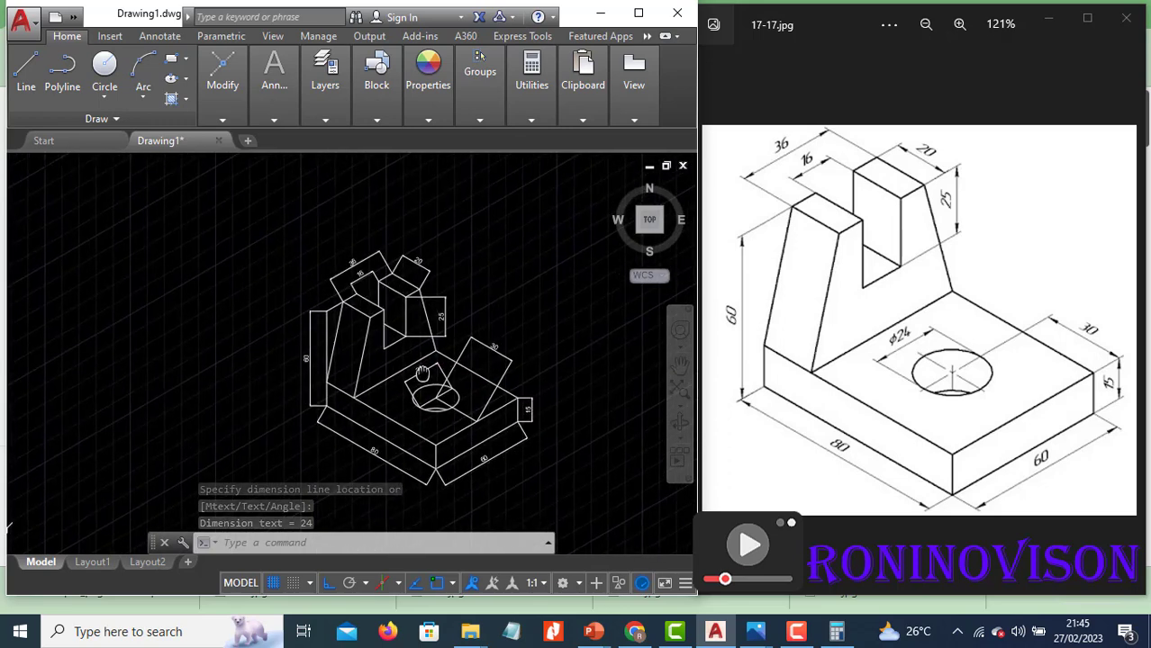
middle_click_drag(431, 344, 419, 346)
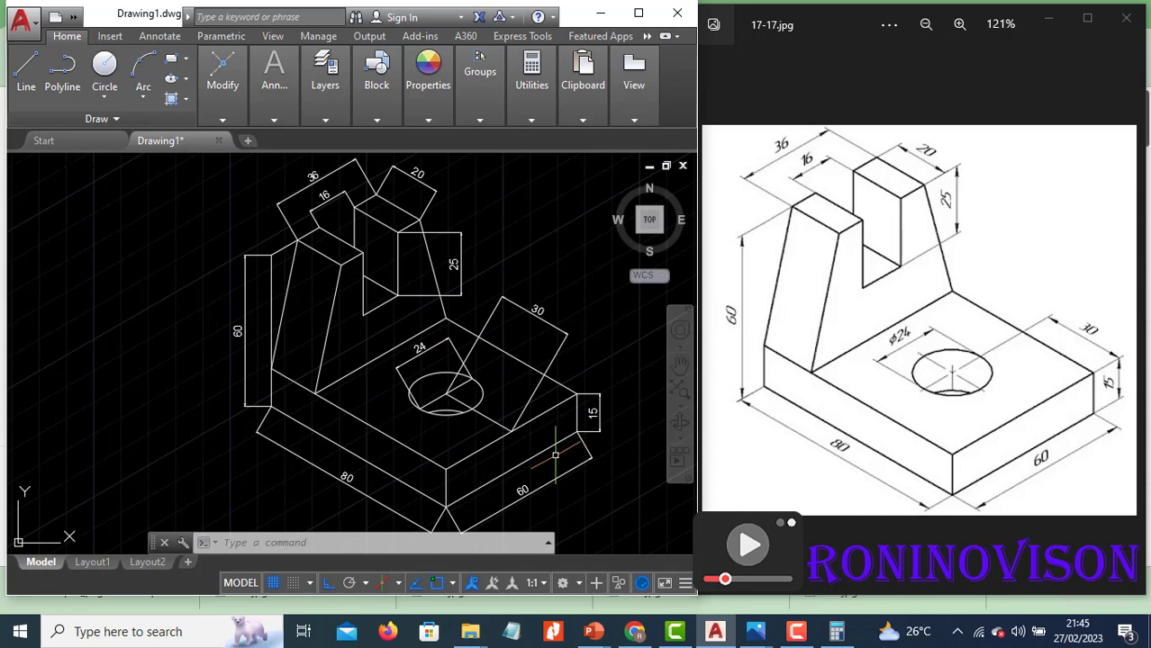
Oblique the base's 60-unit width dimension so its extension lines run vertically, using the base's end corner edge as direction.
type("e")
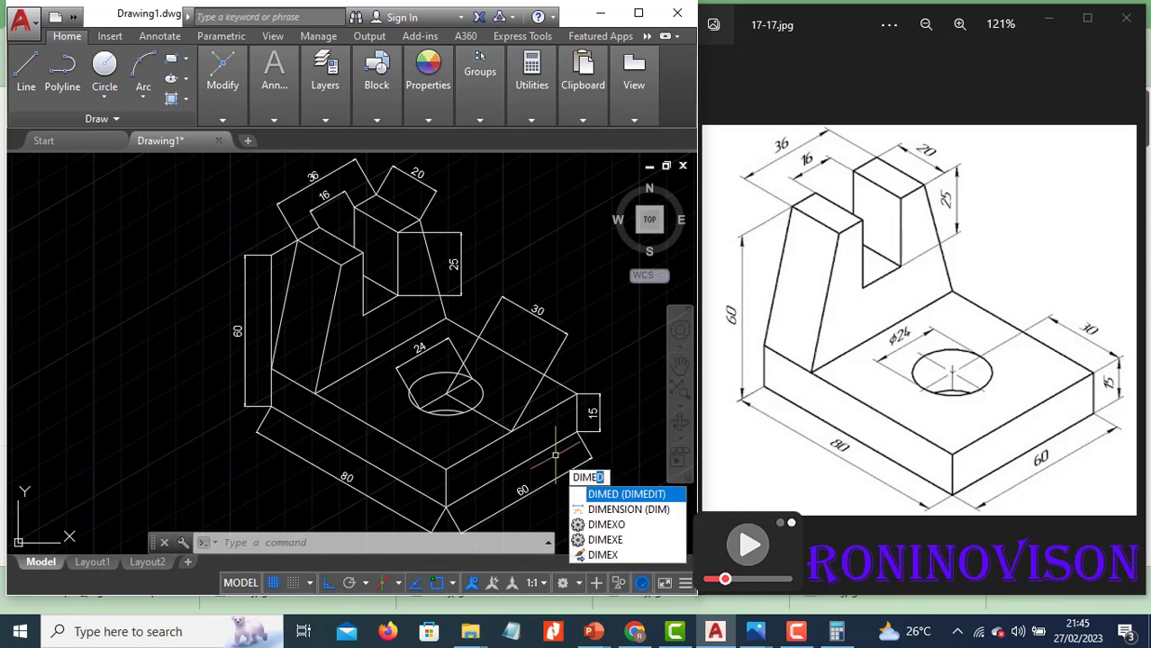
left_click(632, 489)
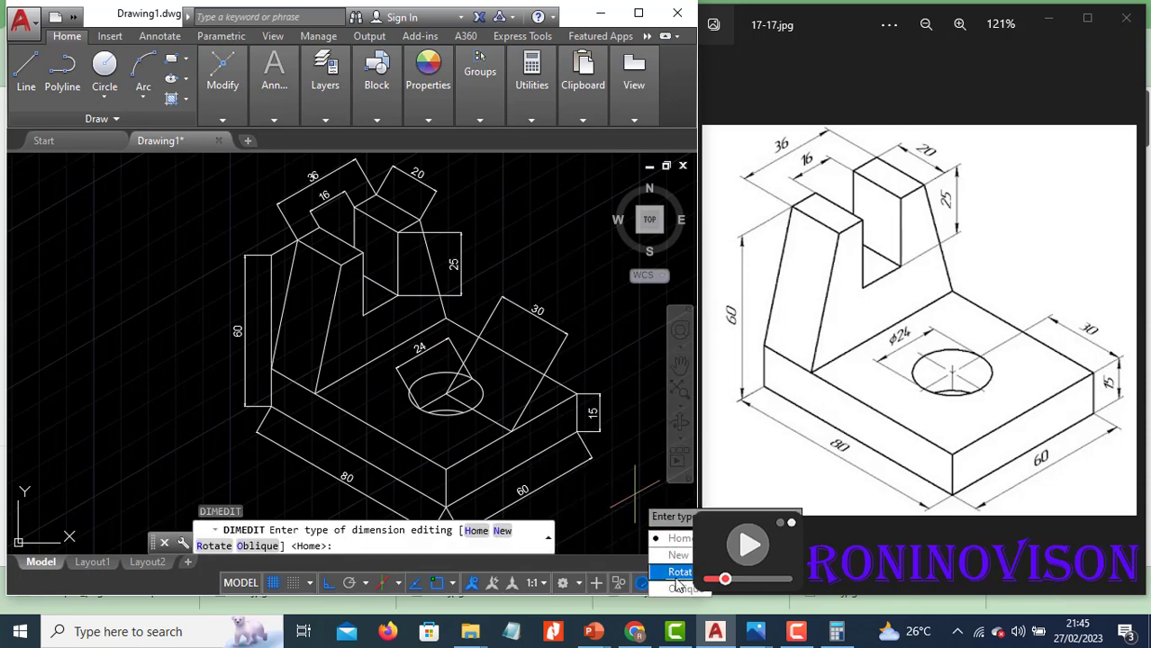
left_click(678, 587)
left_click(587, 457)
key("Return")
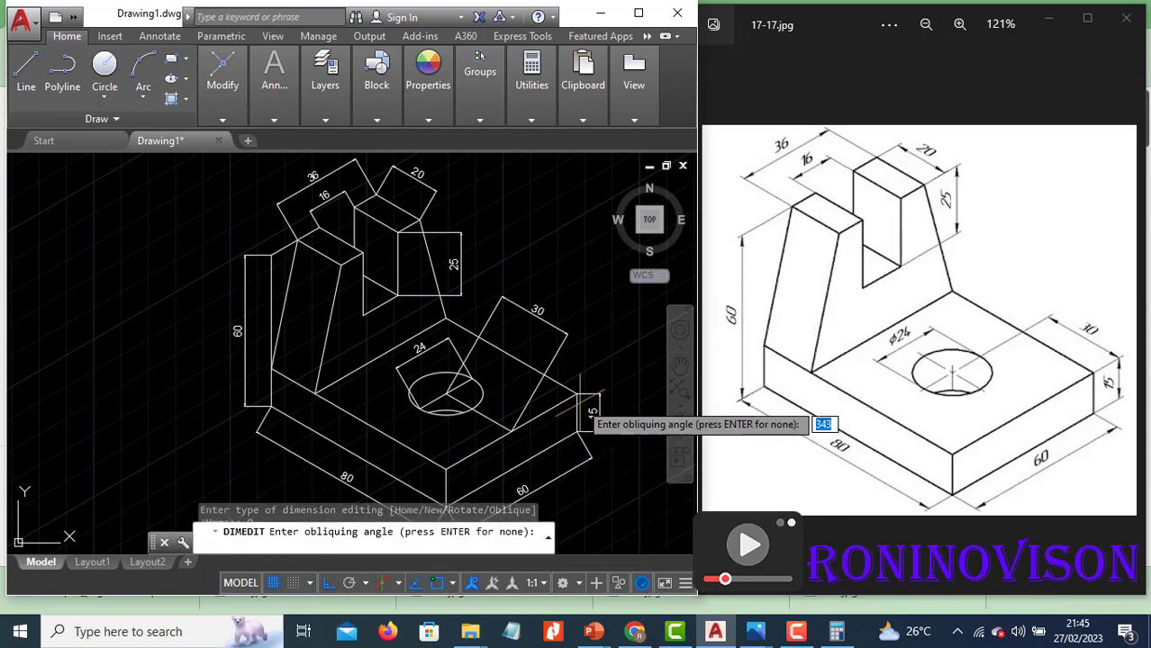
left_click(578, 393)
left_click(577, 431)
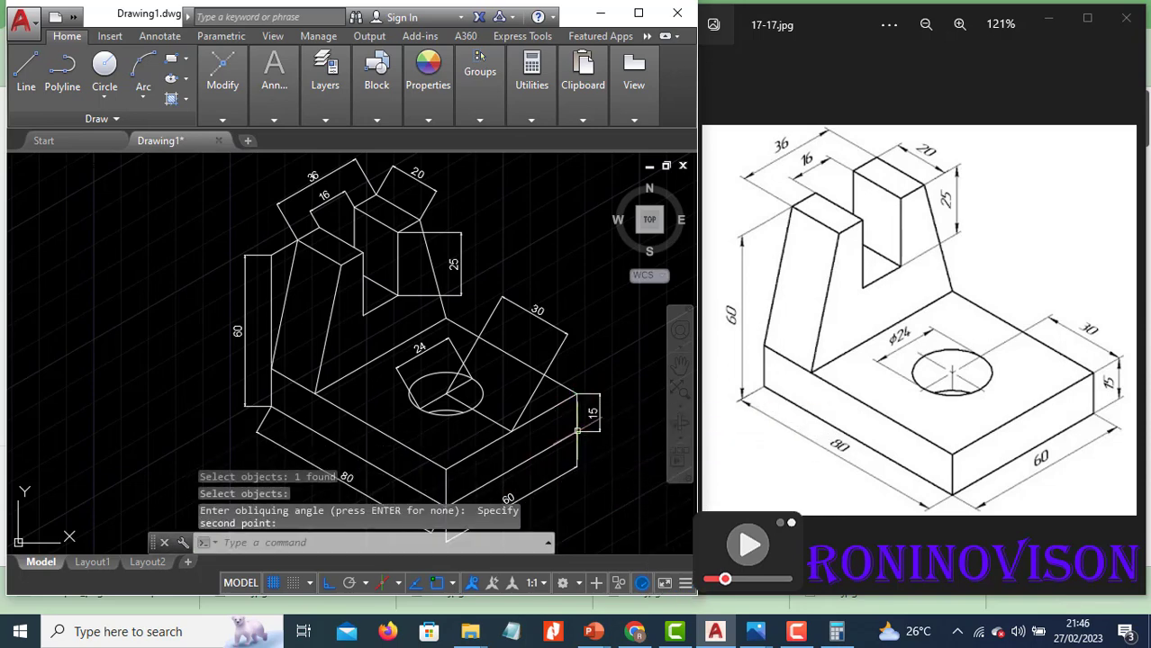
Oblique the base's 15-unit thickness dimension so its extension lines run parallel to the base's 60-unit bottom edge.
left_click(598, 464)
key("Return")
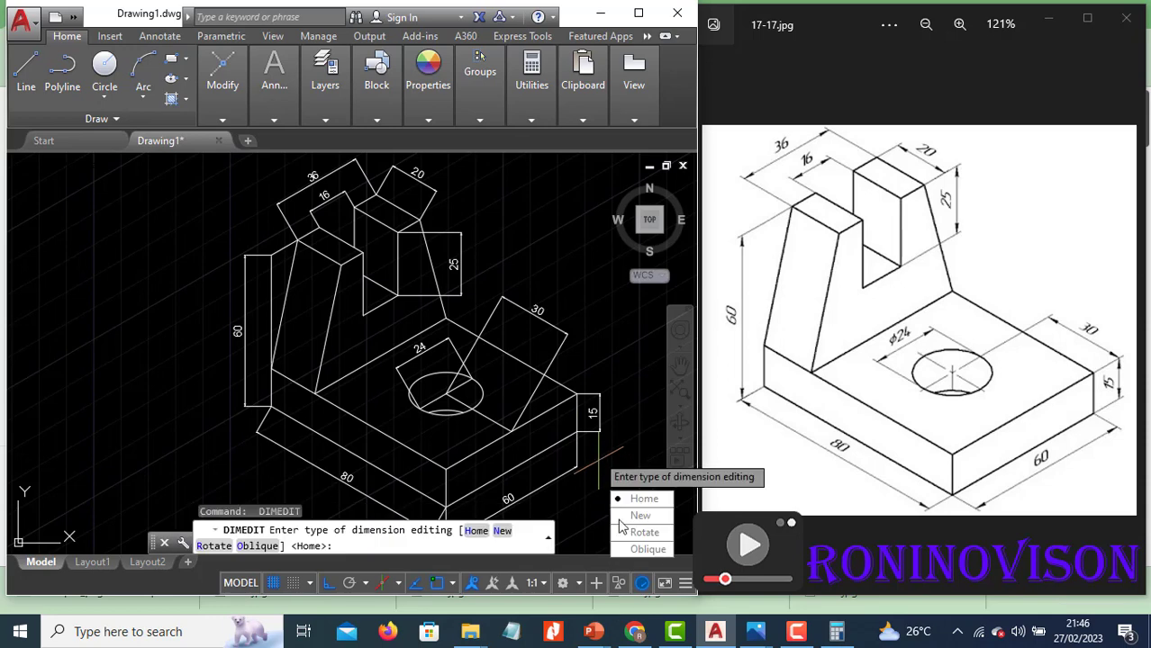
left_click(647, 549)
left_click(588, 429)
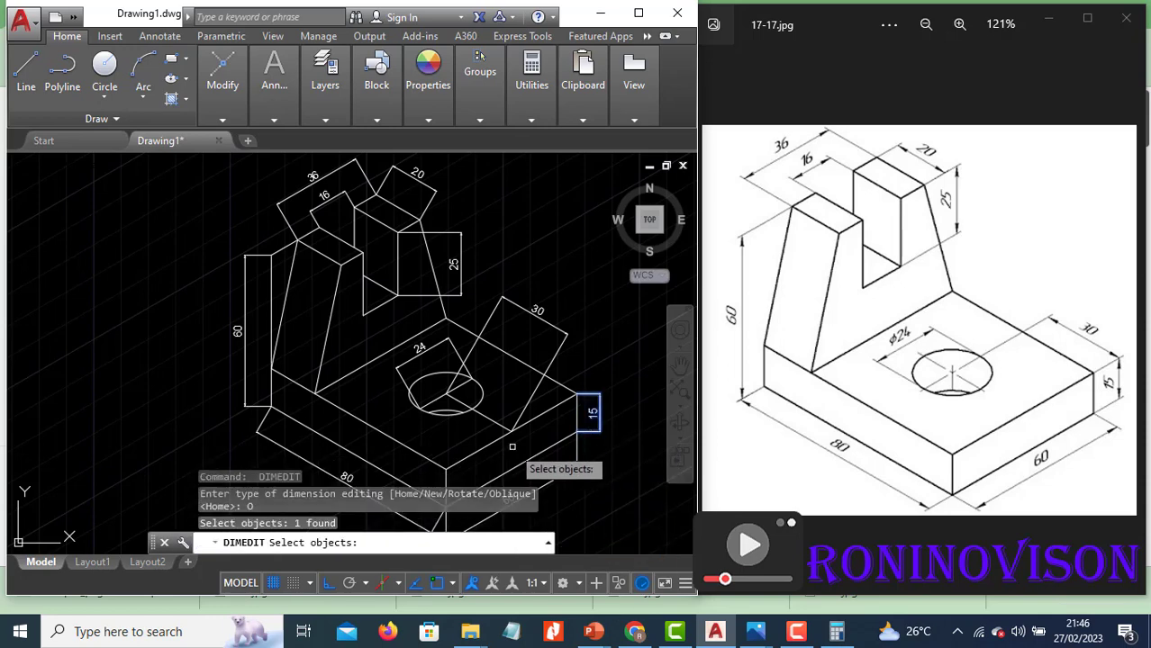
key("Return")
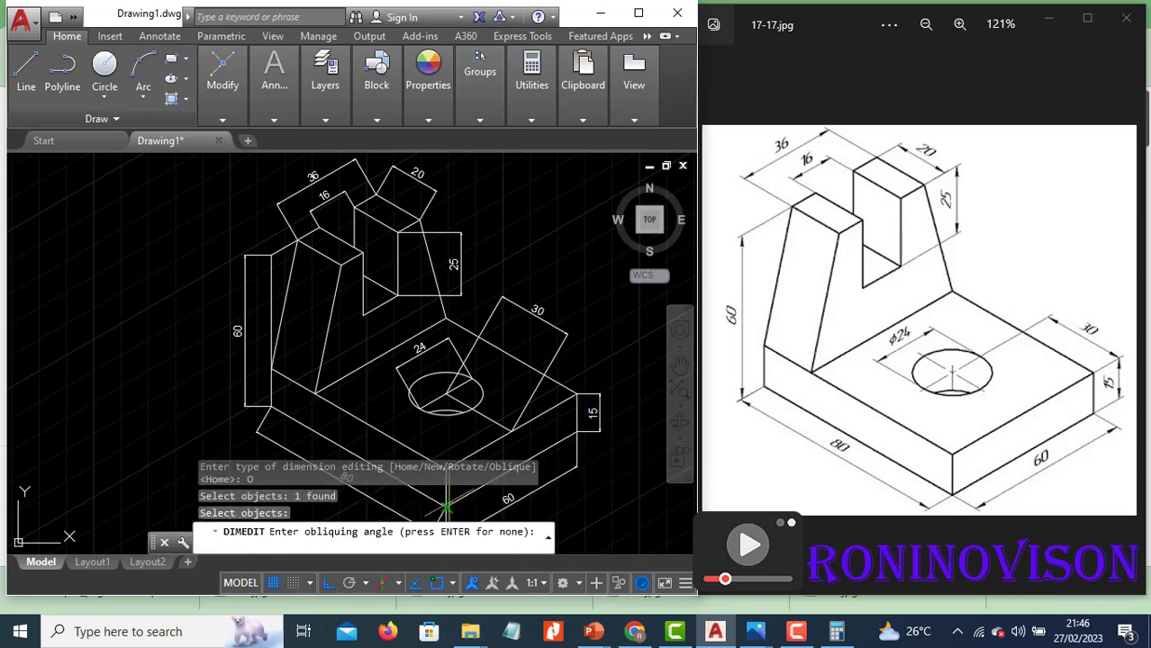
left_click(446, 519)
left_click(577, 432)
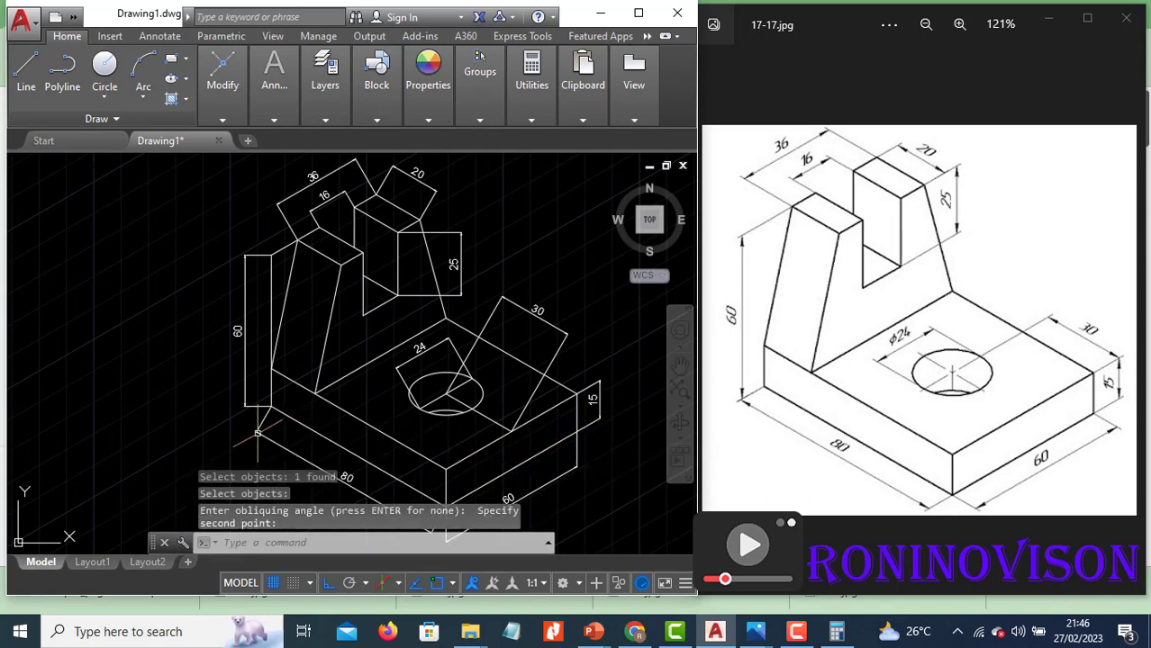
Oblique the base's 80-unit length dimension so its extension lines run vertically, using the base's end corner edge as direction.
key("Return")
left_click(202, 478)
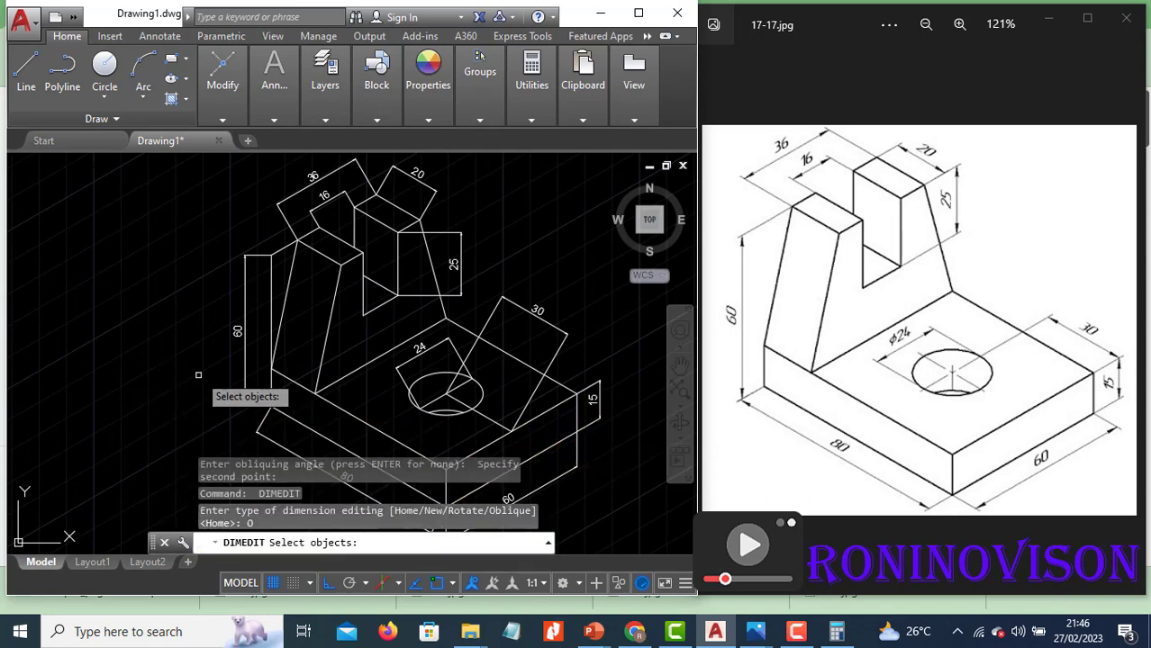
left_click(256, 421)
key("Return")
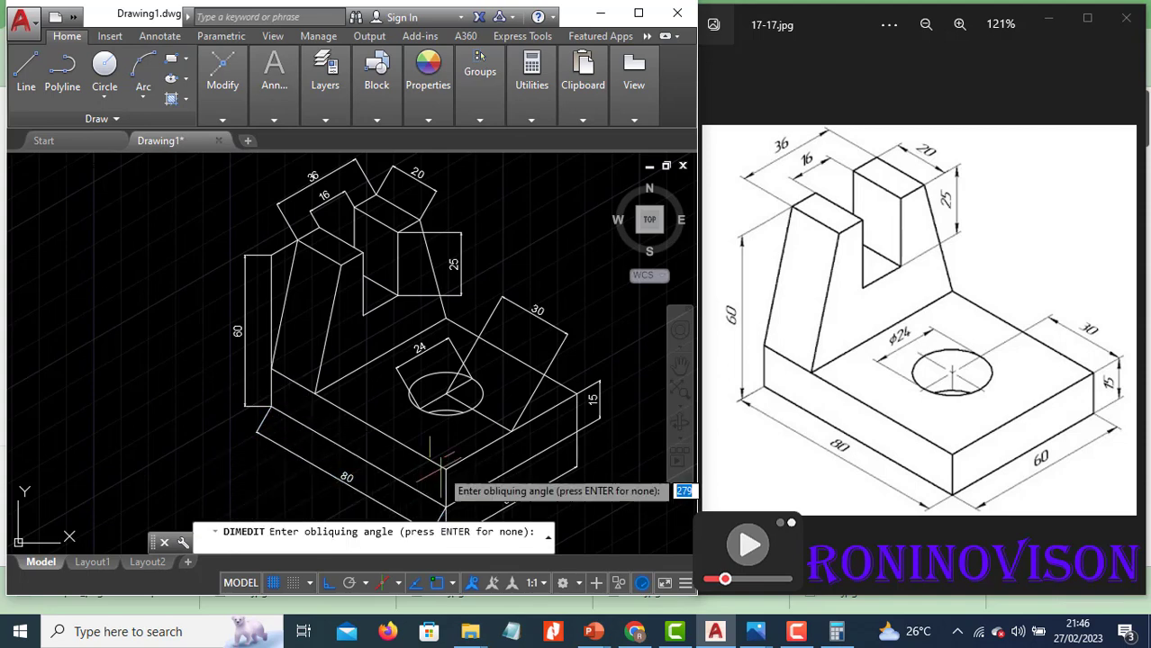
left_click(578, 394)
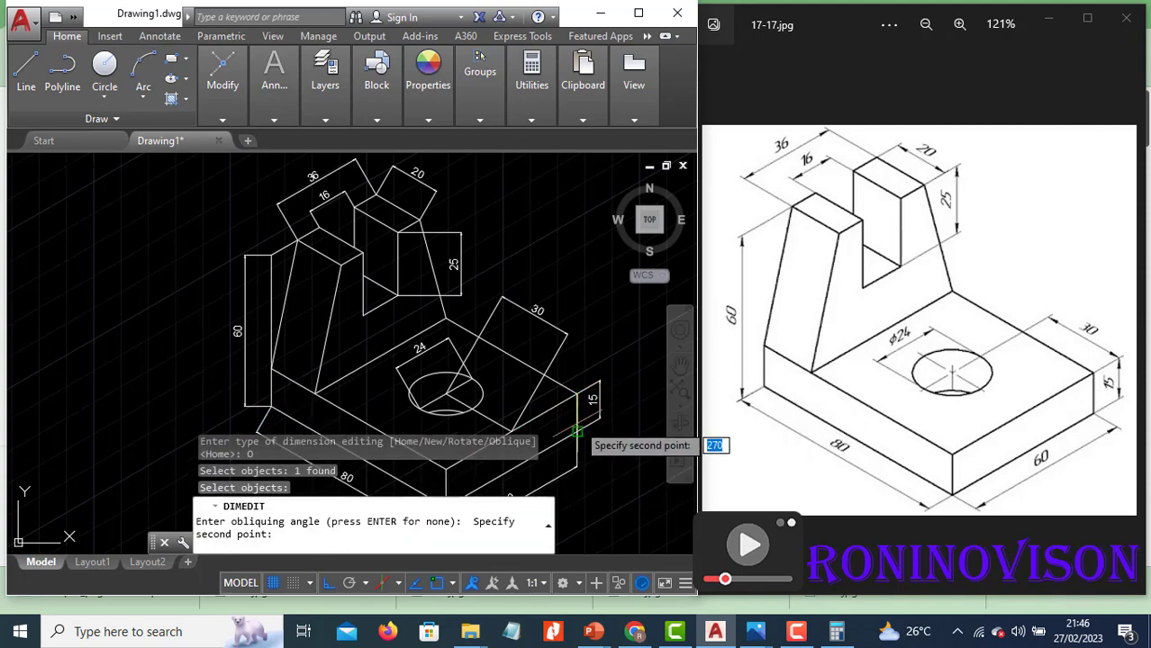
left_click(577, 432)
Oblique the upright's 60-unit height dimension so its extension lines follow the base's 80-unit back edge.
left_click(312, 393)
key("Return")
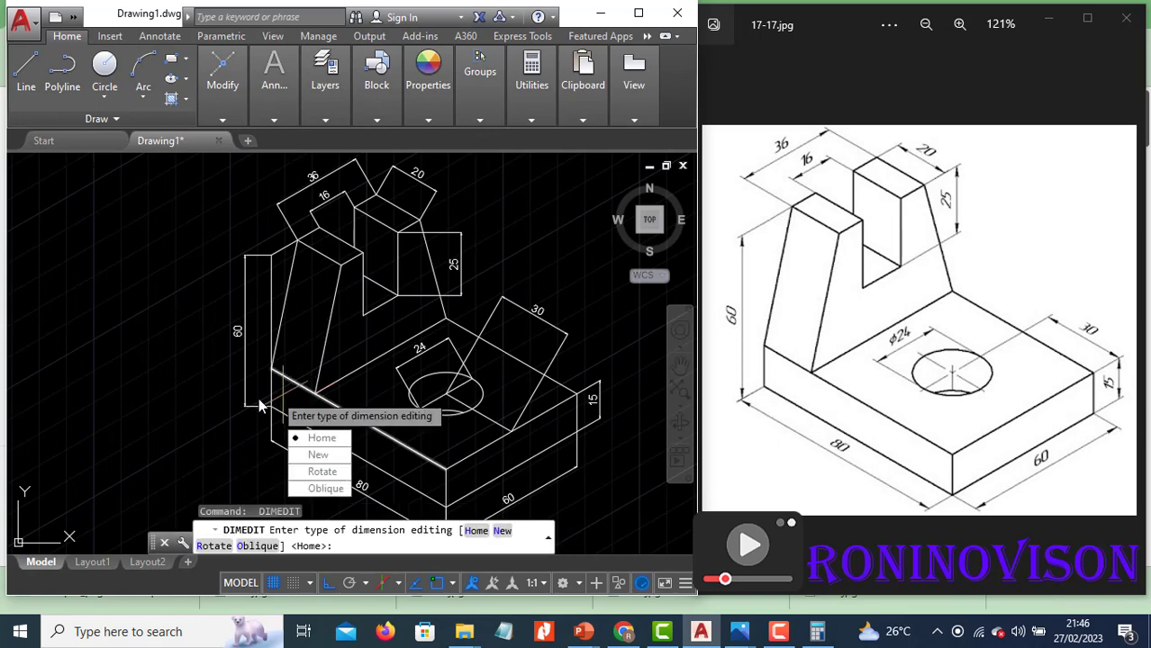
left_click(326, 486)
left_click(249, 396)
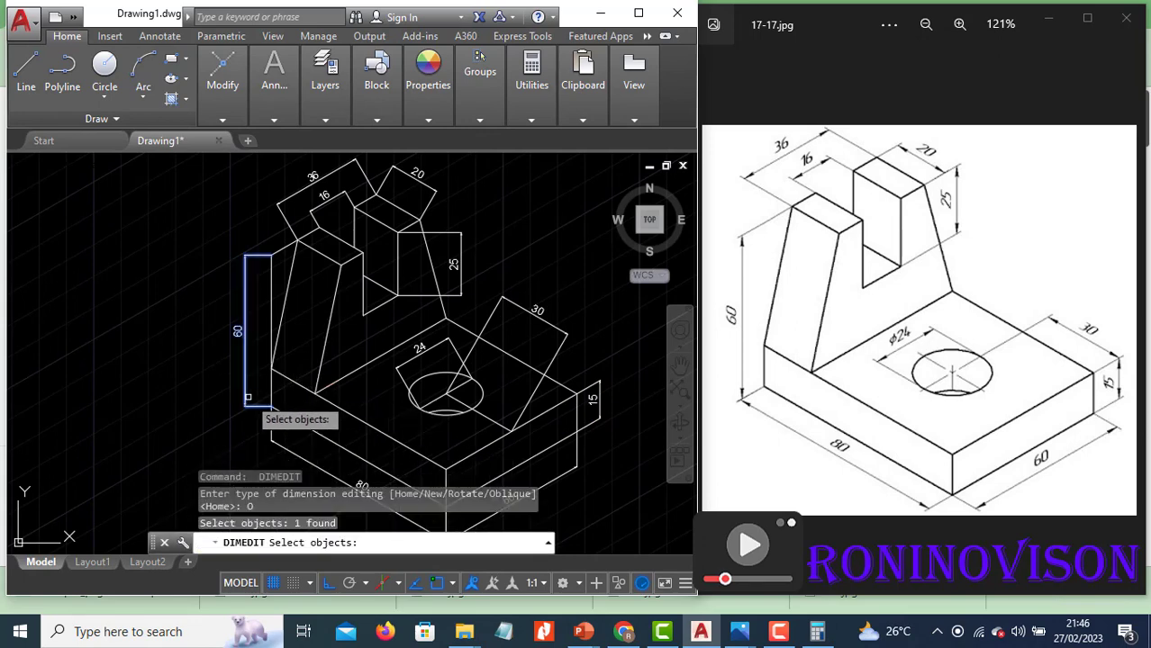
key("Return")
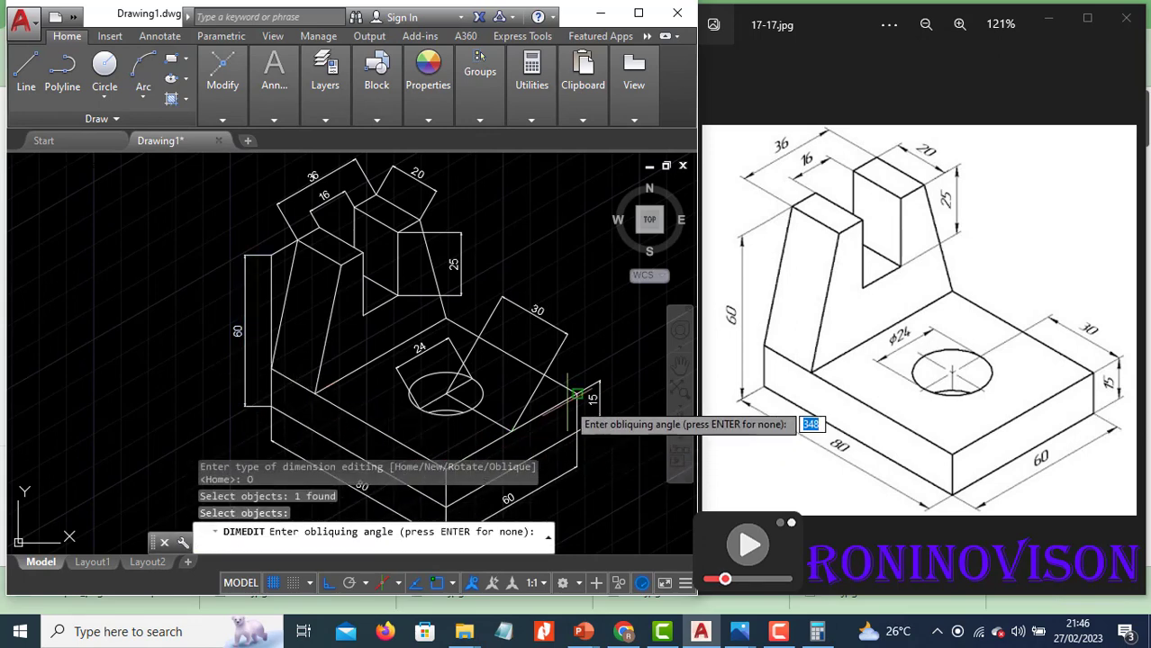
left_click(575, 395)
left_click(423, 313)
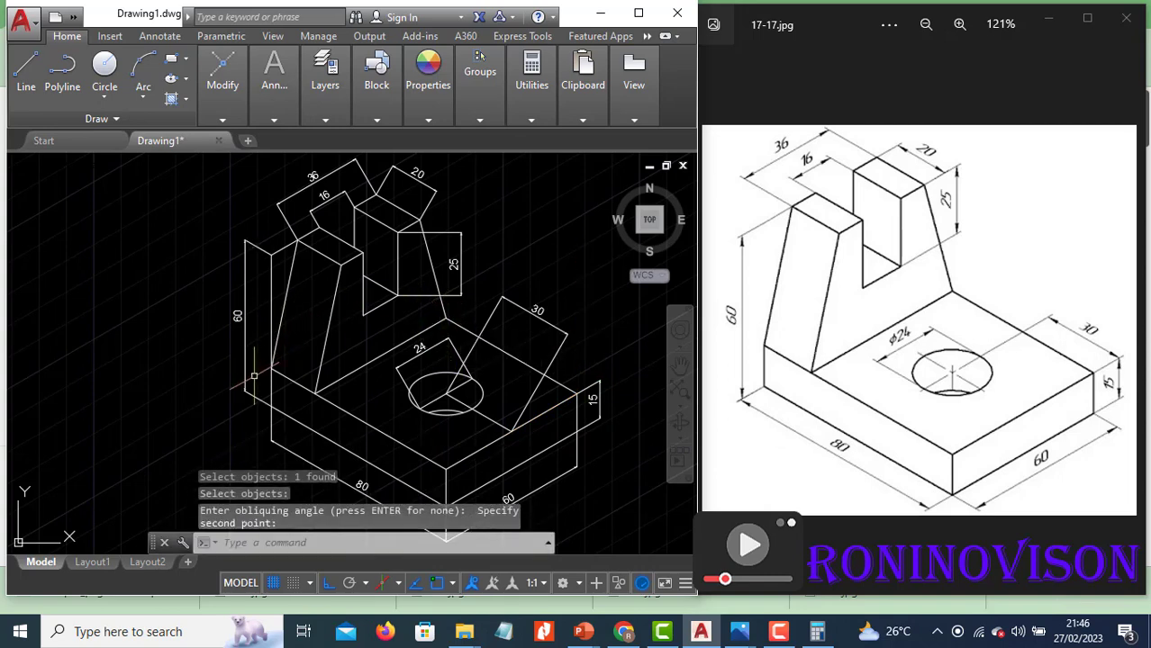
Try to oblique the upright's 60-unit height dimension along the vertical corner edge of the base's end.
key("Return")
key("Return")
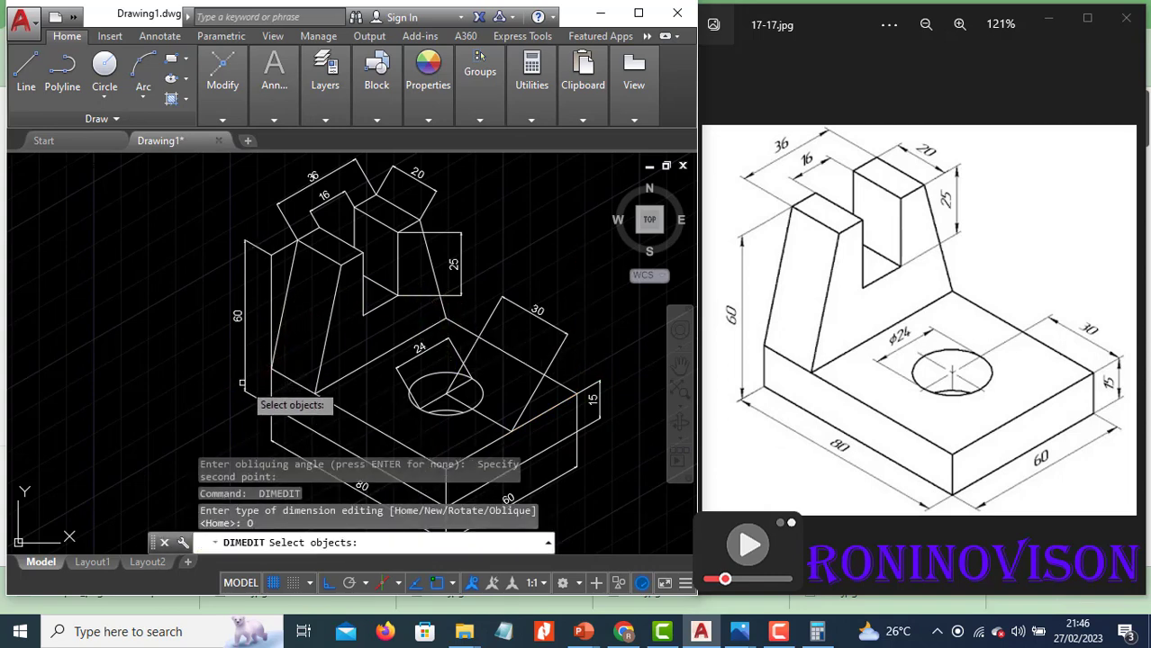
left_click(242, 382)
key("Return")
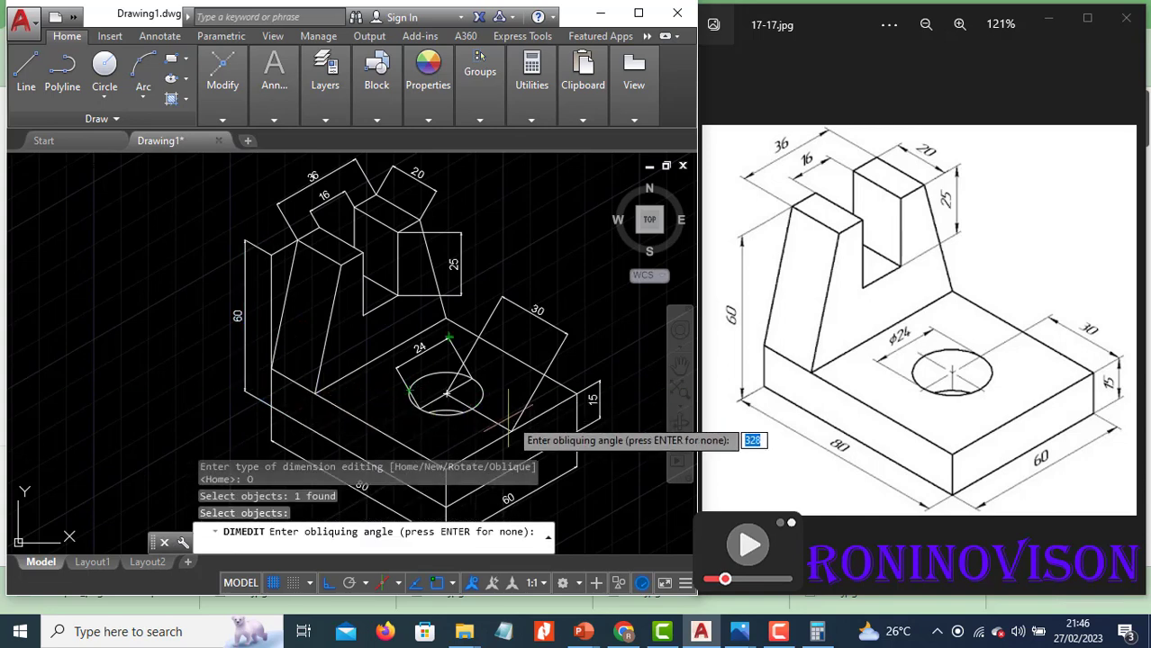
left_click(577, 393)
left_click(580, 433)
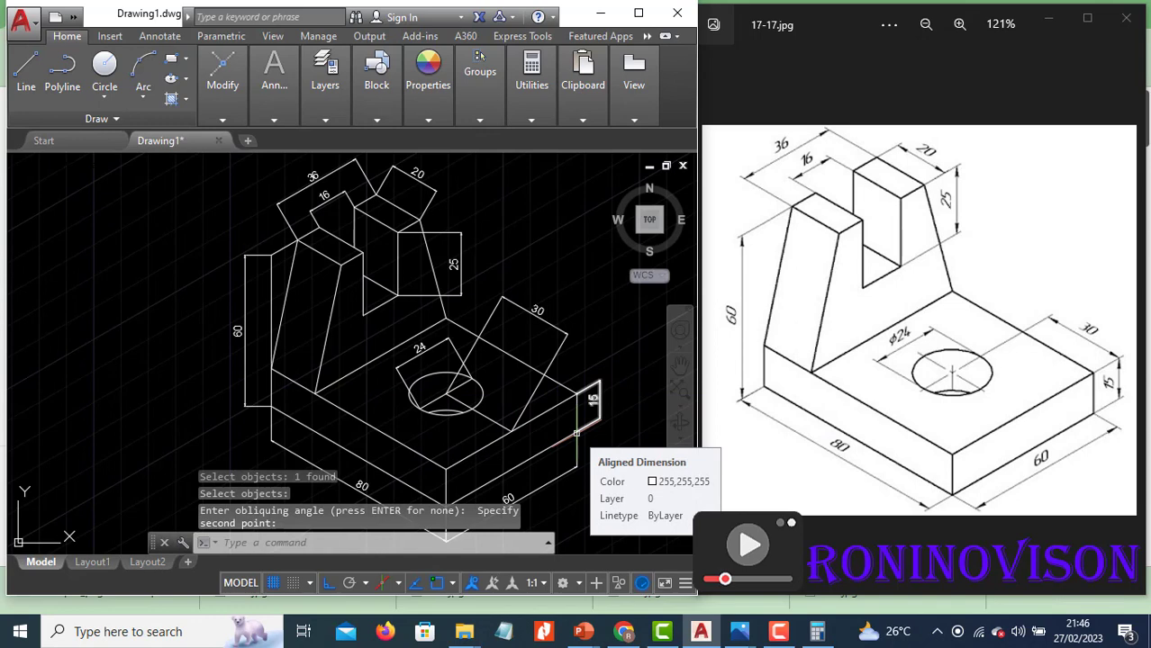
Oblique the upright's 60-unit height dimension parallel to the line where the upright meets the base's top face.
key("Return")
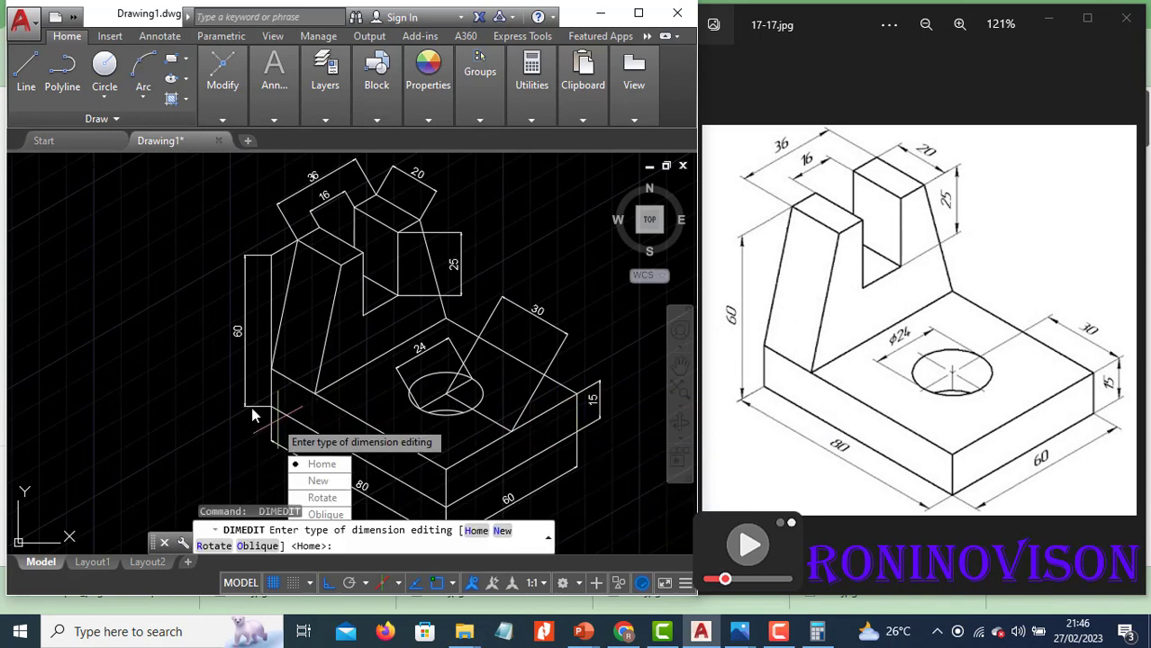
left_click(346, 515)
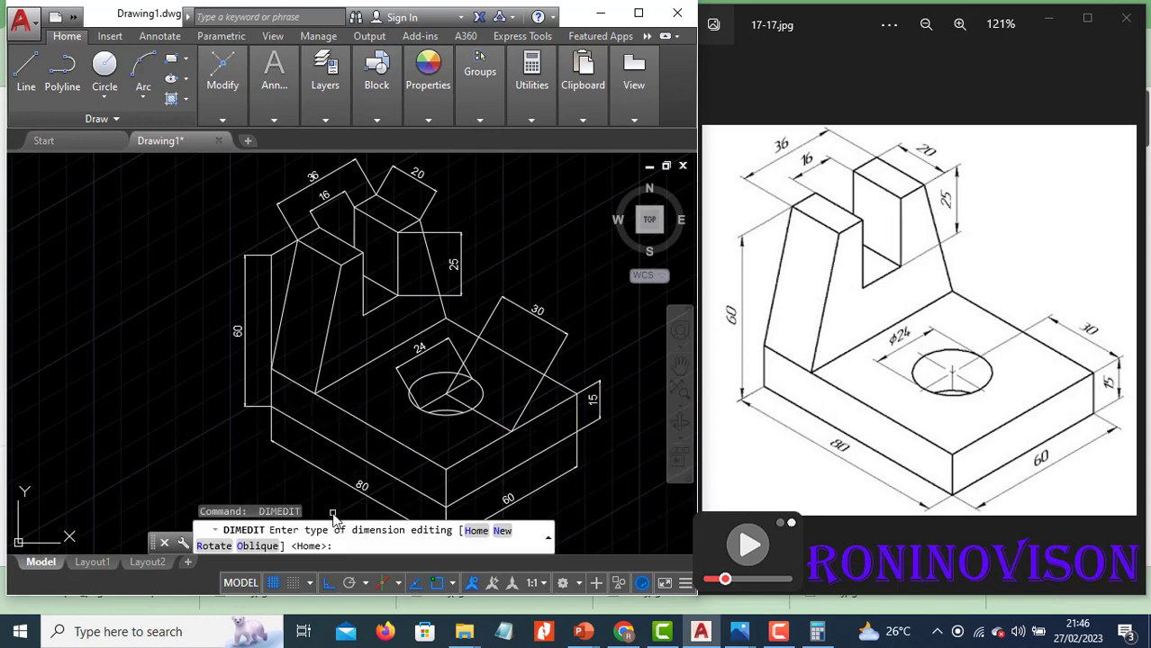
left_click(251, 405)
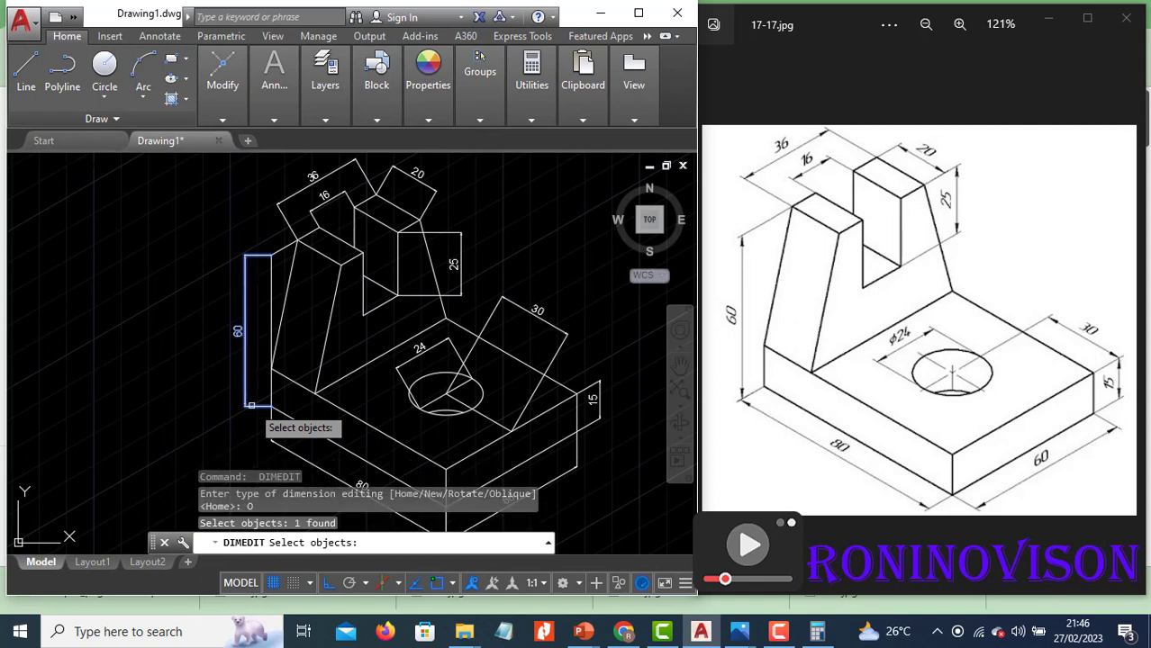
key("Return")
left_click(443, 320)
left_click(315, 395)
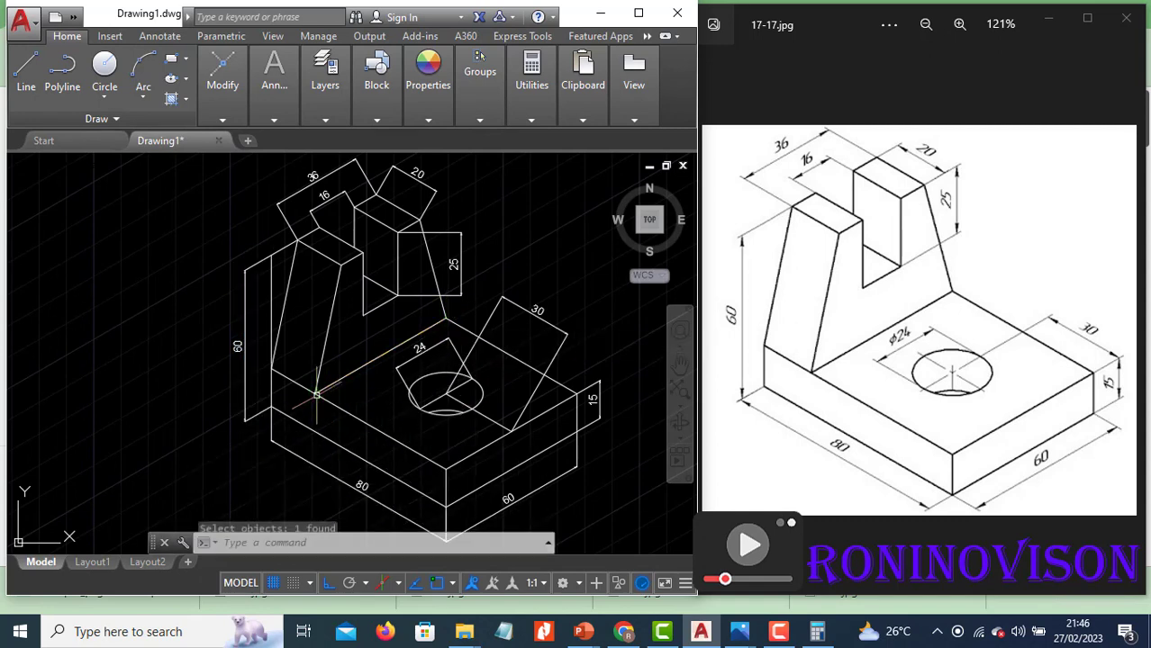
Oblique the base's 80-unit length dimension parallel to the line where the upright meets the base's top face.
key("Return")
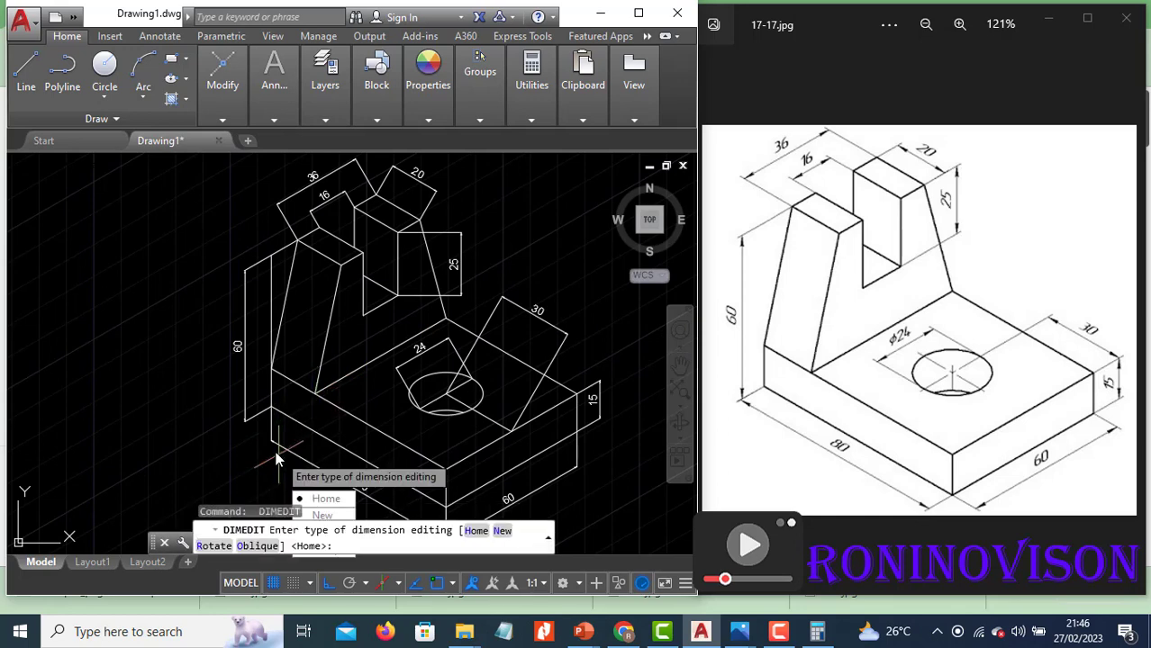
left_click(264, 546)
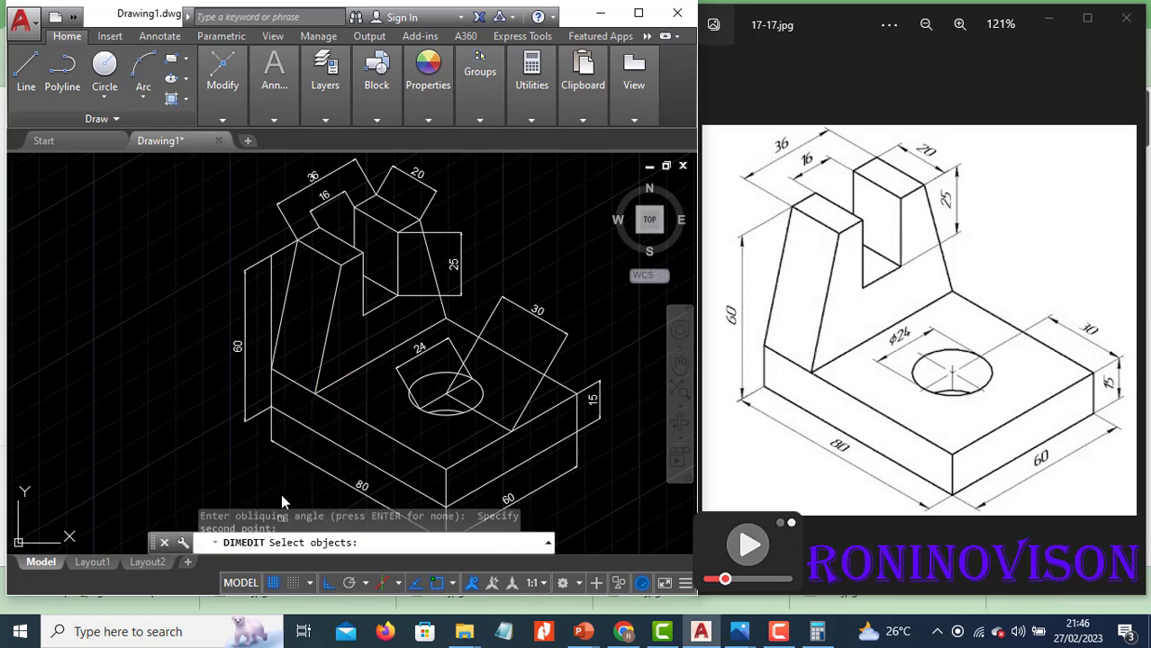
left_click(271, 438)
key("Return")
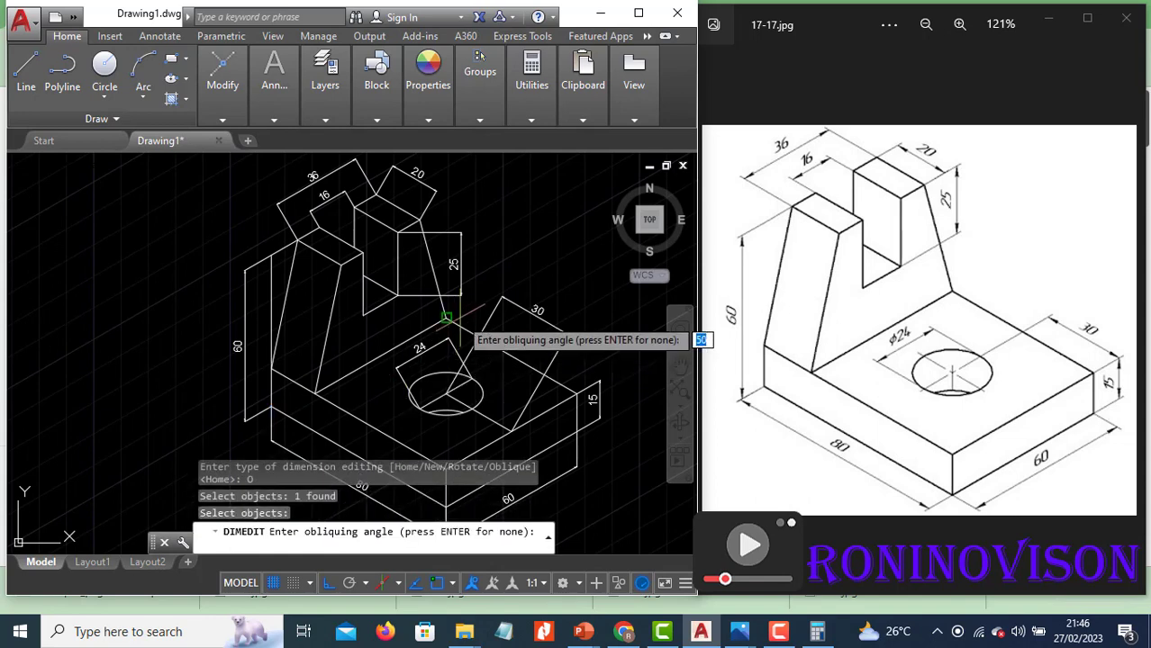
left_click(446, 318)
left_click(323, 385)
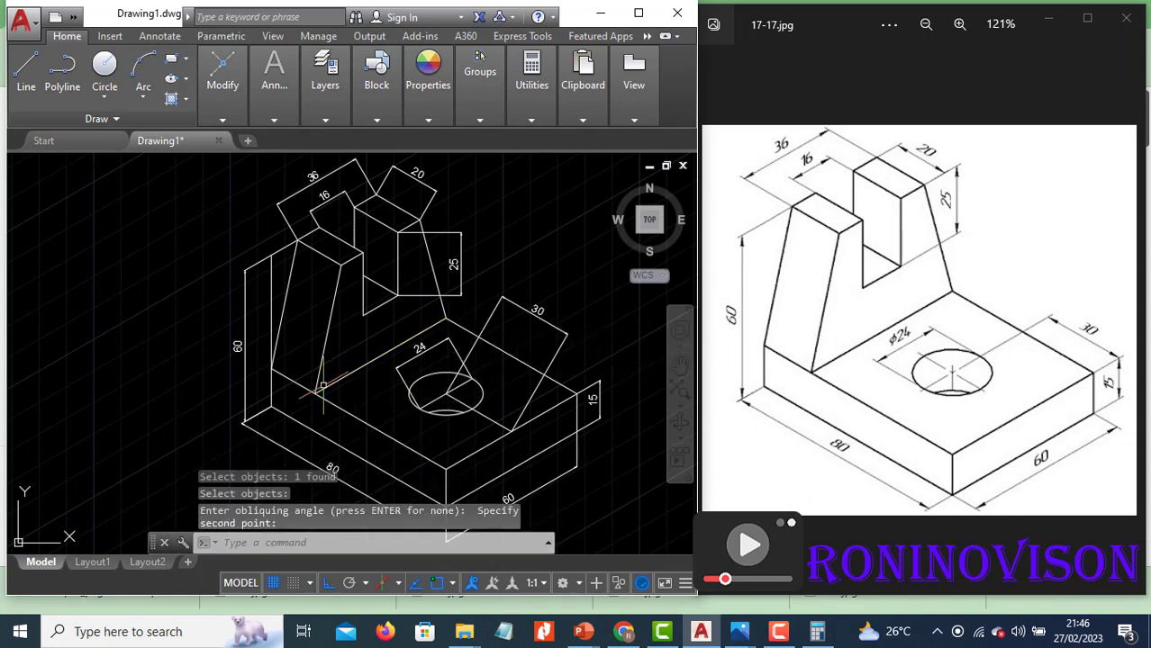
Oblique the upright's 36-unit top width dimension so its extension lines run parallel to the upright's 20-unit top edge.
key("Return")
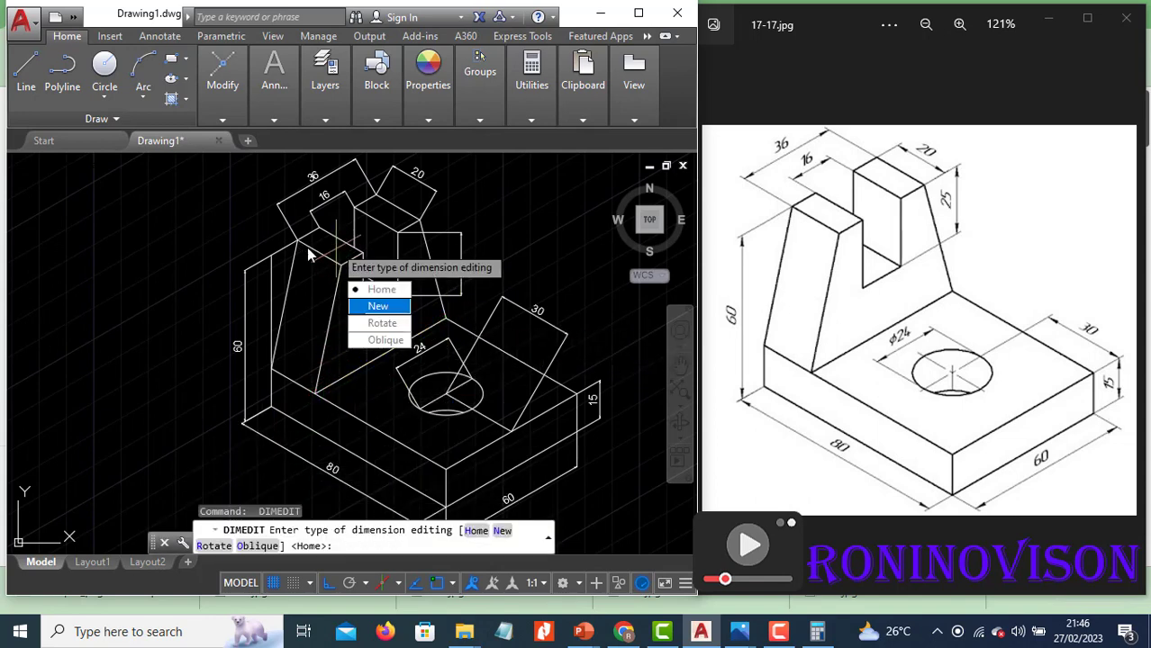
left_click(369, 340)
left_click(309, 187)
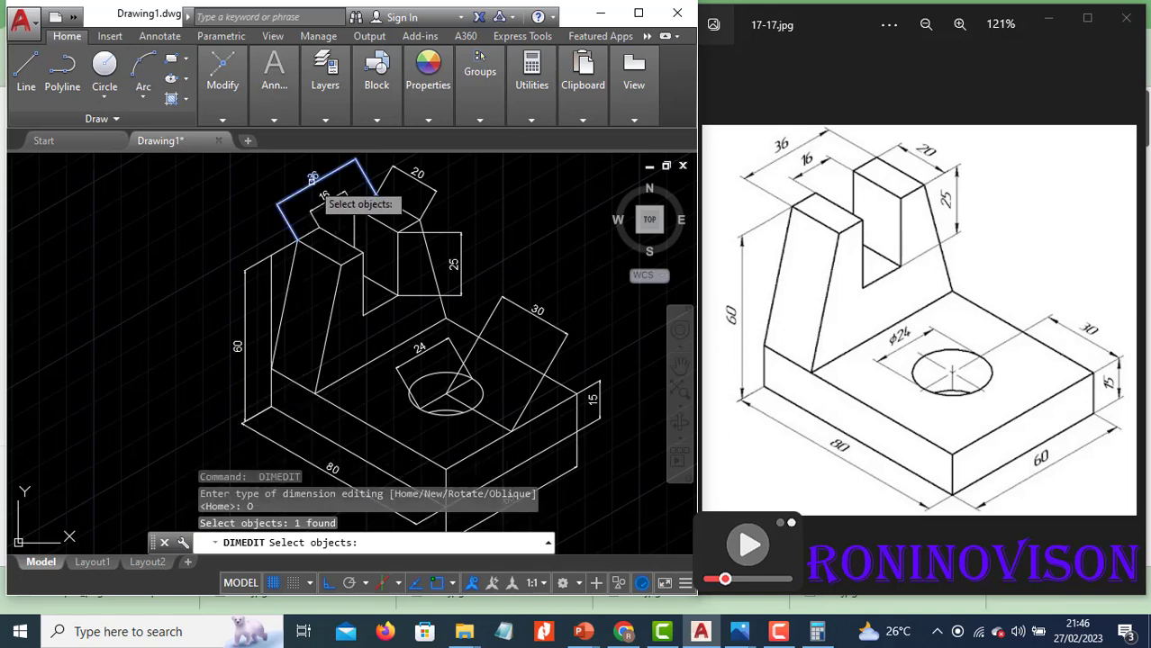
key("Return")
left_click(300, 239)
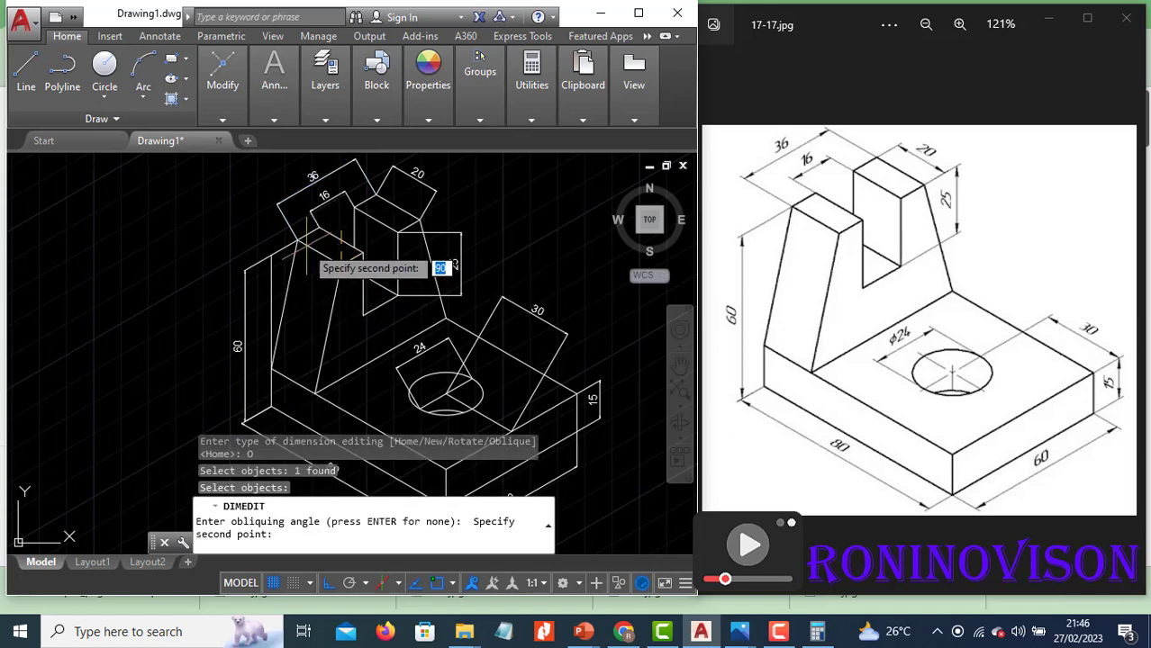
left_click(338, 258)
Oblique the 16-unit dimension above the slot so its extension lines run parallel to the upright's 20-unit top edge.
key("Return")
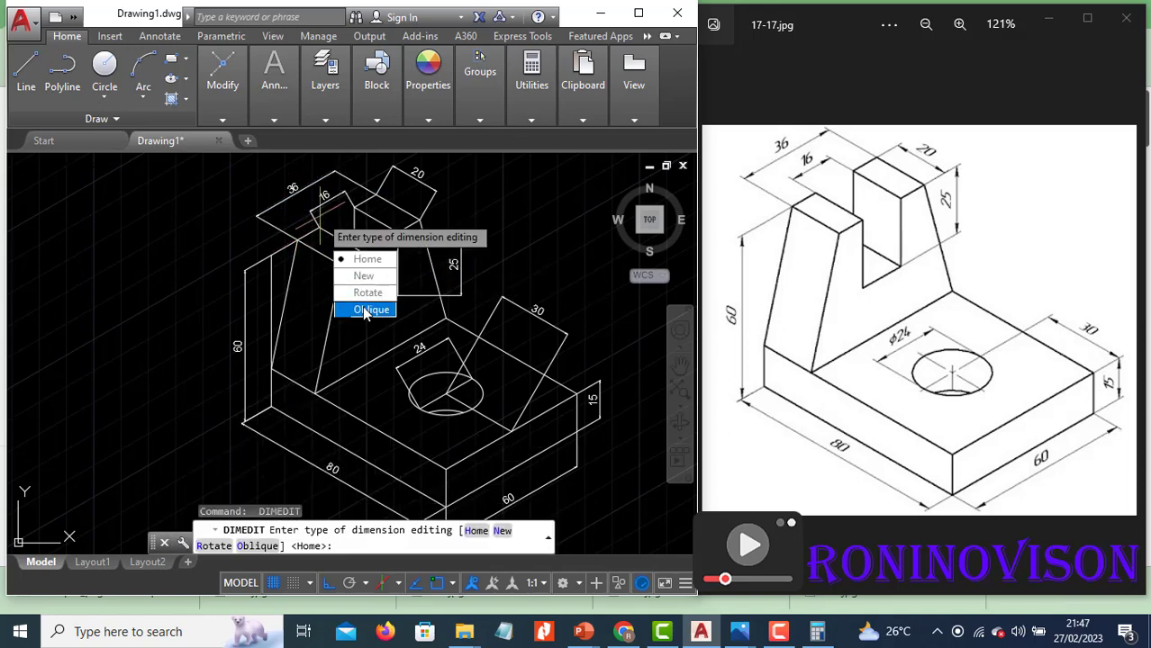
left_click(365, 311)
left_click(330, 214)
key("Return")
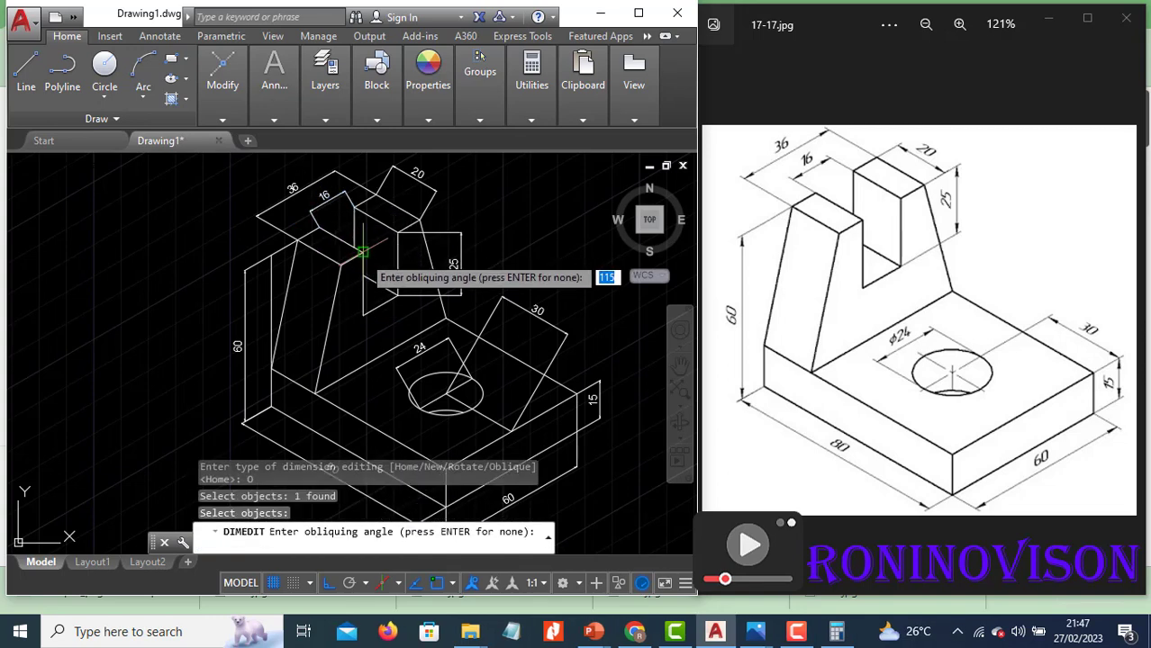
left_click(323, 210)
left_click(334, 238)
Oblique the upright's 20-unit top depth dimension so its extension lines run parallel to the top's short 36-direction edge.
key("Return")
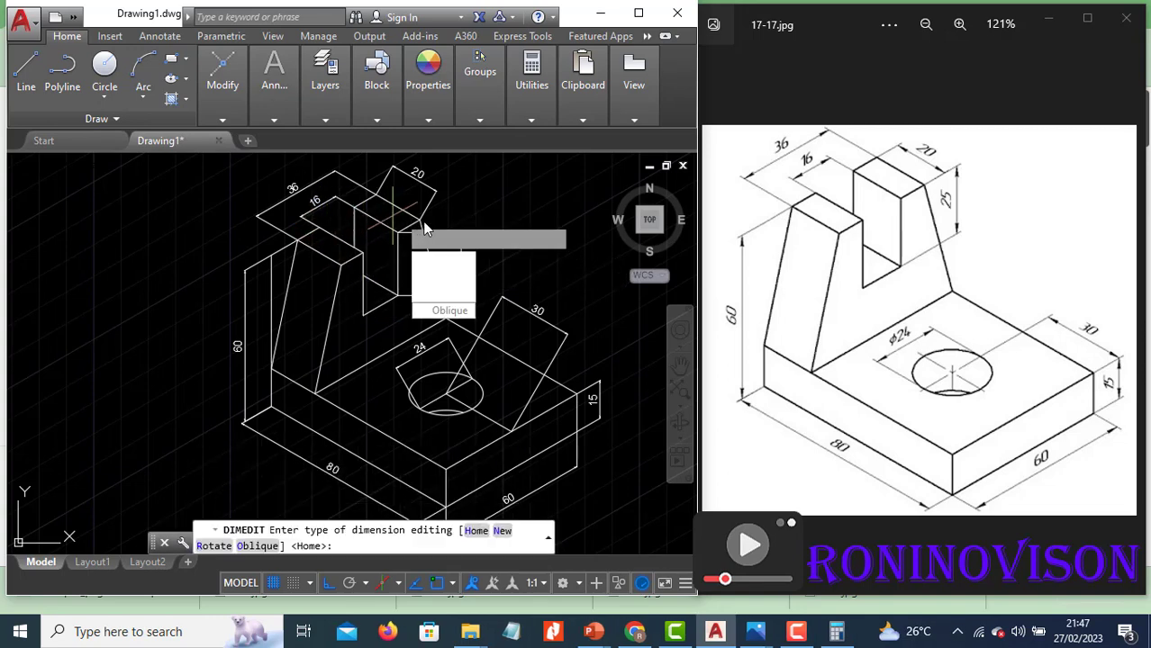
left_click(446, 308)
left_click(422, 198)
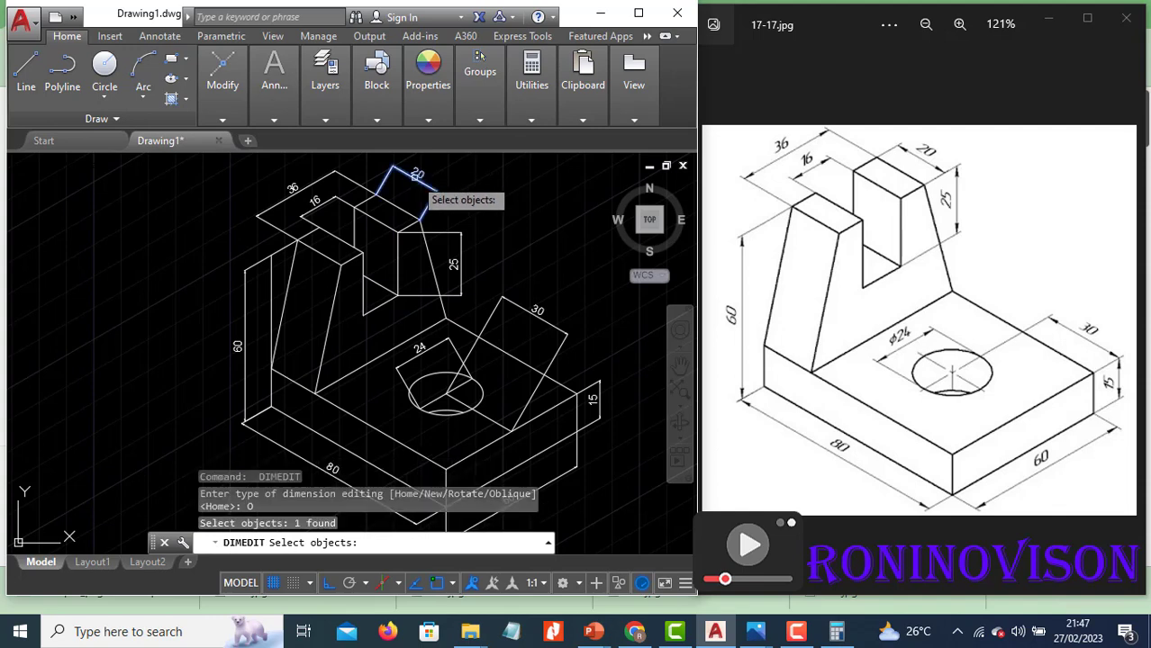
key("Return")
left_click(354, 208)
left_click(376, 194)
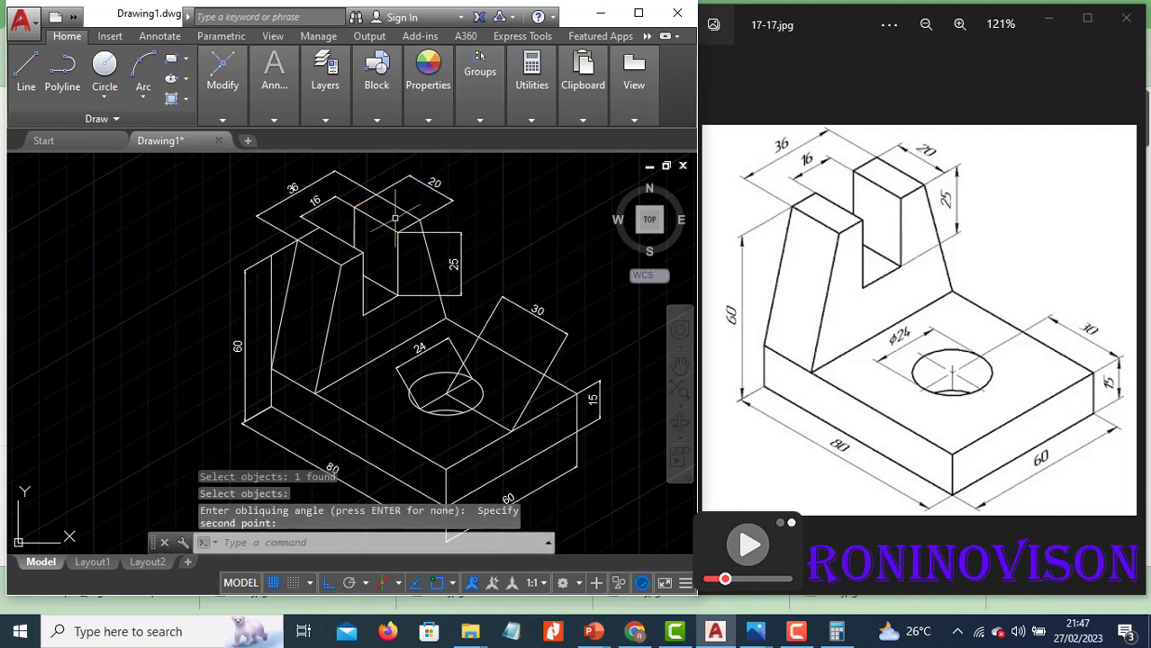
Oblique the upright's 25-unit slot depth dimension so its extension lines run parallel to the top's short 36-direction edge.
left_click(441, 252)
key("Return")
left_click(486, 338)
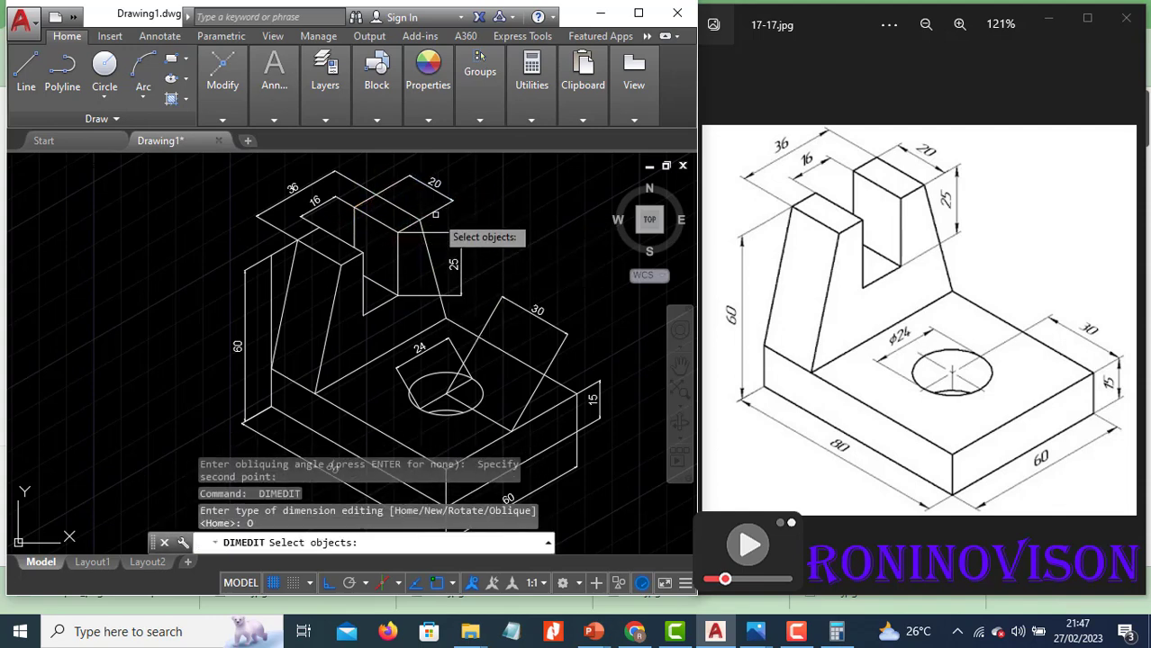
left_click(436, 237)
key("Return")
left_click(397, 232)
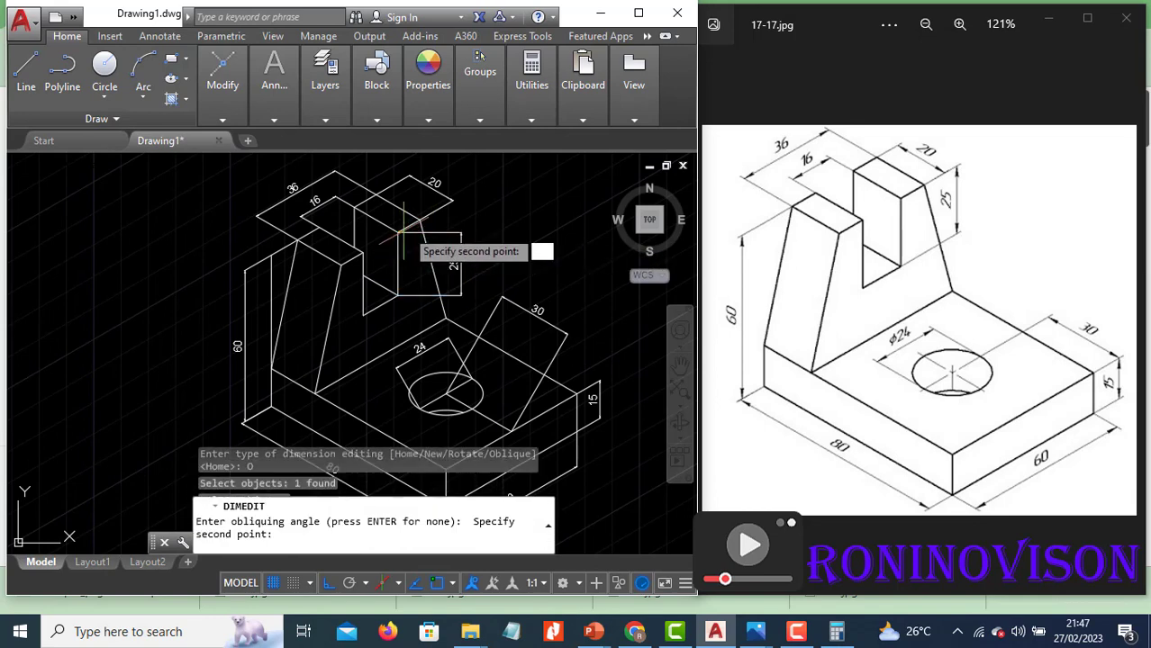
left_click(478, 422)
Oblique the hole's 30-unit location dimension so its extension lines run parallel to the base's 60-unit top edge.
key("Return")
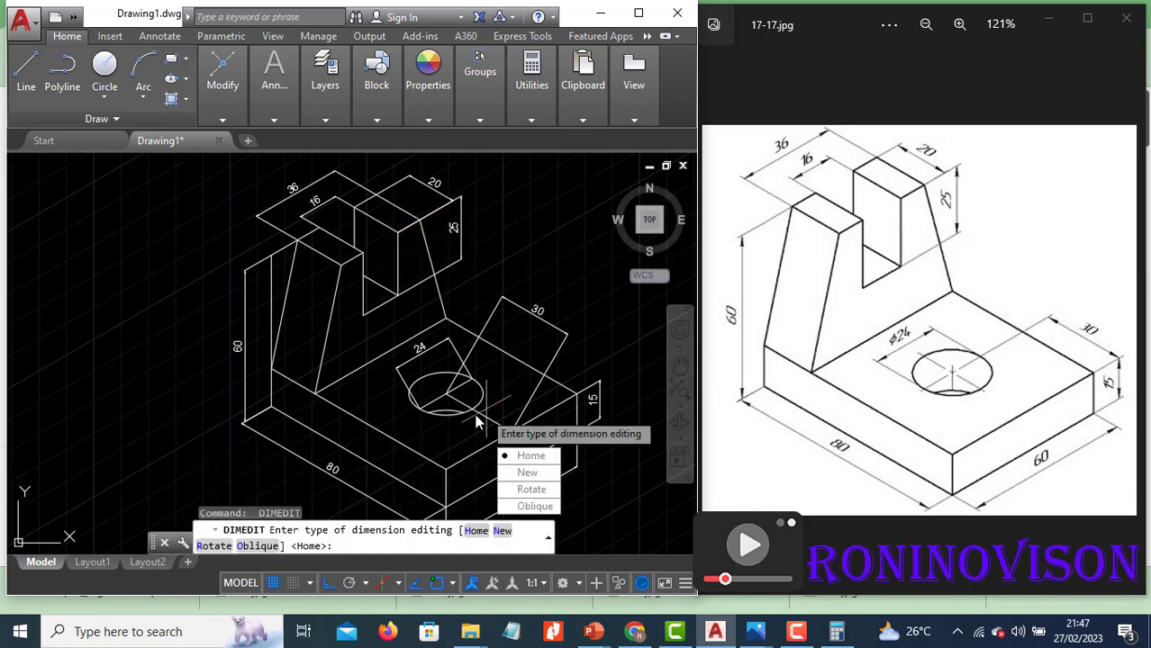
left_click(521, 501)
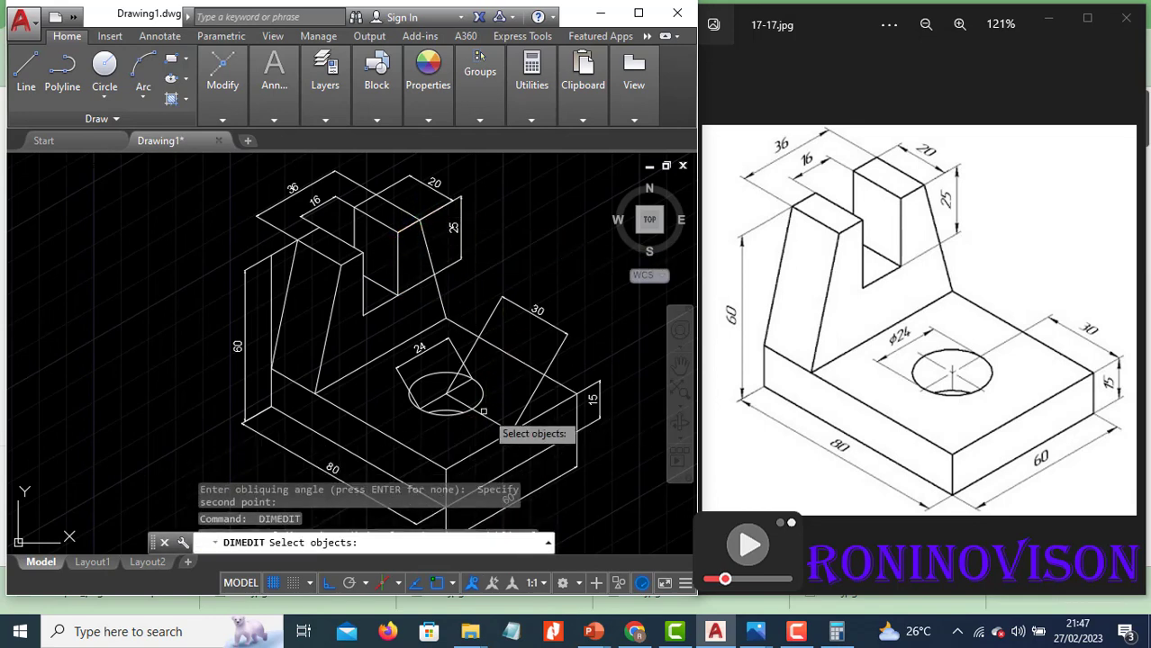
left_click(534, 403)
key("Return")
left_click(577, 423)
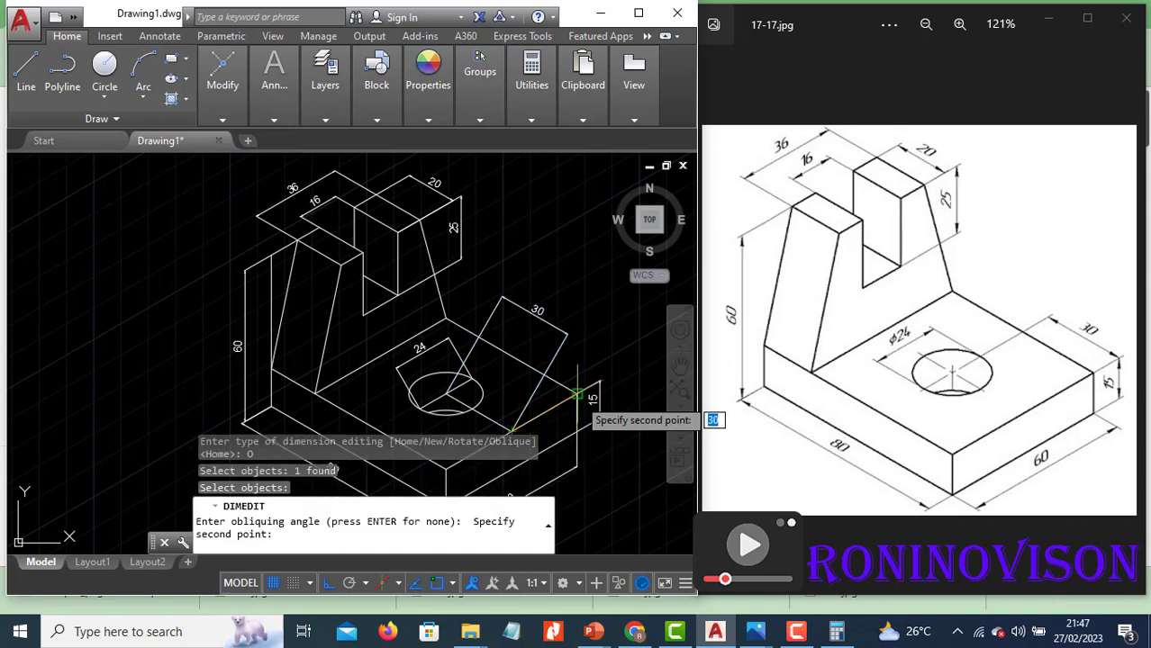
left_click(577, 394)
Oblique the hole's 24-unit dimension so its extension lines run parallel to the base's rear 80-direction top edge.
key("Return")
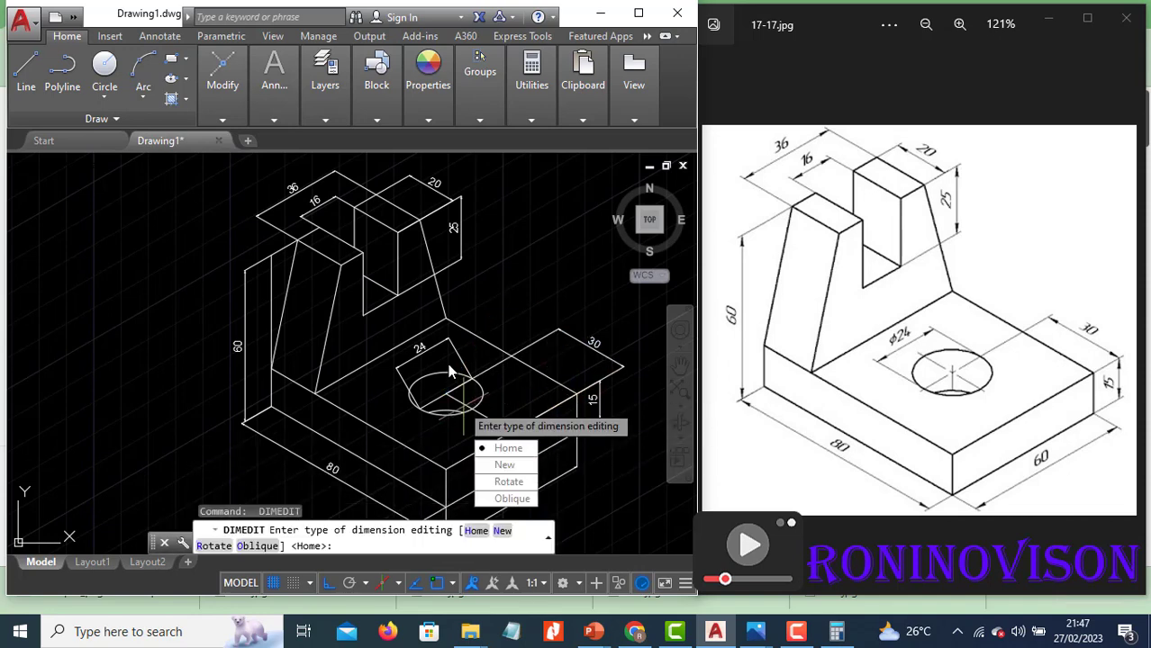
left_click(514, 500)
left_click(429, 346)
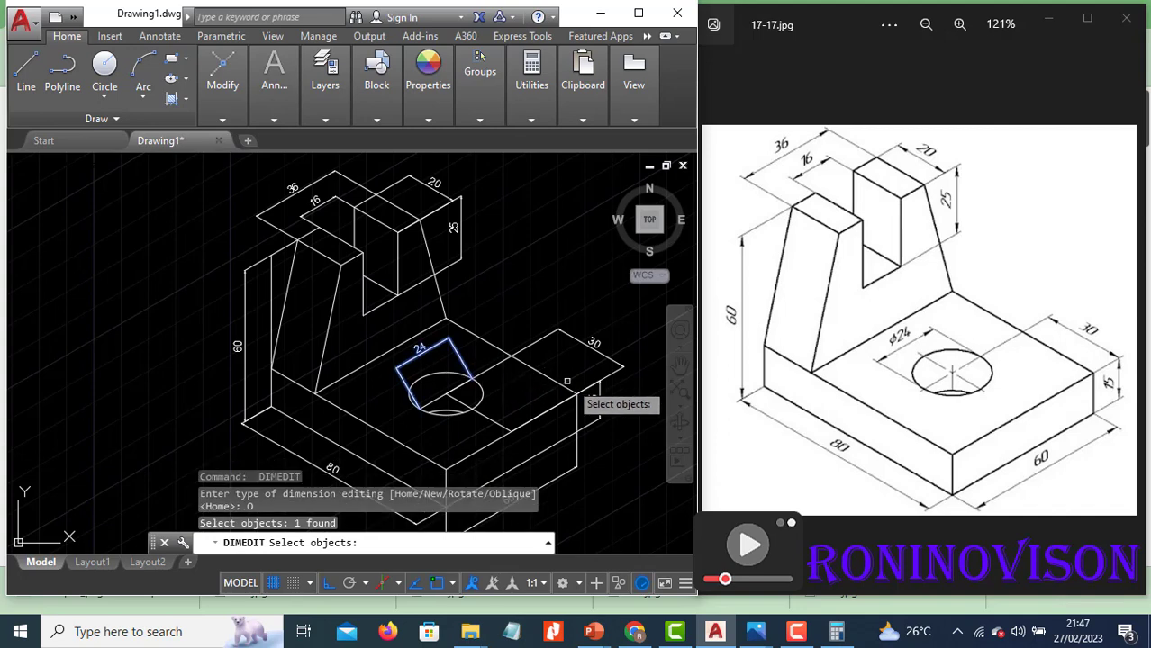
key("Return")
left_click(577, 394)
left_click(447, 317)
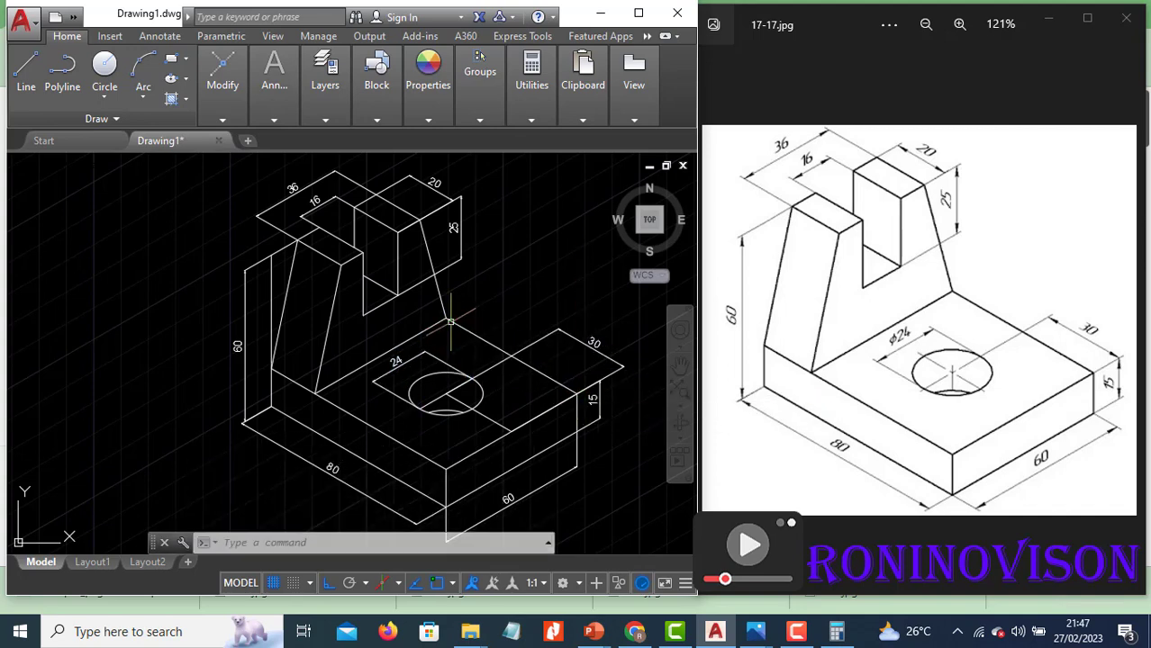
key("Escape")
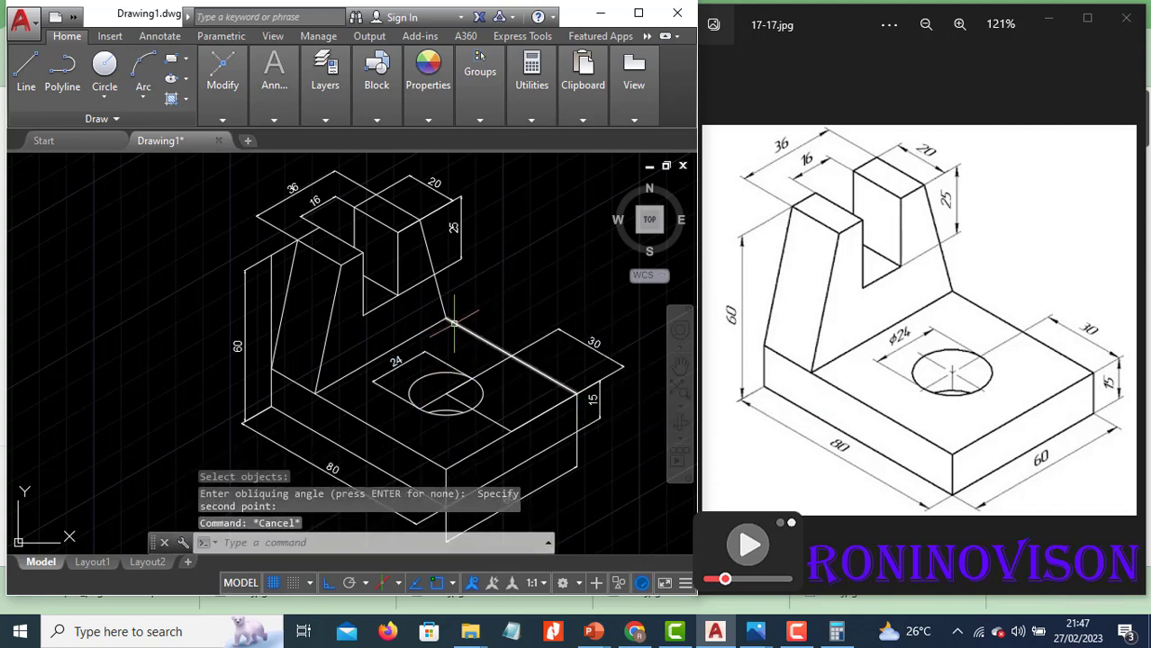
Add the diameter symbol in front of the hole's 24 dimension text.
middle_click_drag(454, 323, 445, 306)
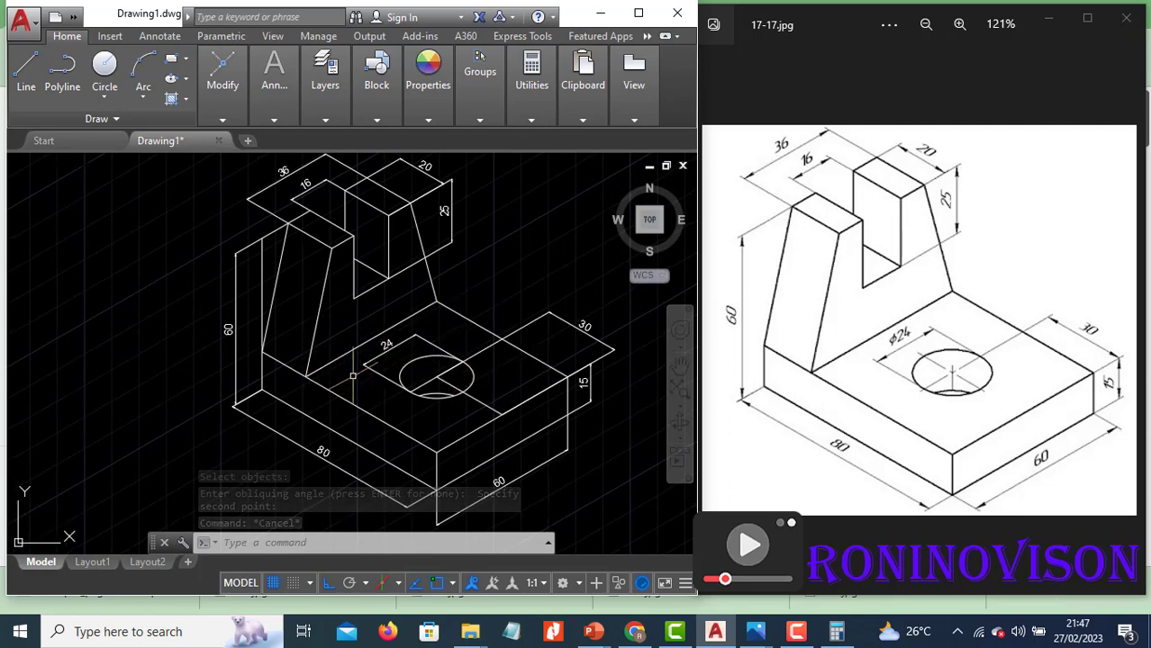
type("ED")
key("Return")
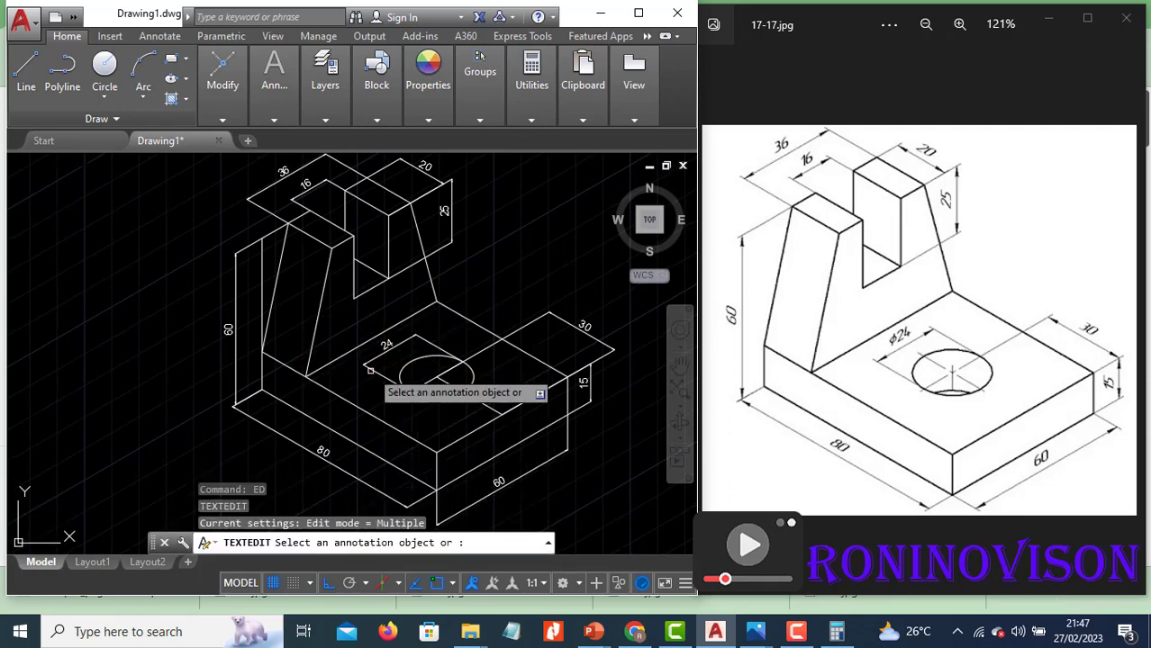
left_click(386, 345)
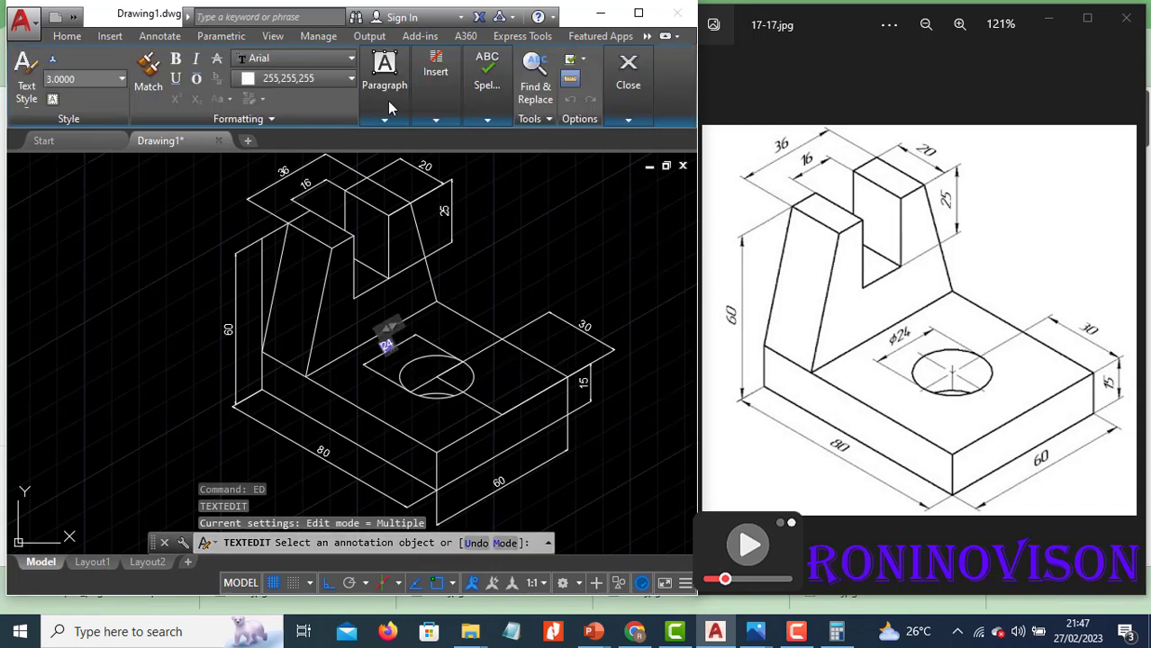
mouse_move(438, 122)
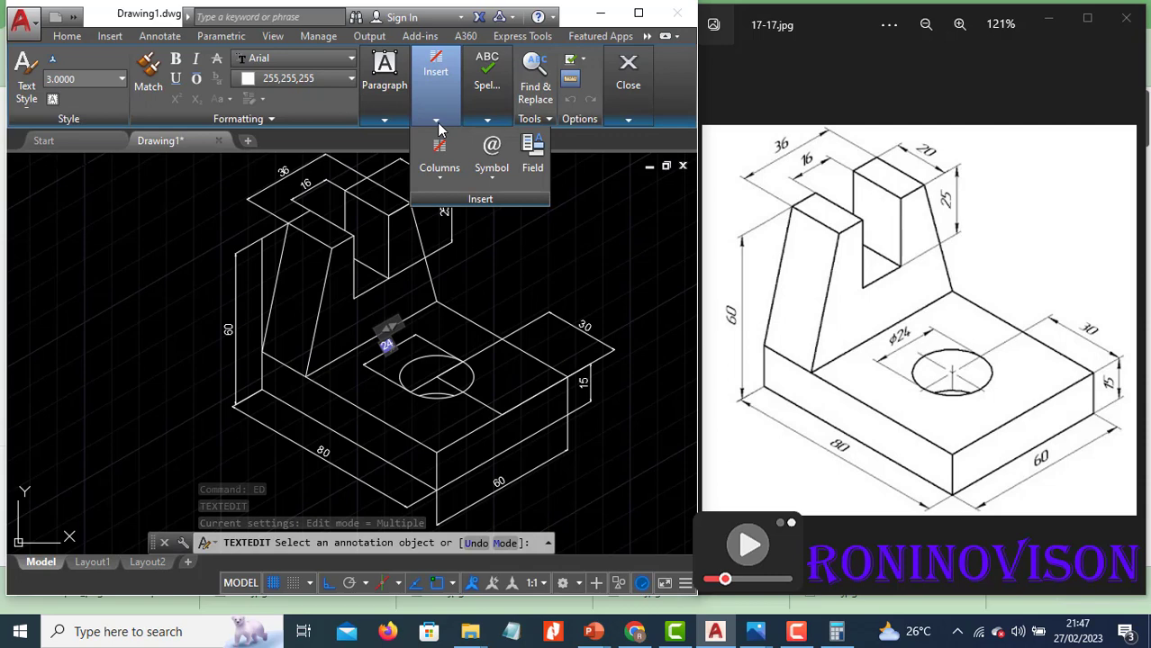
left_click(496, 184)
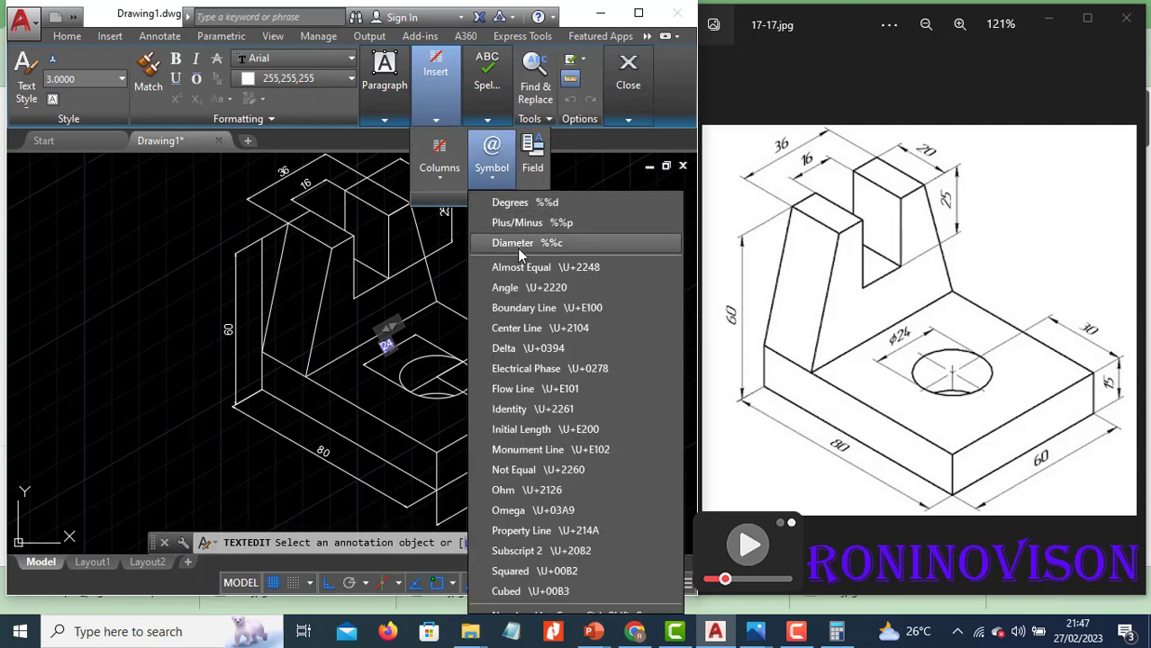
left_click(519, 243)
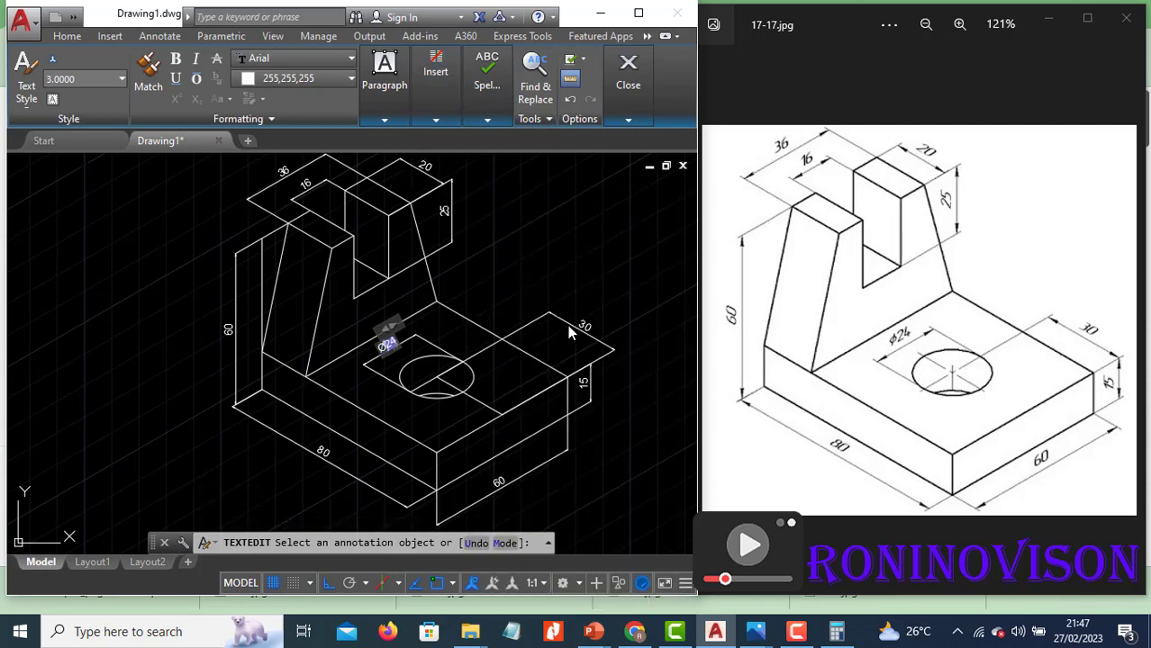
left_click(493, 298)
key("Escape")
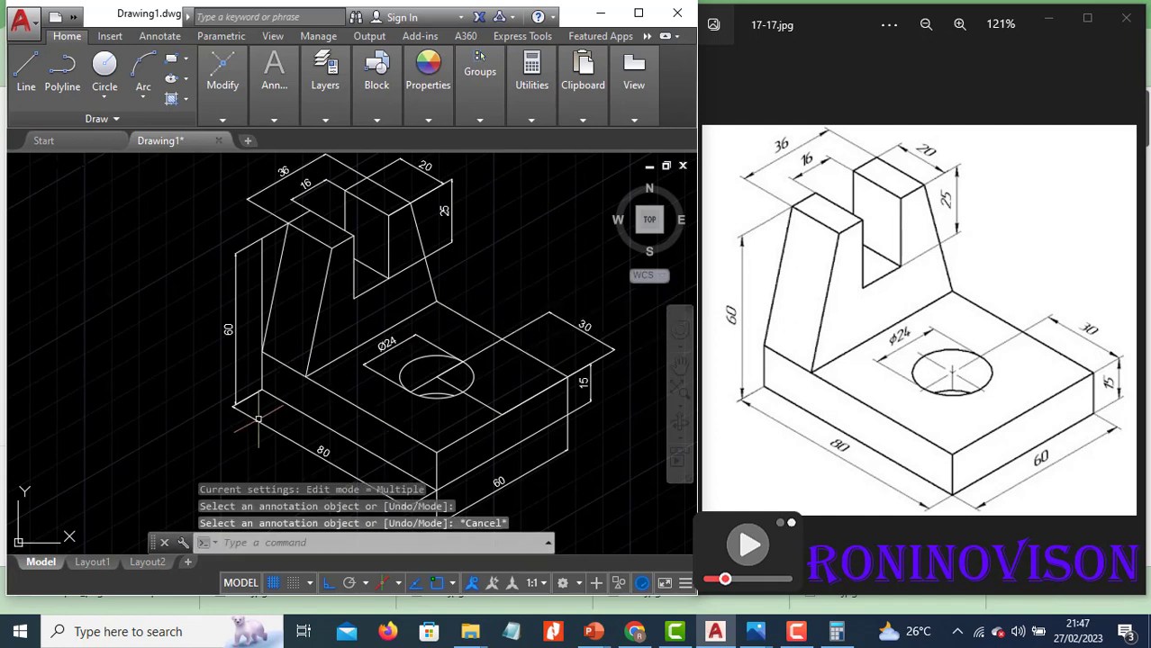
Stretch the base's 80-unit dimension line so its end meets the lower end of the vertical 60-unit dimension line.
scroll(248, 417, "up", 5)
left_click(249, 416)
left_click(233, 382)
scroll(222, 382, "up", 4)
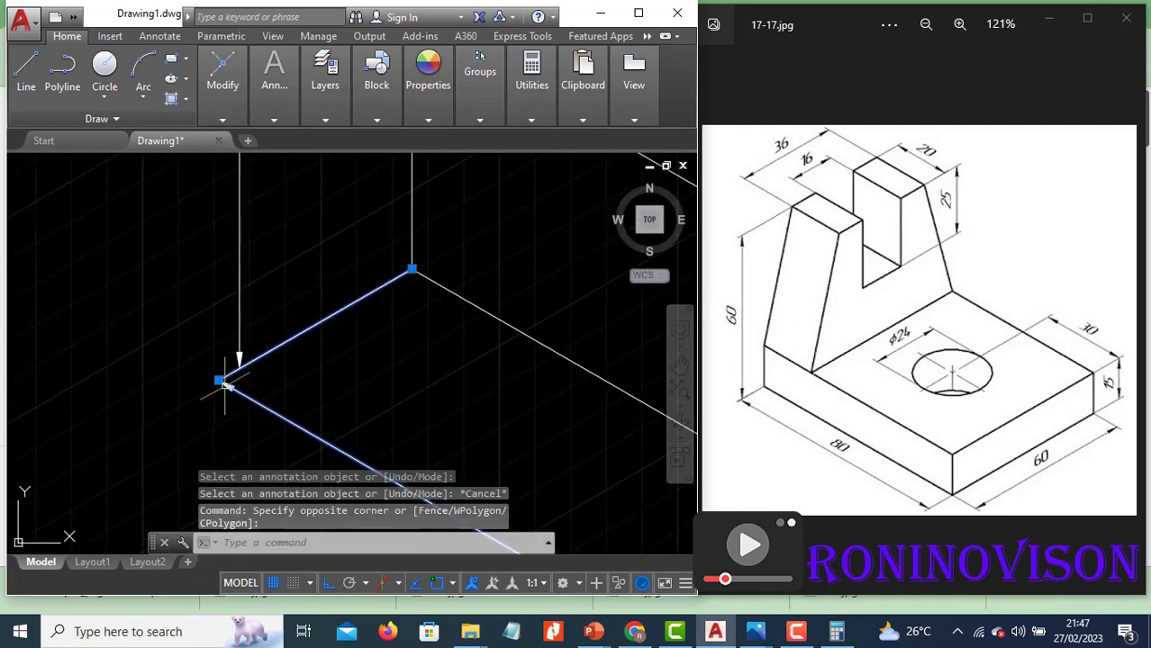
left_click(219, 379)
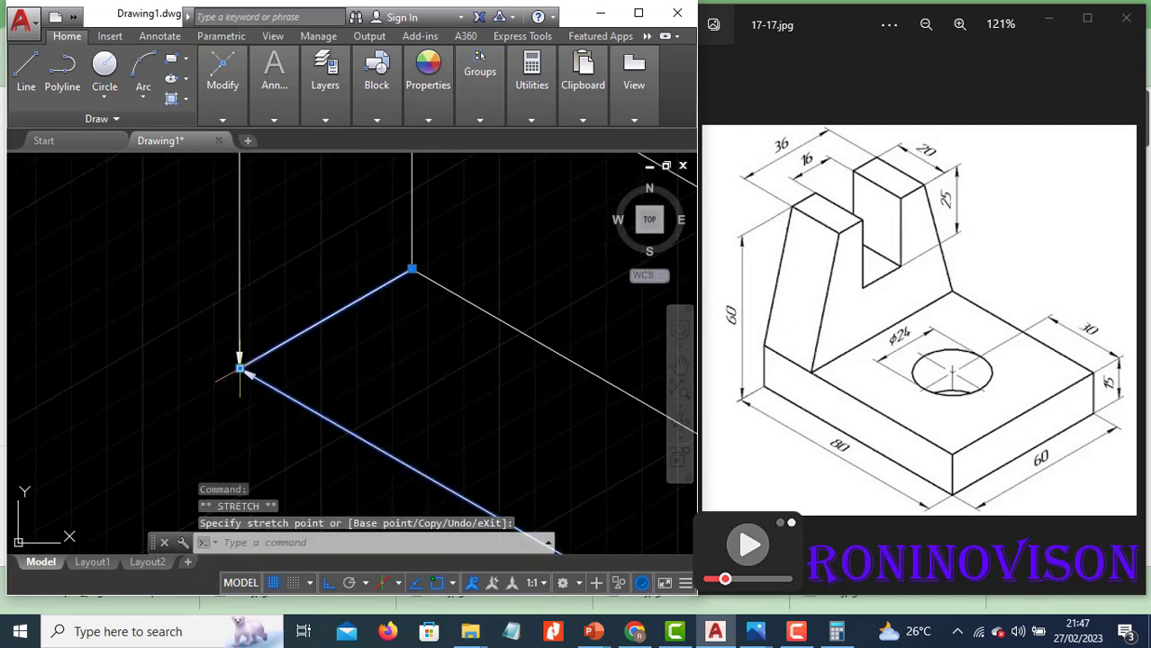
Stretch the hole's 30-unit location dimension line so its end meets the upper end of the base's 15-unit thickness dimension line.
scroll(236, 361, "down", 4)
scroll(358, 428, "down", 2)
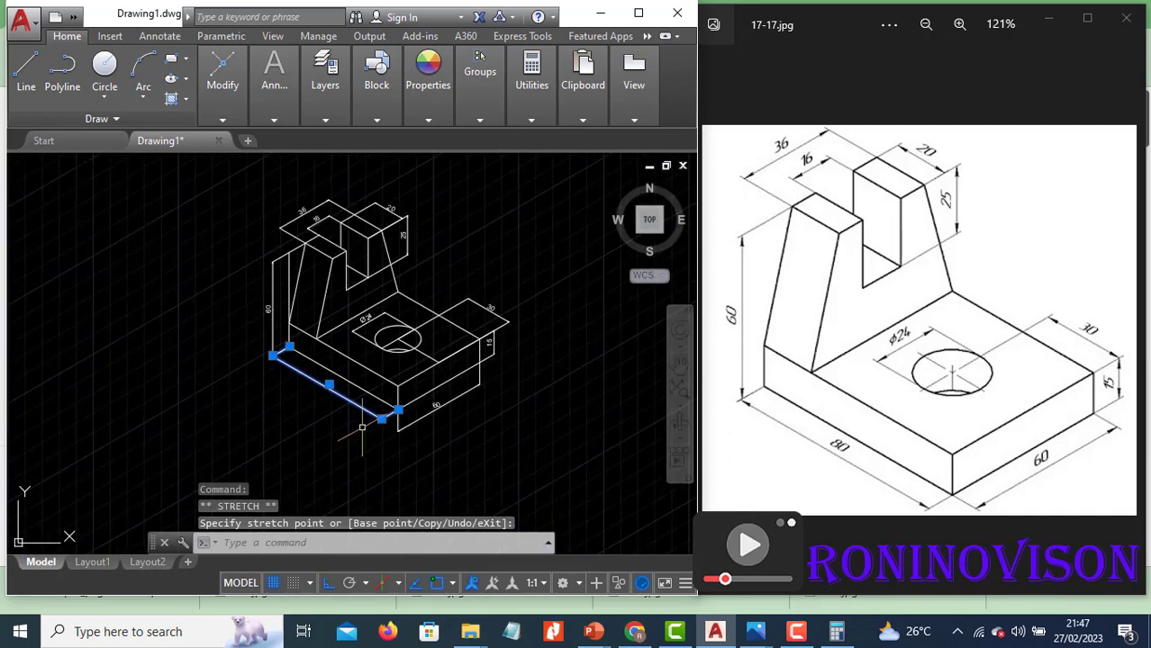
scroll(511, 321, "up", 6)
left_click(511, 322)
left_click(459, 315)
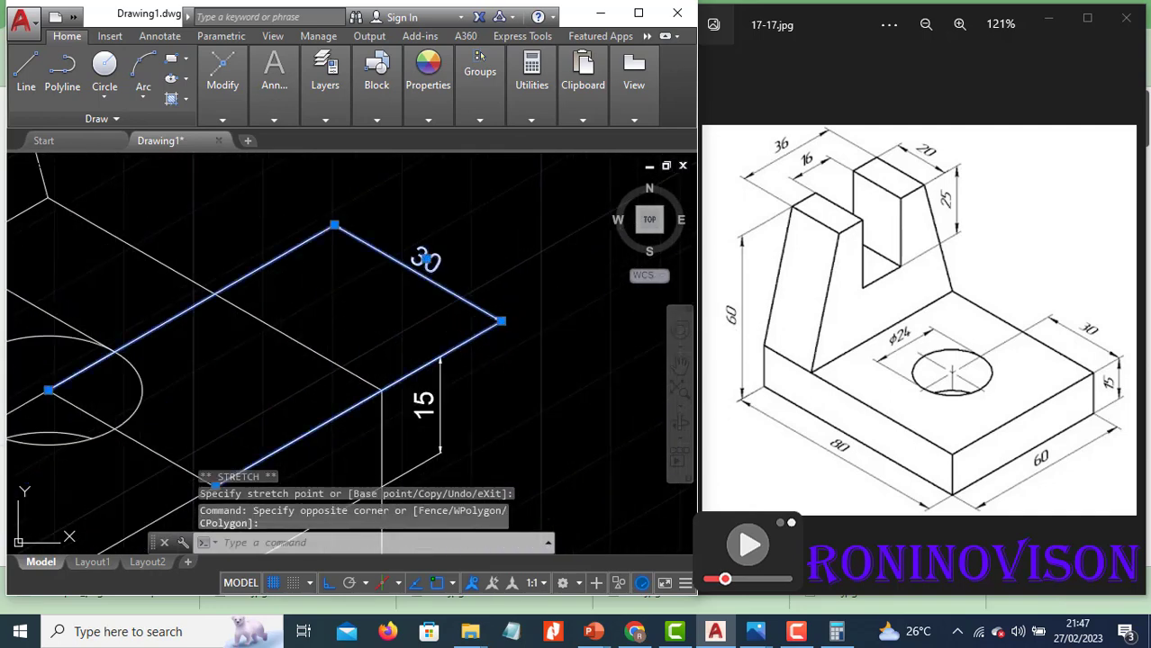
left_click(500, 321)
left_click(441, 356)
scroll(533, 348, "down", 2)
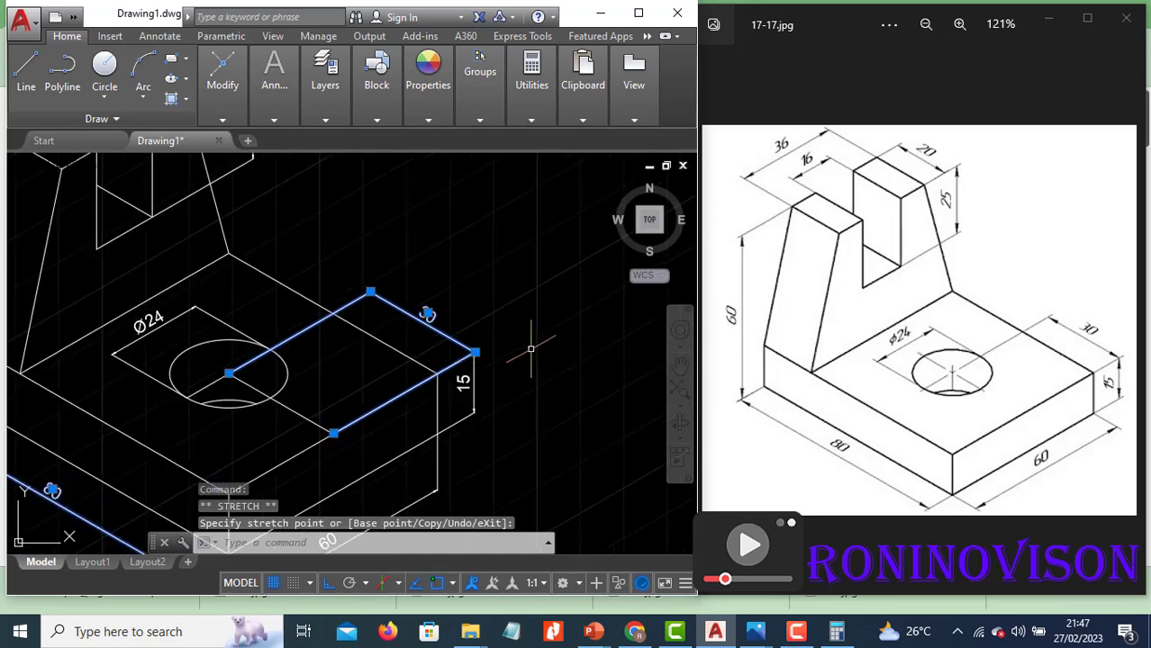
key("Escape")
Stretch the upright's 25-unit dimension line so its upper end meets the end of the 20-unit top dimension line.
scroll(541, 354, "down", 3)
scroll(428, 271, "up", 2)
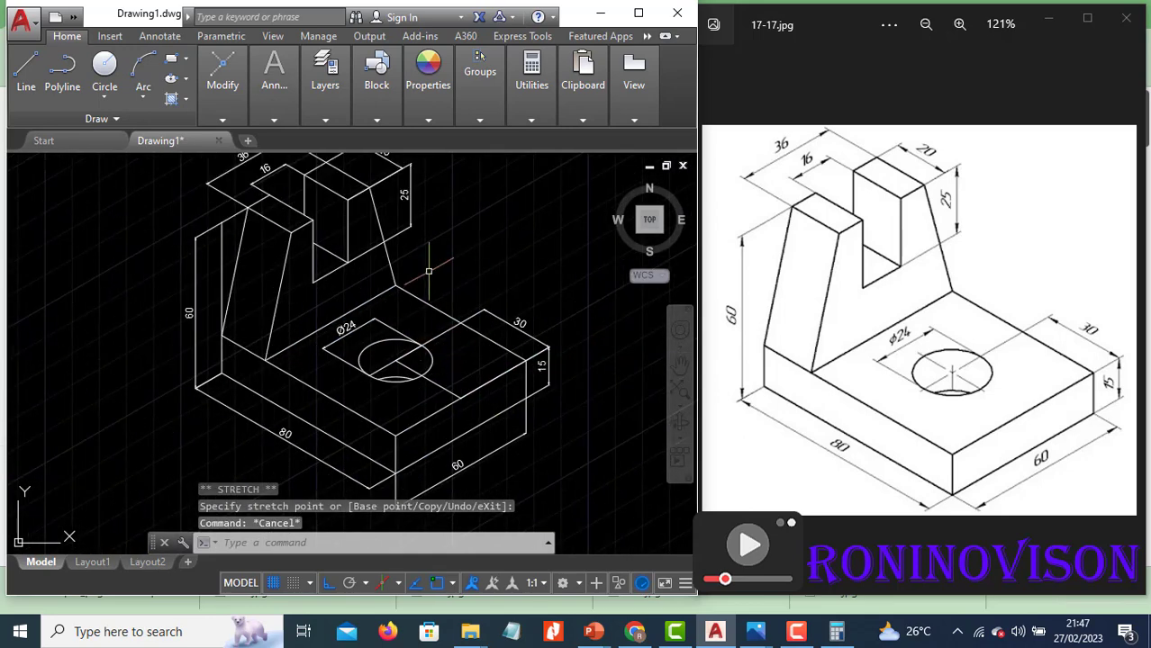
scroll(459, 315, "down", 2)
scroll(447, 243, "up", 2)
left_click(438, 239)
left_click(421, 235)
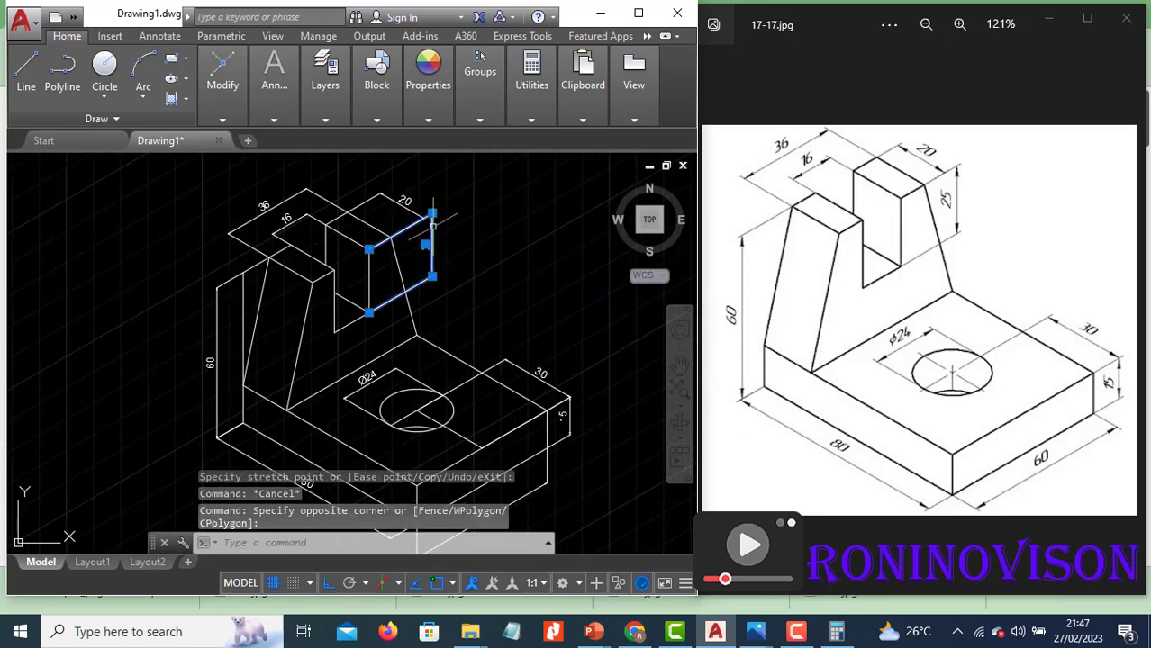
scroll(432, 218, "up", 2)
left_click(431, 209)
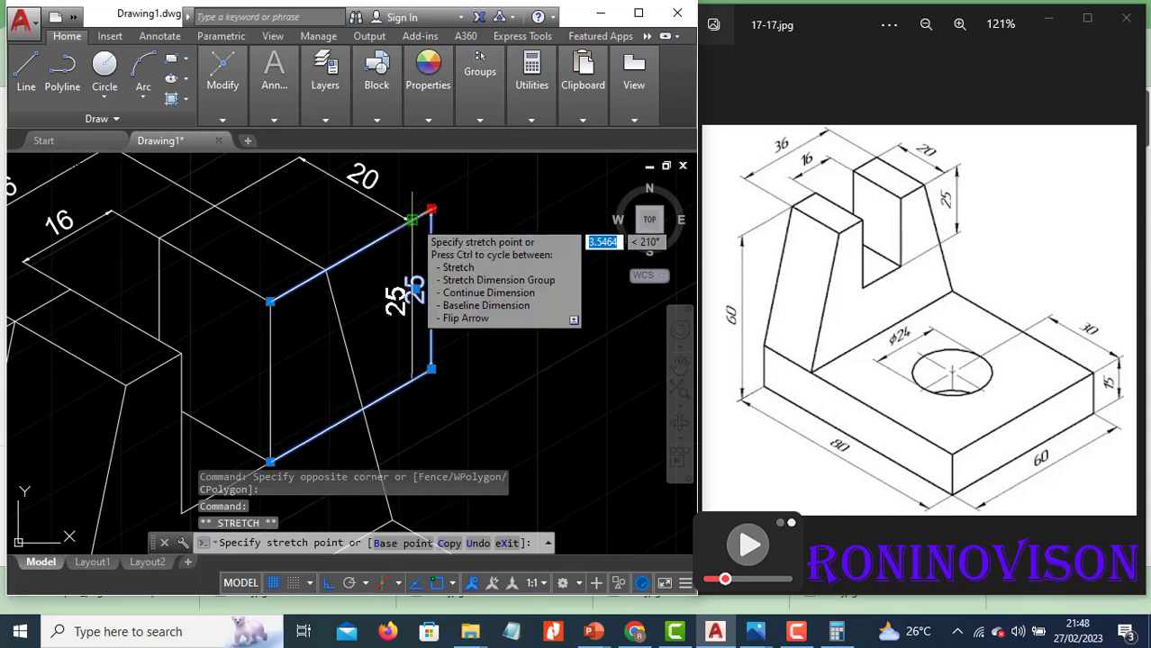
scroll(406, 214, "up", 3)
left_click(406, 221)
key("Escape")
Set the colour of the upright's vertical 60-unit height dimension to red.
scroll(486, 248, "down", 4)
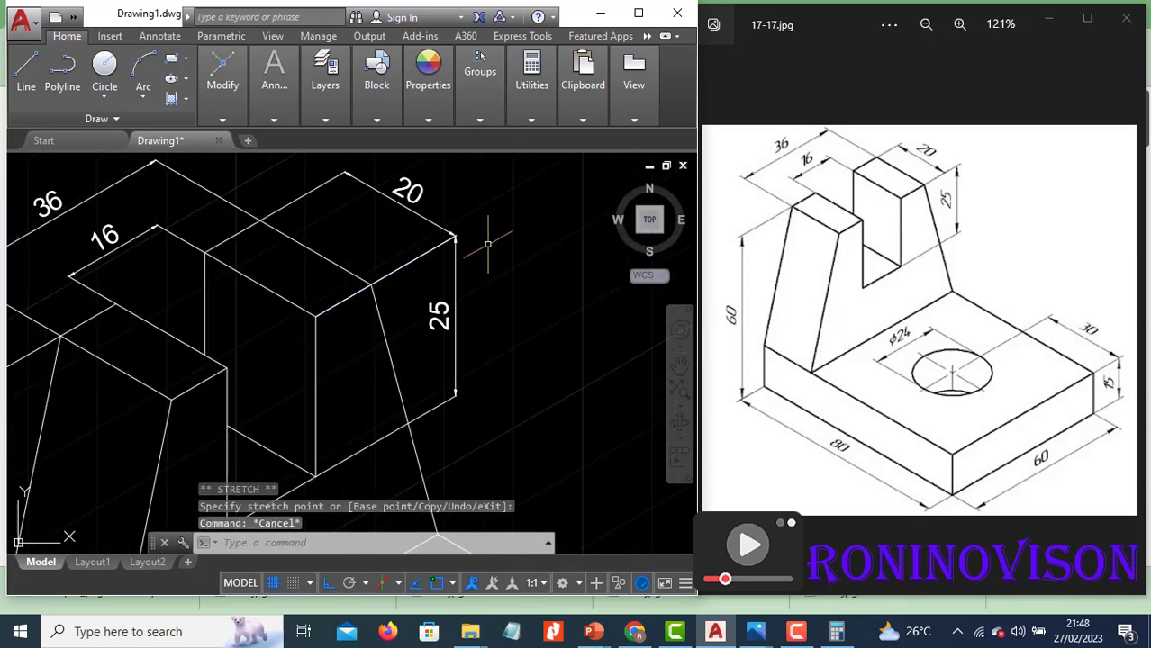
middle_click_drag(469, 389, 417, 326)
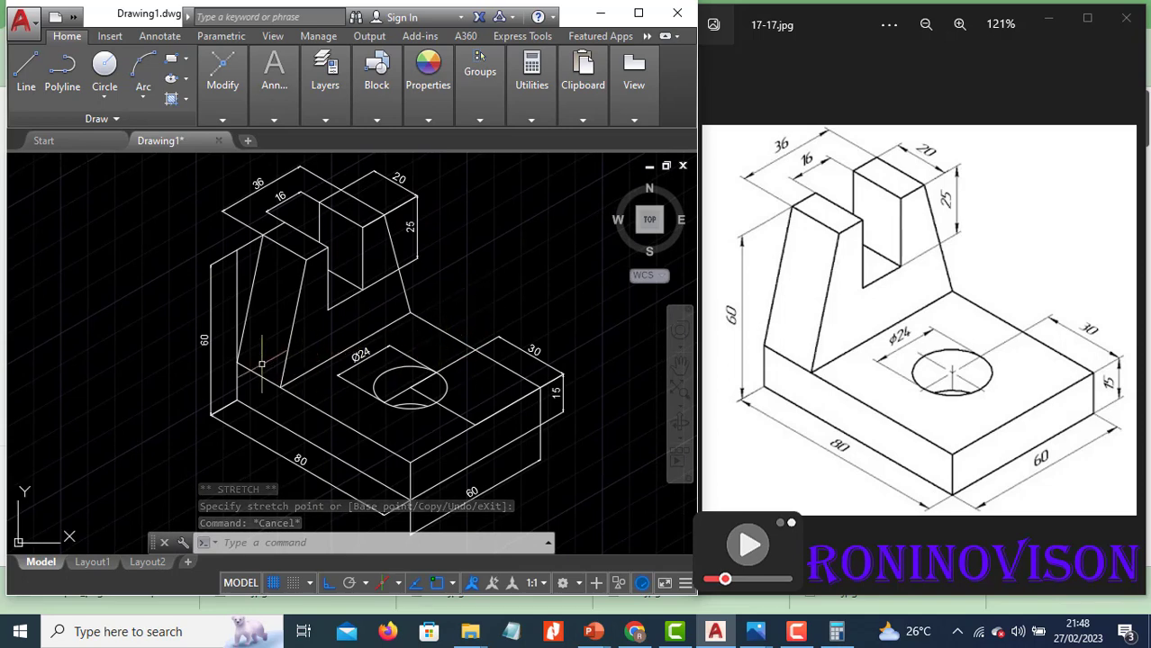
left_click(218, 355)
left_click(192, 330)
left_click(429, 120)
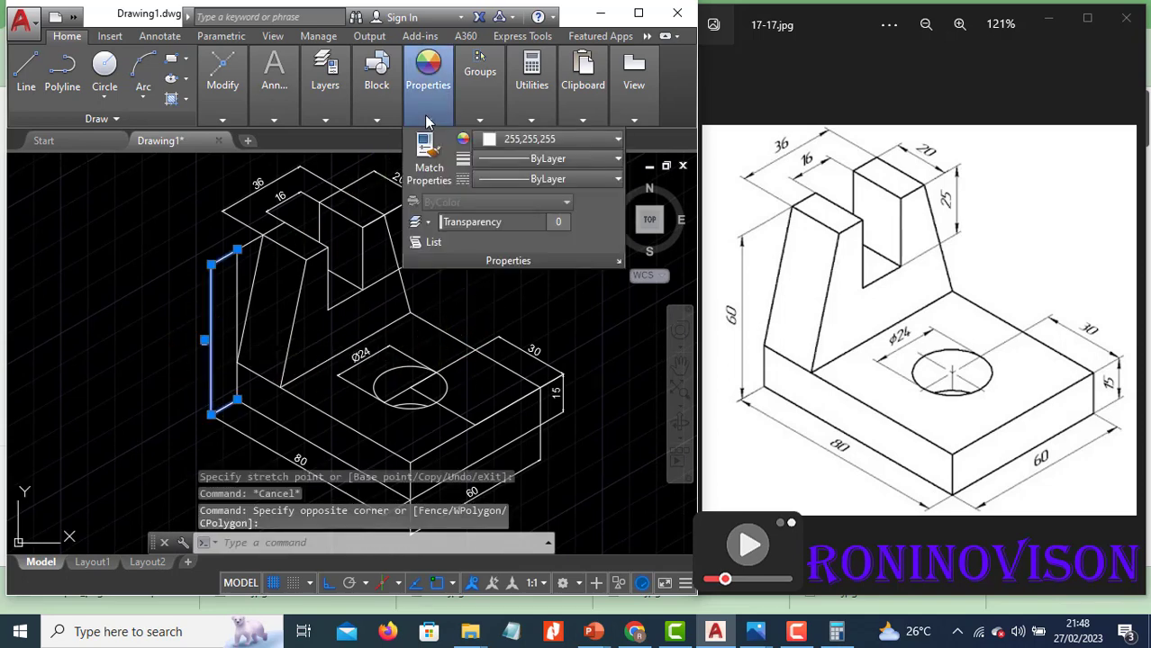
left_click(504, 140)
left_click(484, 311)
key("Escape")
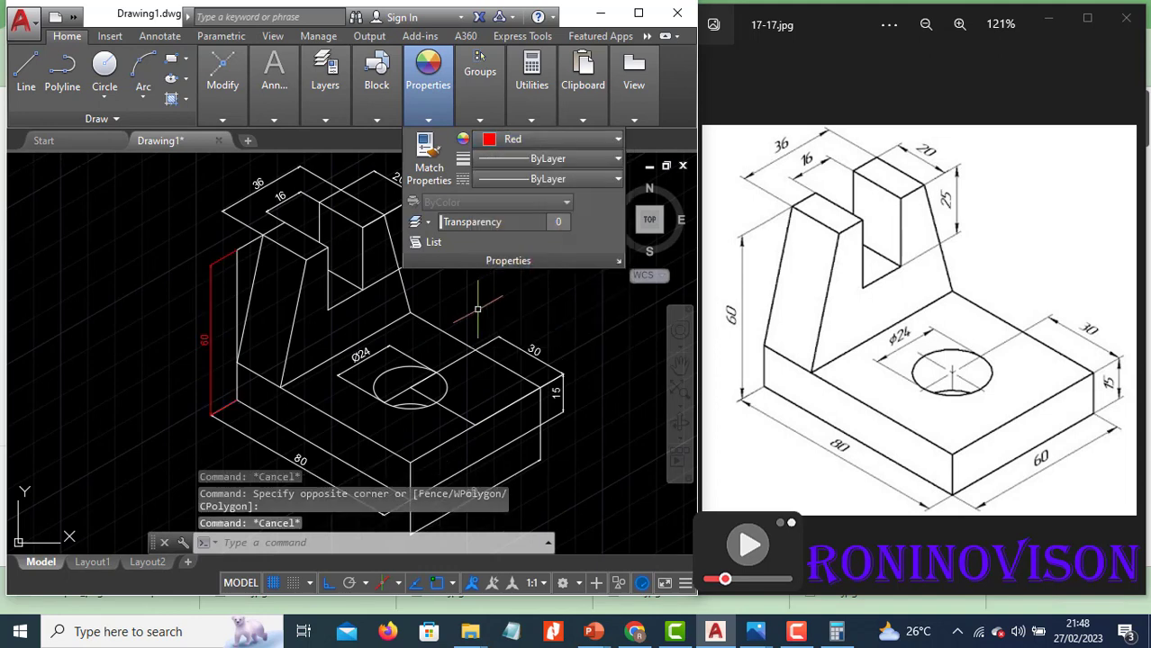
Match the properties of the red 60-unit height dimension onto all the remaining dimensions of the bracket.
key("Return")
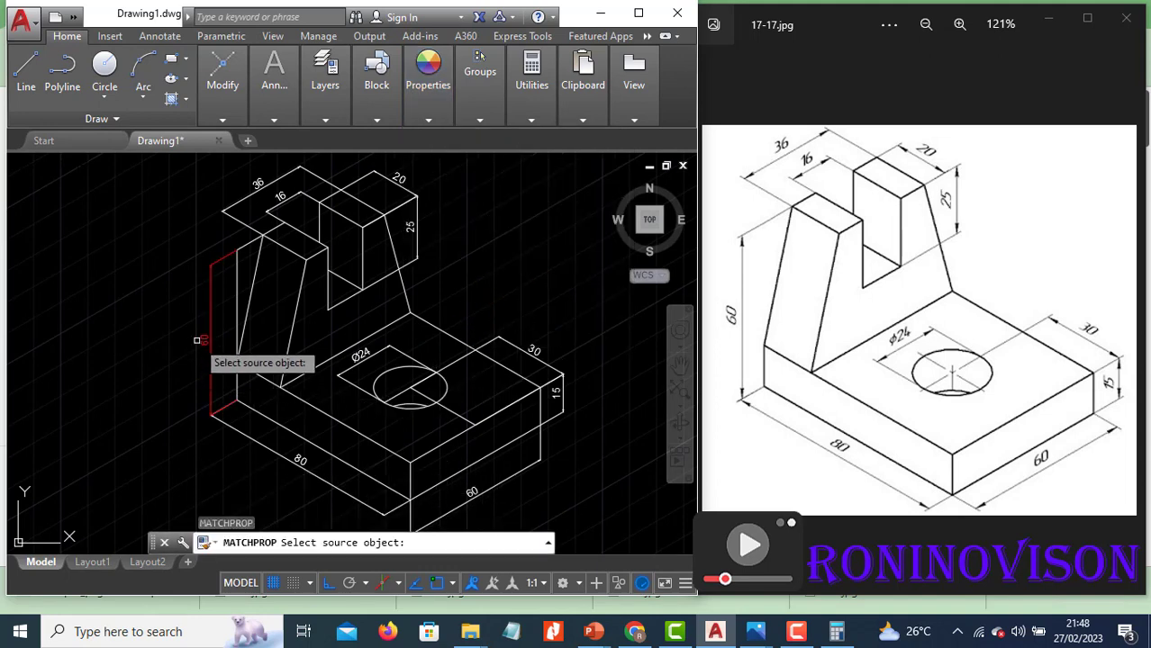
left_click(209, 383)
left_click(301, 458)
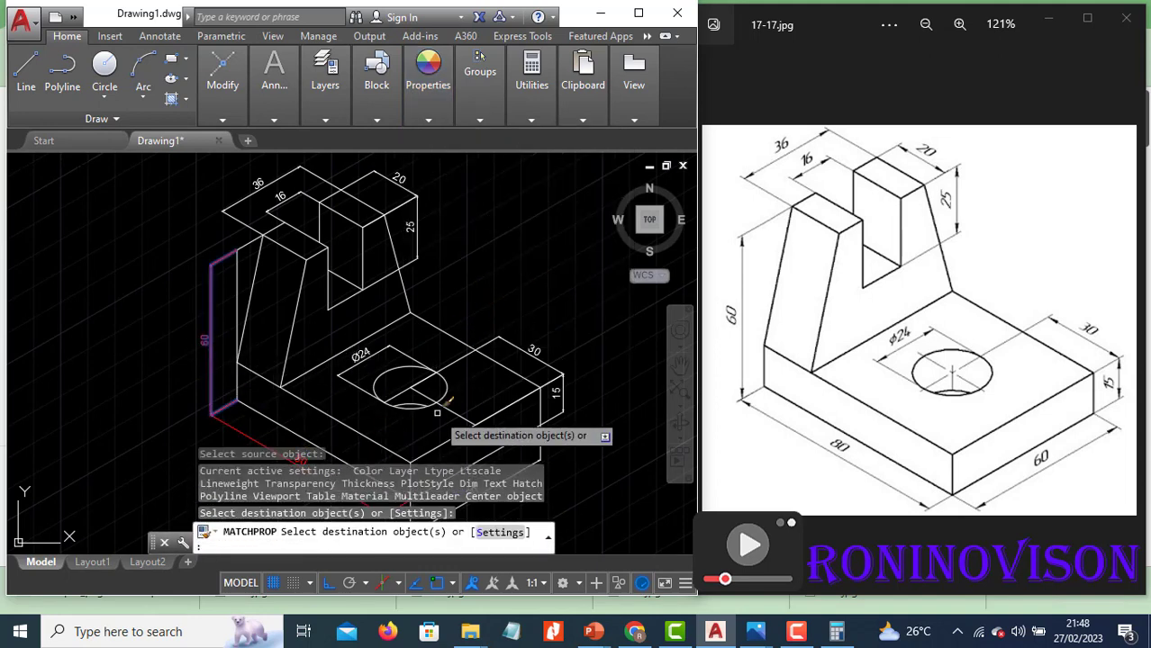
left_click(526, 344)
left_click(561, 402)
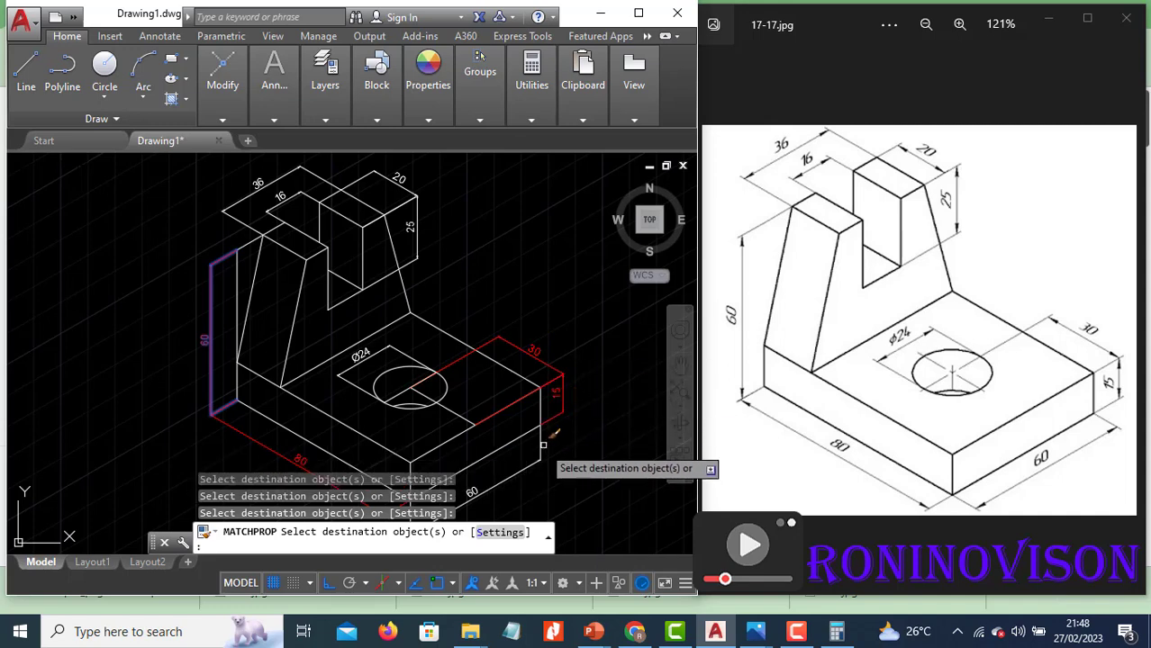
left_click(524, 445)
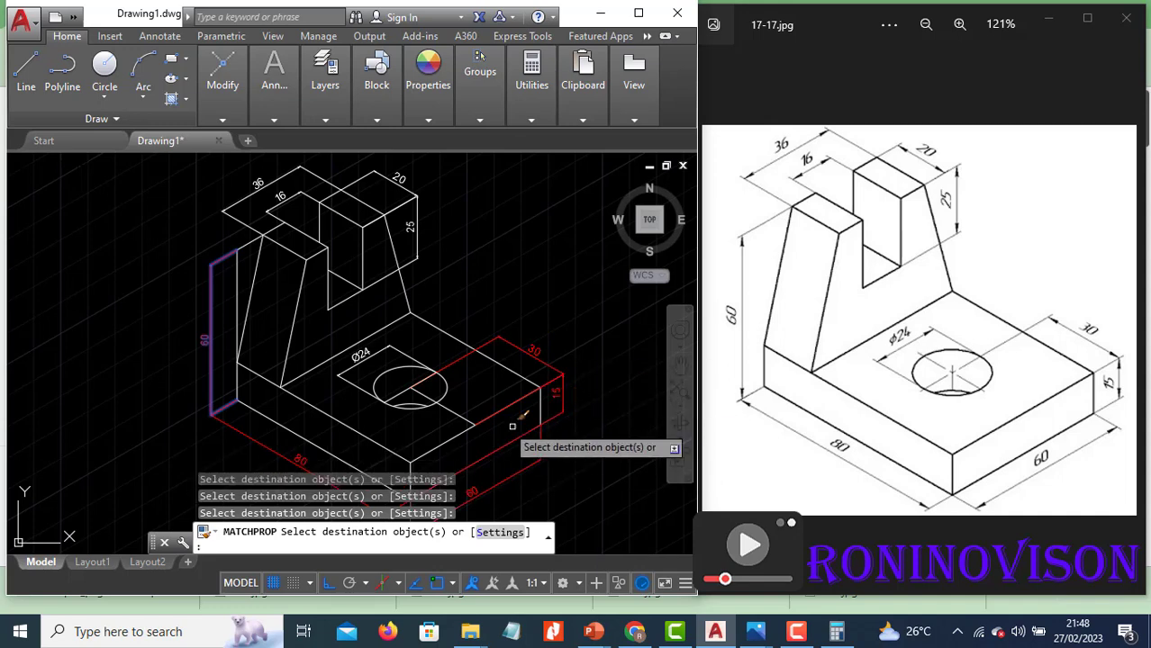
left_click(416, 231)
left_click(401, 183)
left_click(303, 194)
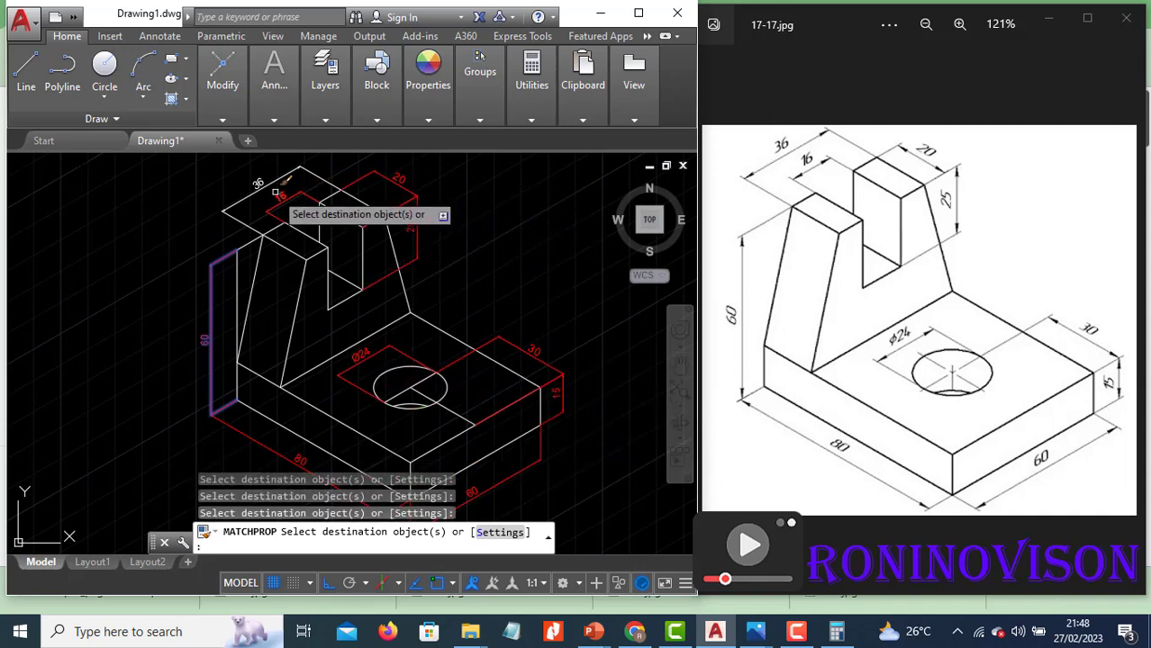
left_click(281, 178)
left_click(213, 292)
key("Escape")
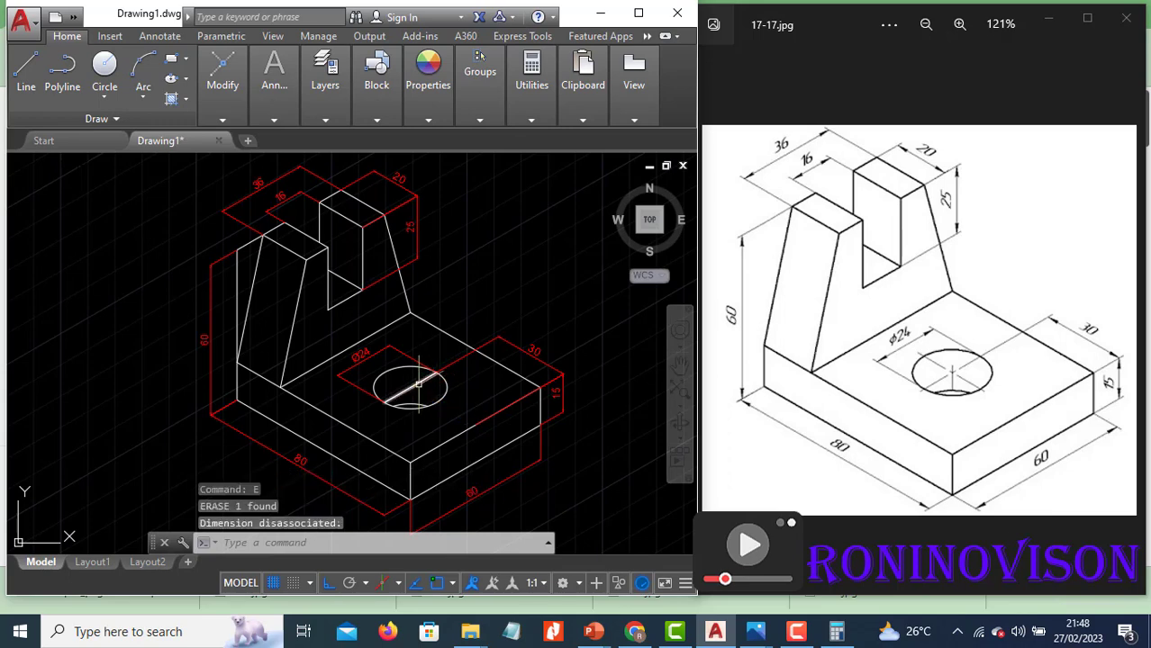
Erase the helper lines running through the hole's centre on the base's top face.
key("Delete")
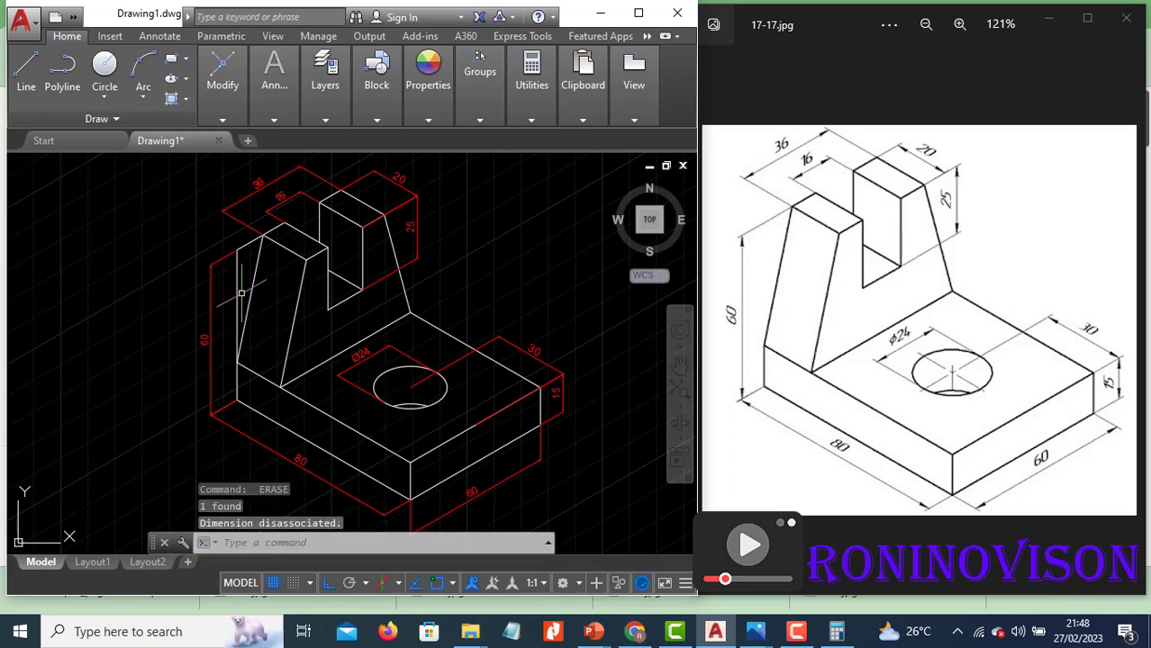
Set the colour of the vertical and short top helper lines beside the upright's sloped outer face to yellow.
left_click(240, 282)
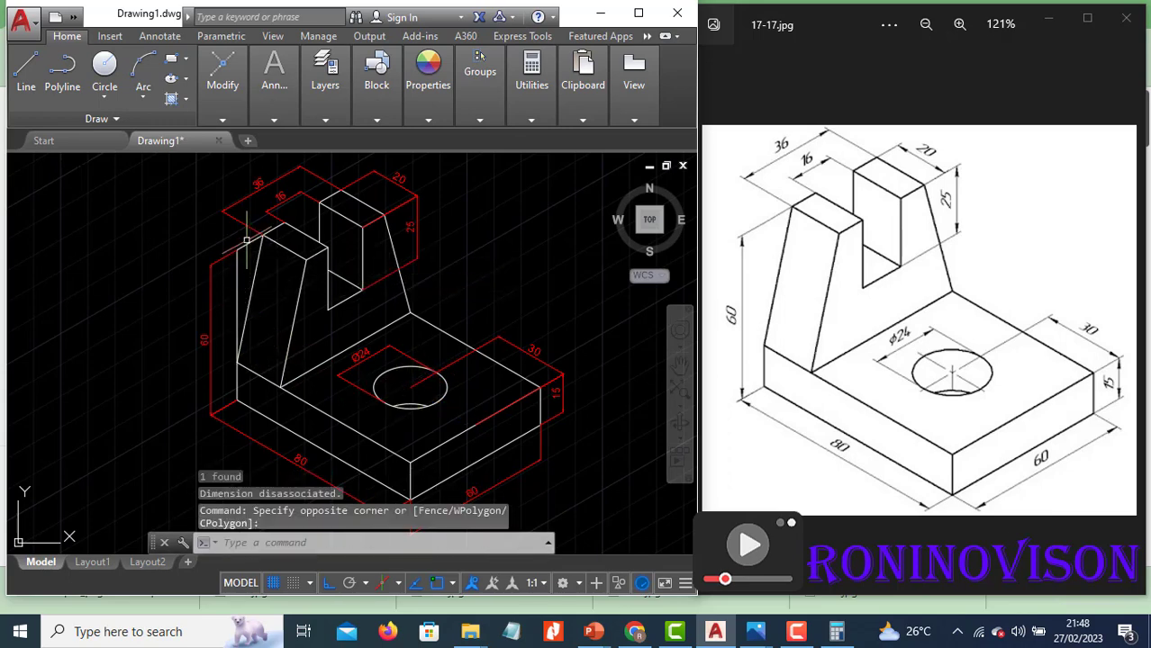
left_click(246, 243)
left_click(232, 268)
left_click(233, 271)
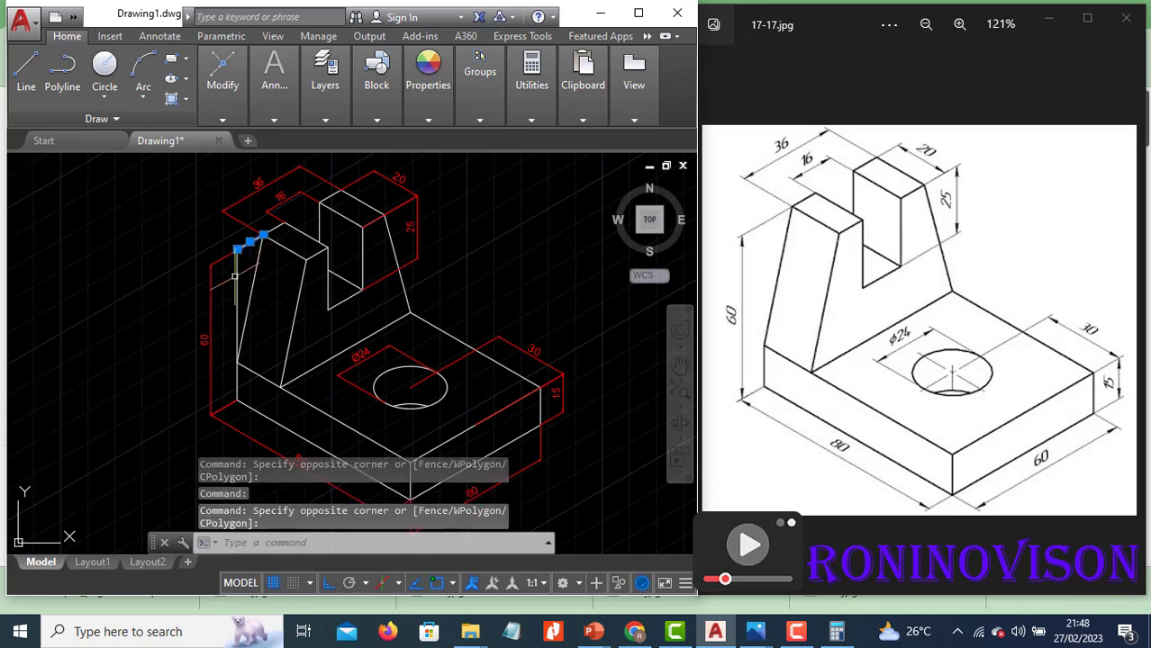
left_click(237, 281)
left_click(424, 128)
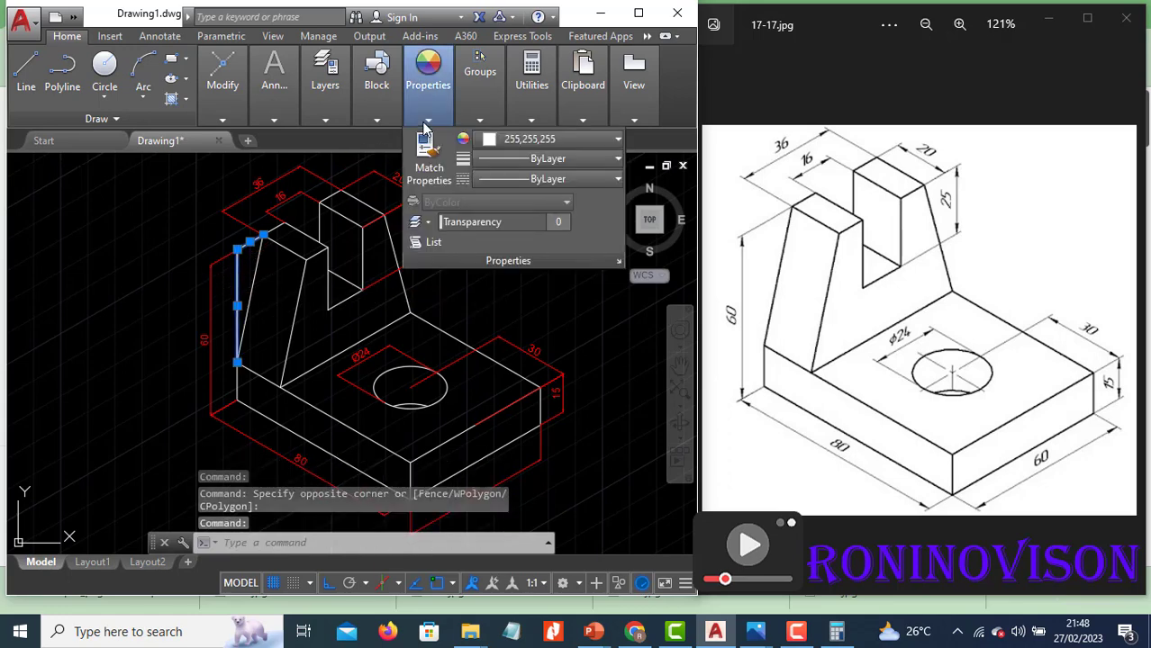
left_click(487, 140)
left_click(501, 311)
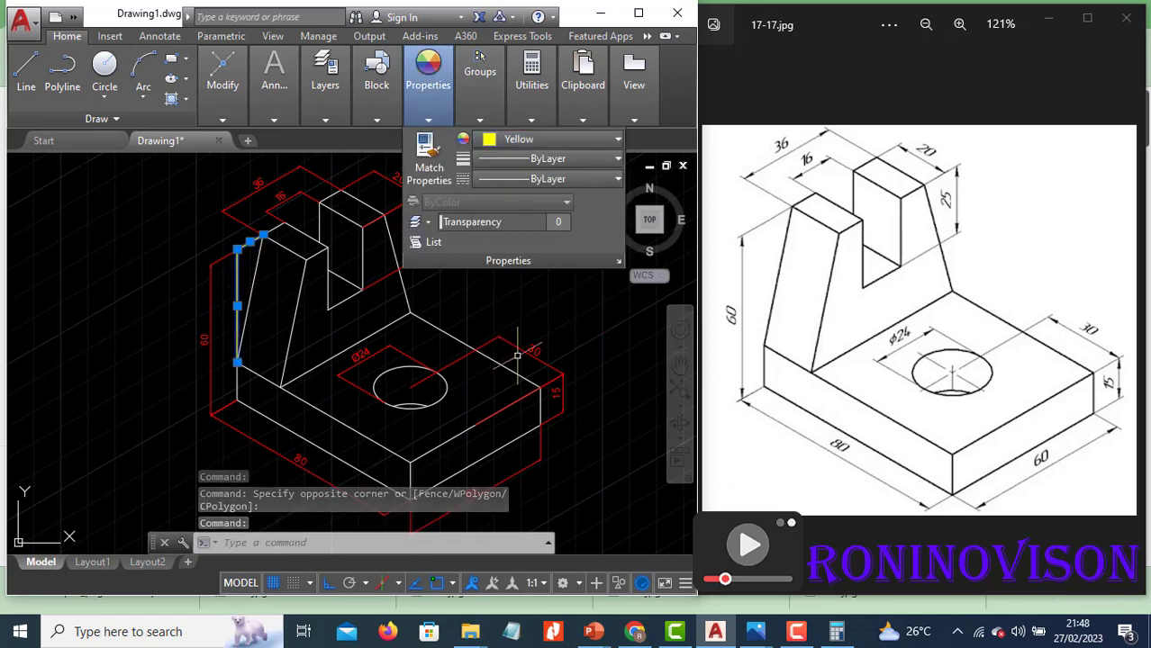
key("Escape")
key("Escape")
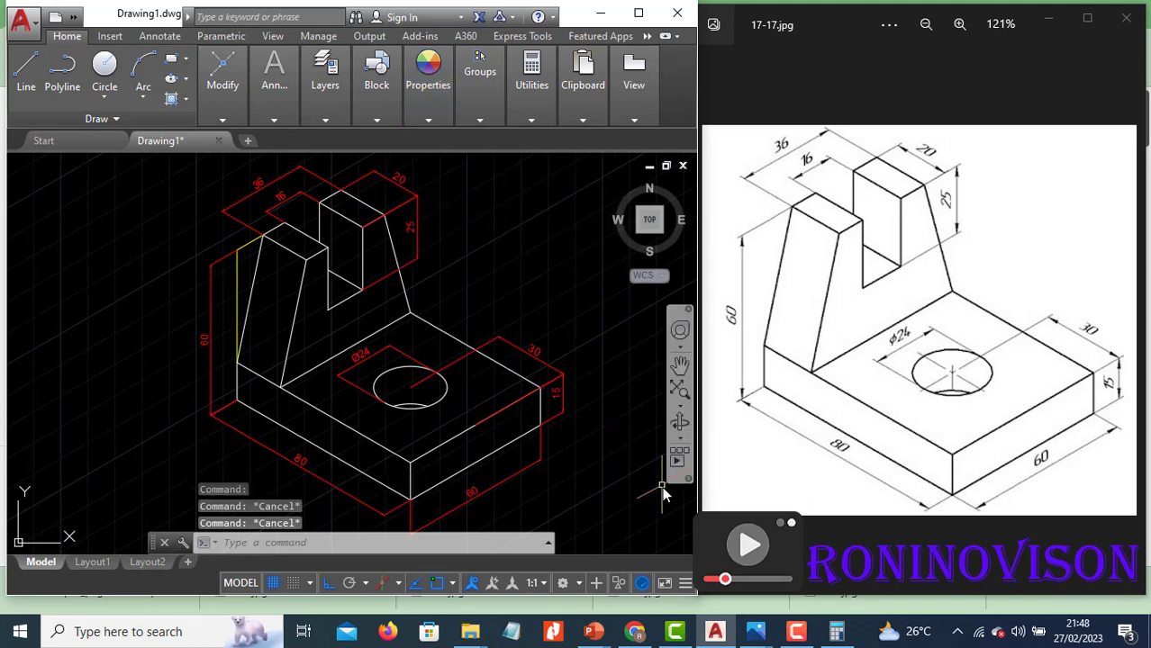